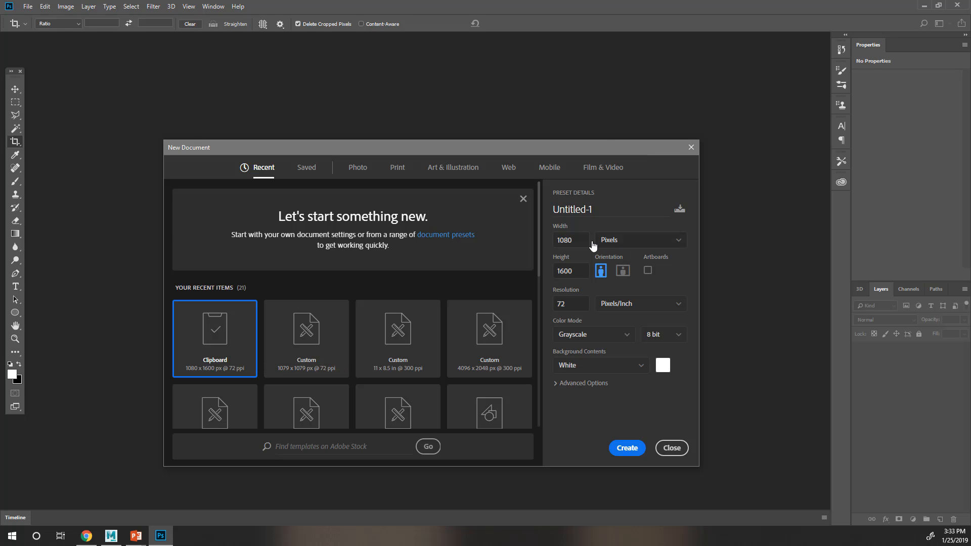
Step: Create a new 1600 x 1600 pixel document named ref_pillar
{"action": "left_click_drag", "start_coordinate": [575, 243], "coordinate": [554, 248]}
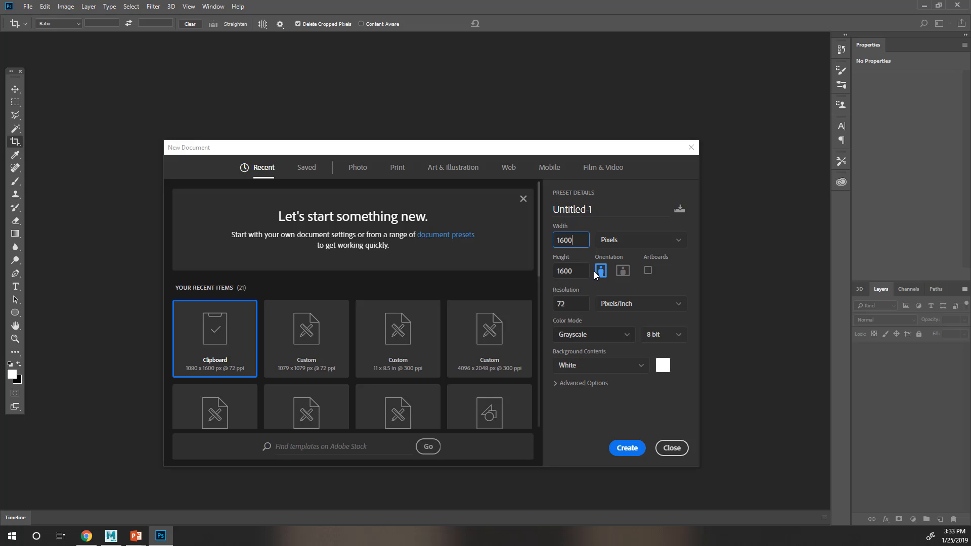
{"action": "left_click", "coordinate": [593, 208]}
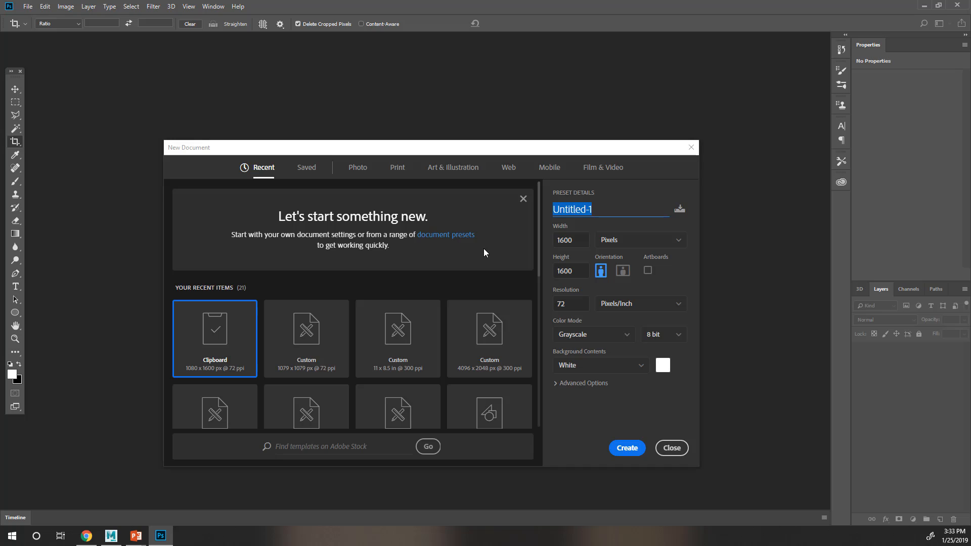
{"action": "type", "text": "ref_pillar"}
{"action": "left_click", "coordinate": [627, 448]}
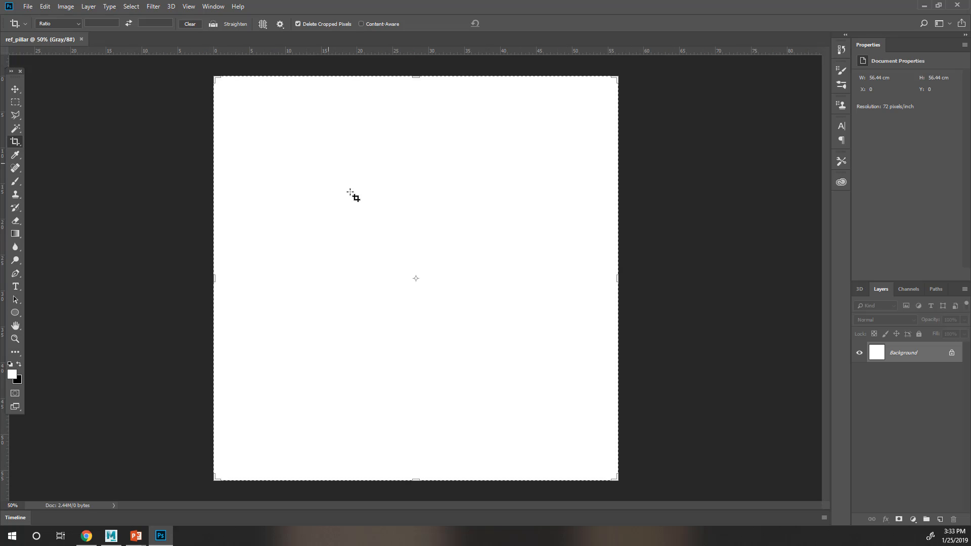
Step: Paste the copied pillar reference image into the document and merge it down into the background layer
{"action": "key", "text": "ctrl"}
{"action": "key", "text": "ctrl+v"}
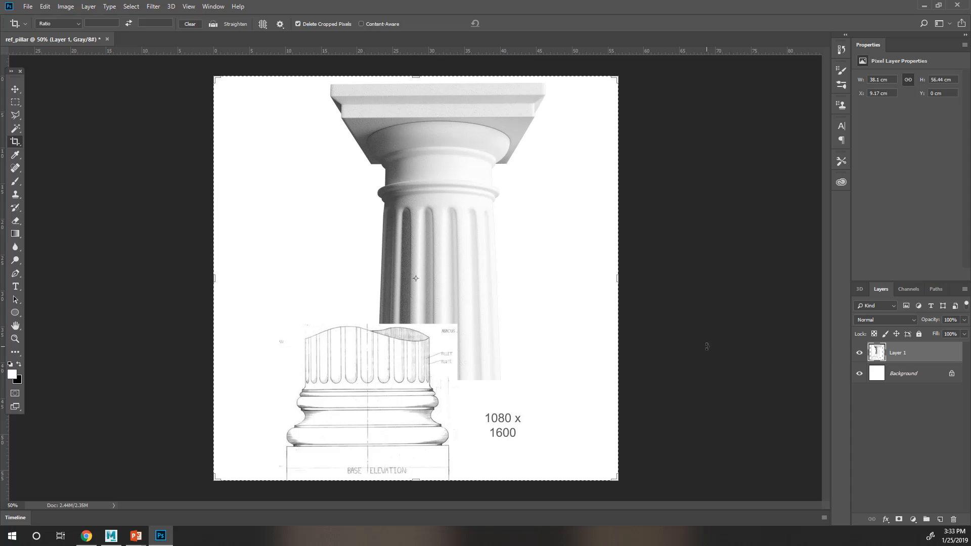
{"action": "key", "text": "ctrl+e"}
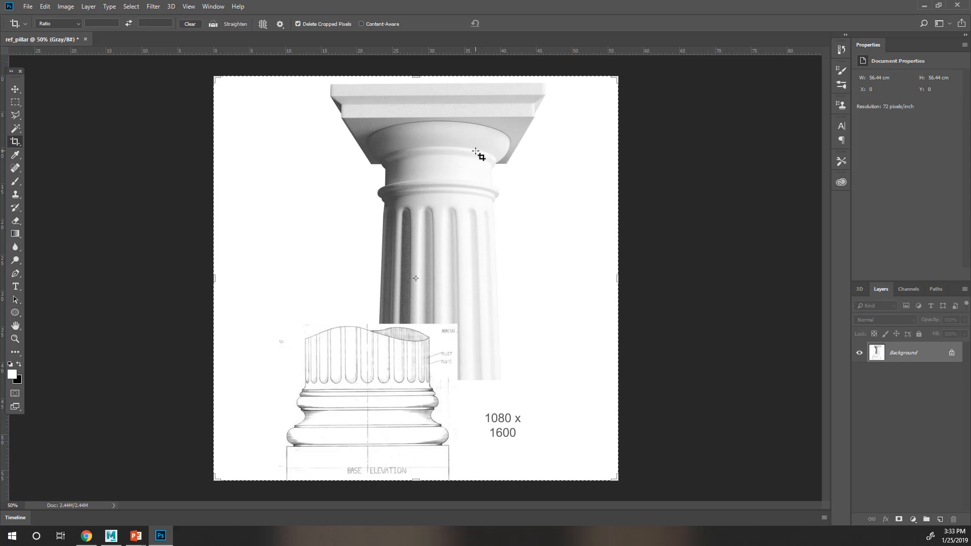
Step: Start saving the pillar reference under the name ref_pillar with JPEG as the file format
{"action": "key", "text": "ctrl"}
{"action": "key", "text": "ctrl+shift+s"}
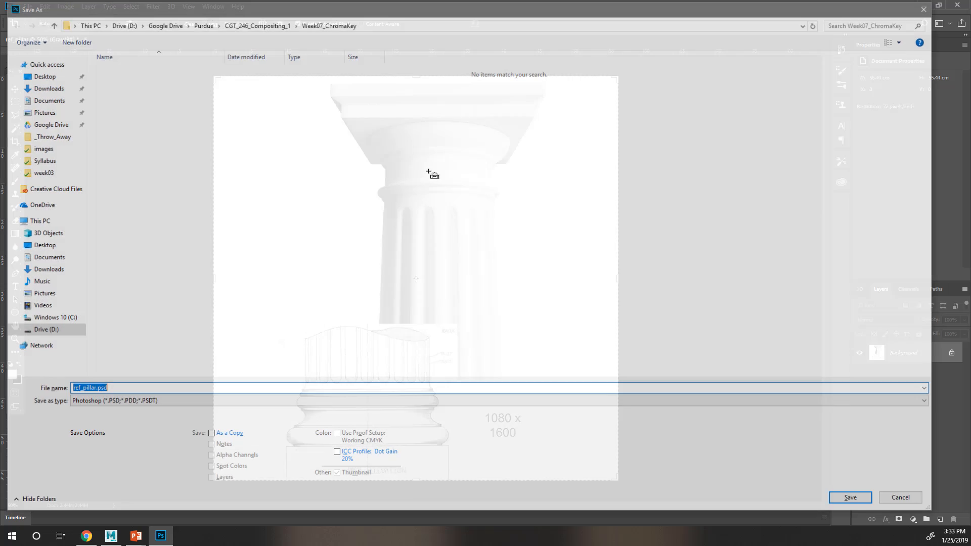
{"action": "left_click", "coordinate": [98, 403]}
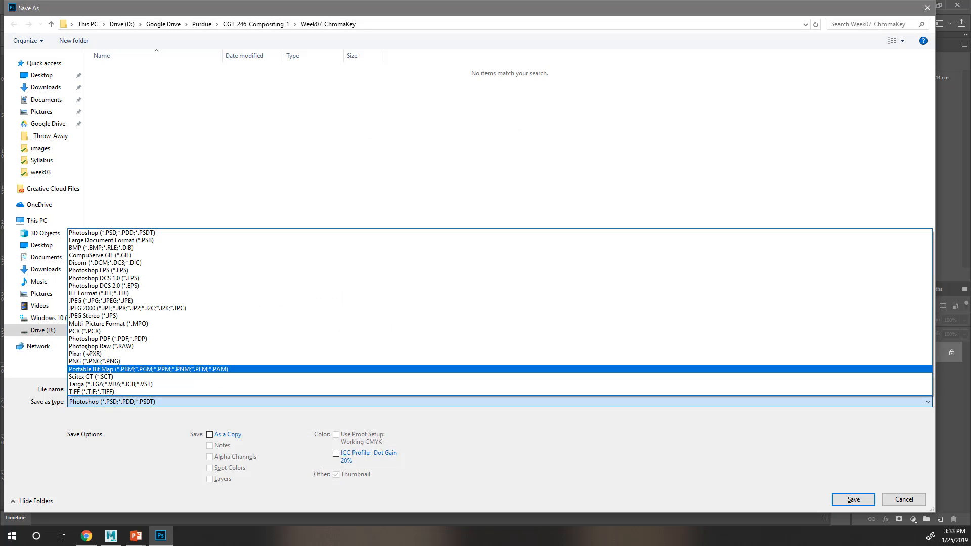
{"action": "left_click", "coordinate": [95, 301]}
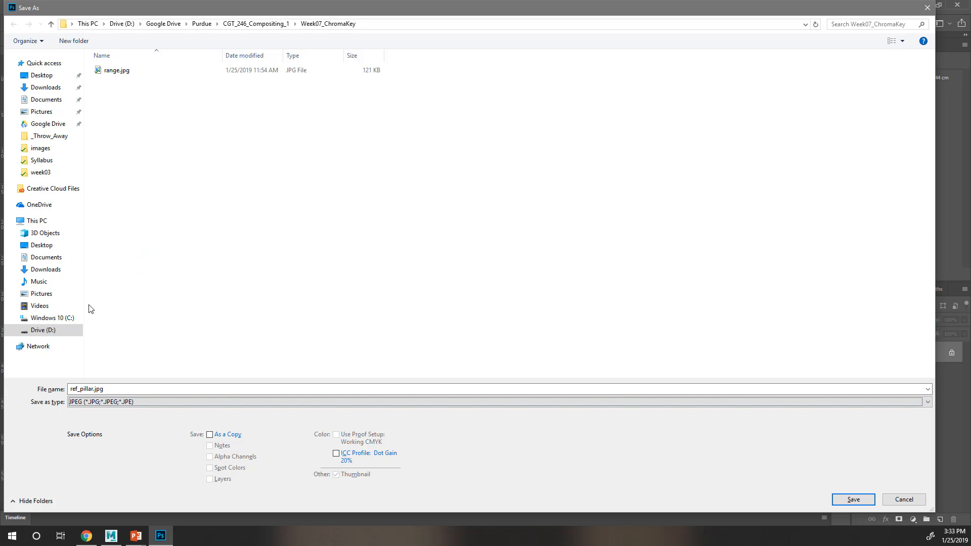
Step: Set the save location to the textures folder inside Purdue > CGT_116_modeling > Week02
{"action": "left_click", "coordinate": [204, 24]}
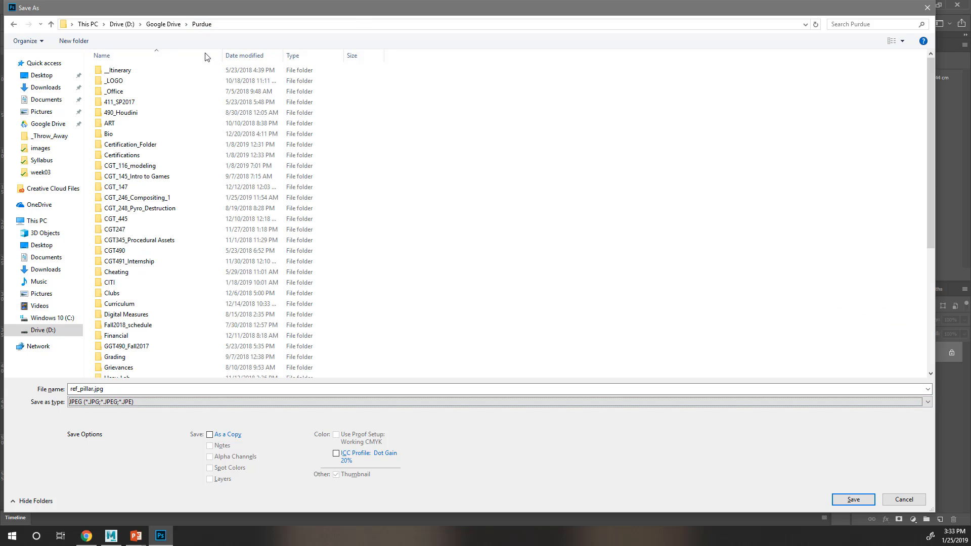
{"action": "double_click", "coordinate": [130, 165]}
{"action": "double_click", "coordinate": [121, 251]}
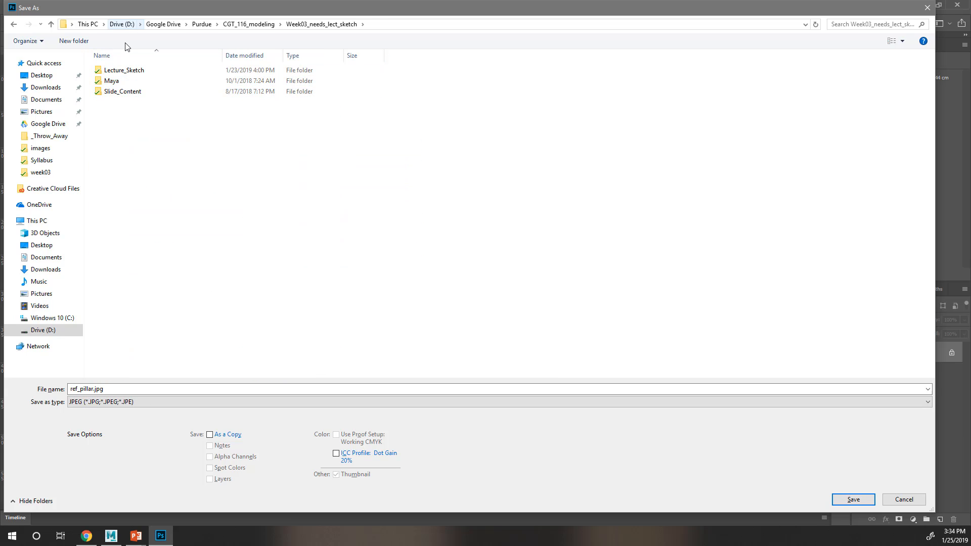
{"action": "left_click", "coordinate": [250, 29]}
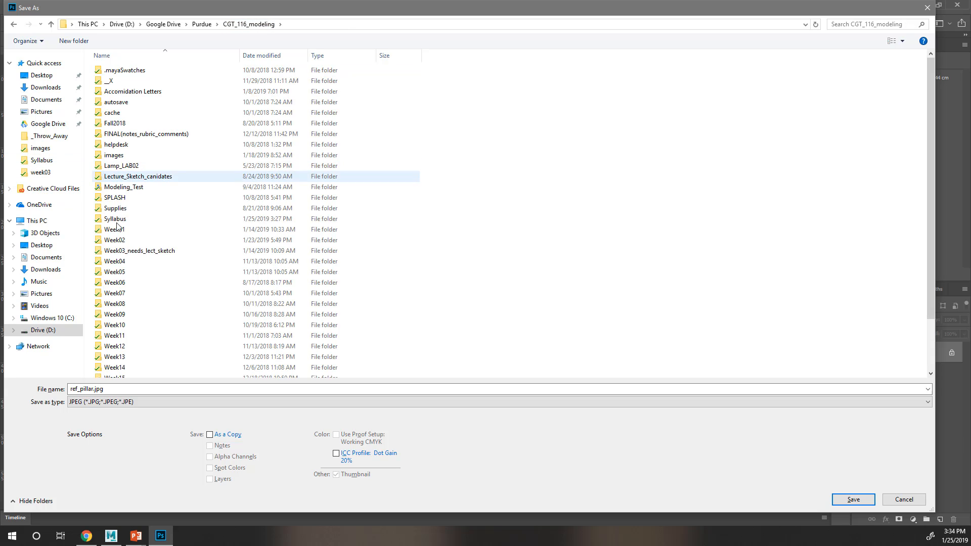
{"action": "left_click", "coordinate": [120, 240]}
{"action": "double_click", "coordinate": [120, 240]}
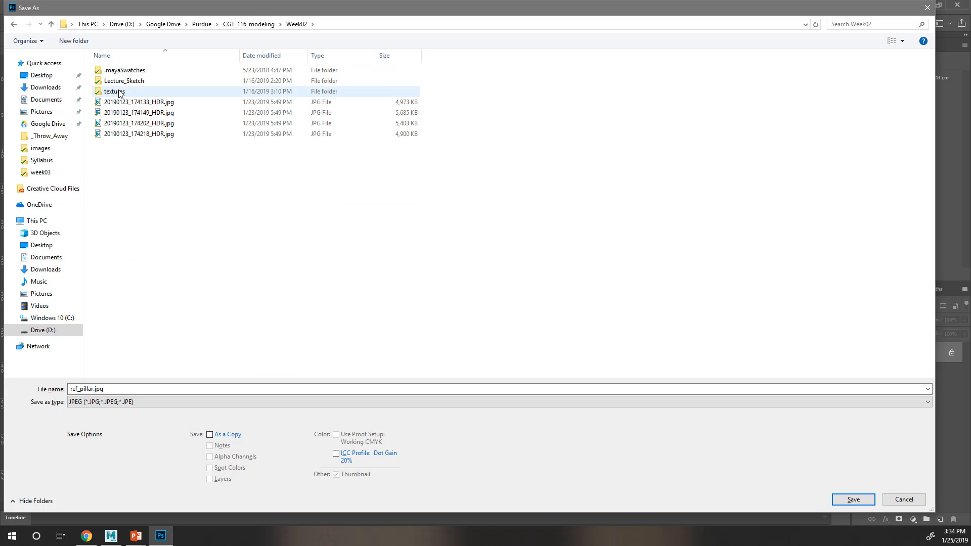
{"action": "double_click", "coordinate": [120, 92]}
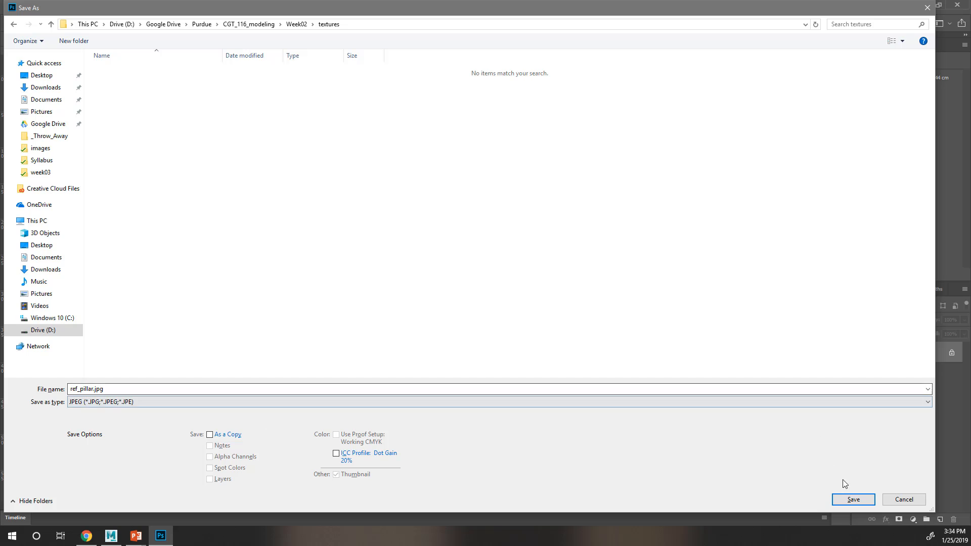
Step: Save ref_pillar.jpg with High image quality and the Baseline ("Standard") format option
{"action": "left_click", "coordinate": [854, 500]}
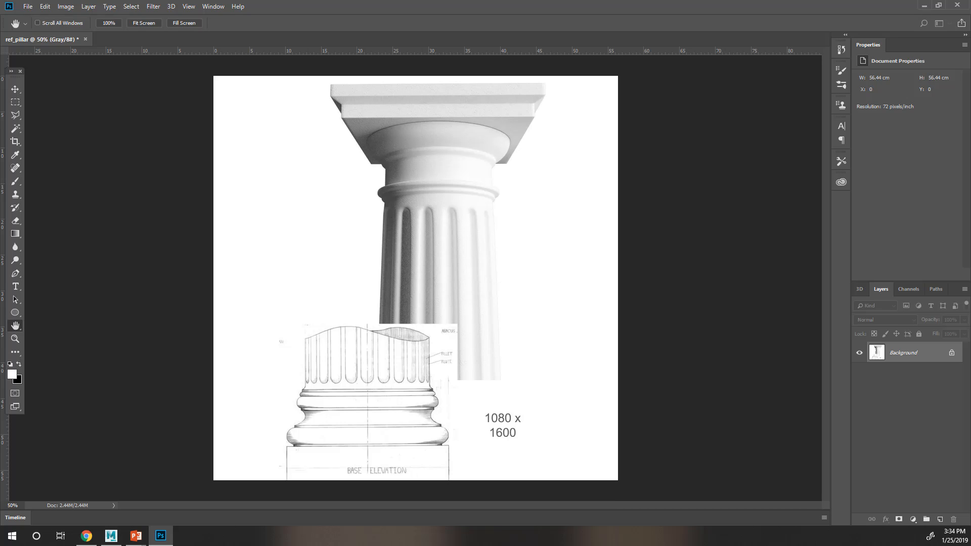
{"action": "left_click_drag", "start_coordinate": [326, 61], "coordinate": [412, 217]}
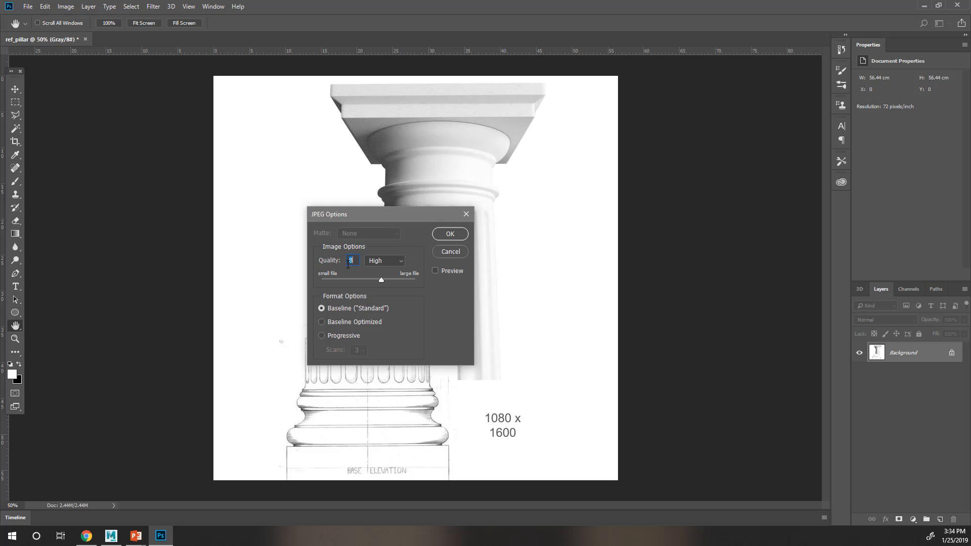
{"action": "left_click", "coordinate": [449, 234]}
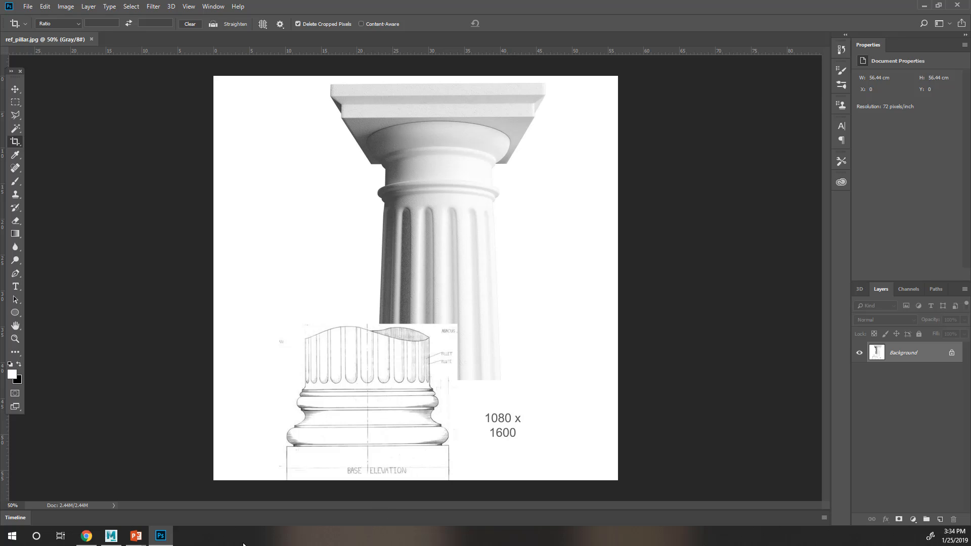
Step: Switch to Maya and create a polygon plane with width and height set to 24
{"action": "left_click", "coordinate": [112, 535]}
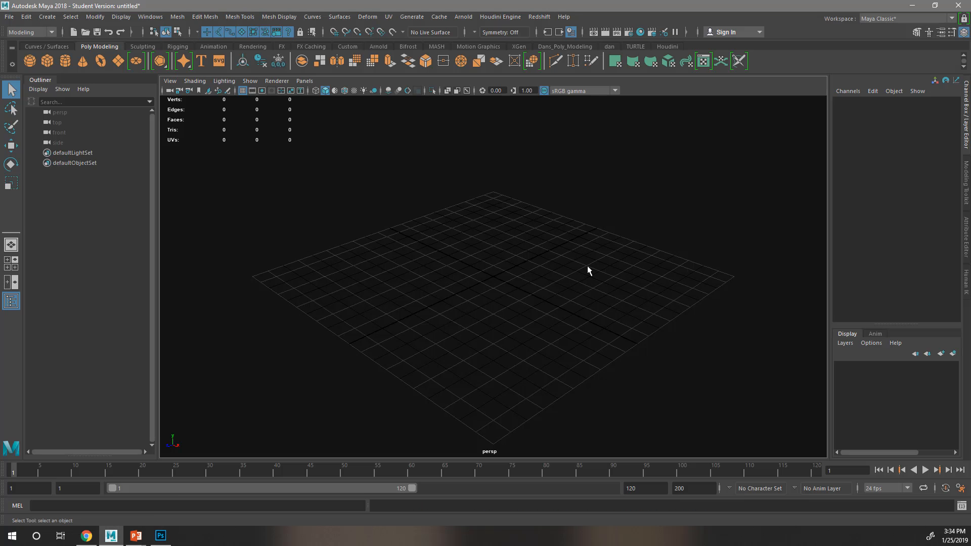
{"action": "left_click_drag", "start_coordinate": [518, 317], "coordinate": [518, 303], "text": "alt"}
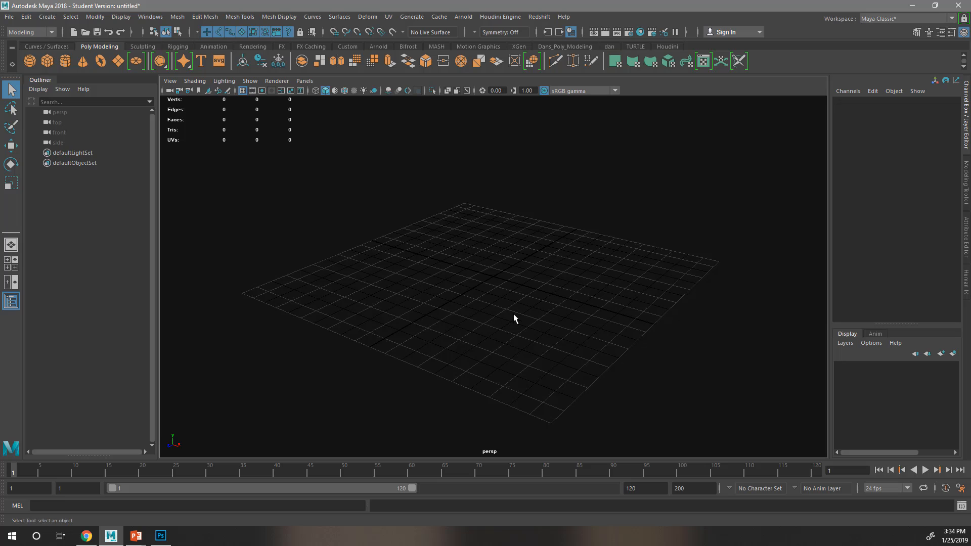
{"action": "left_click", "coordinate": [118, 61]}
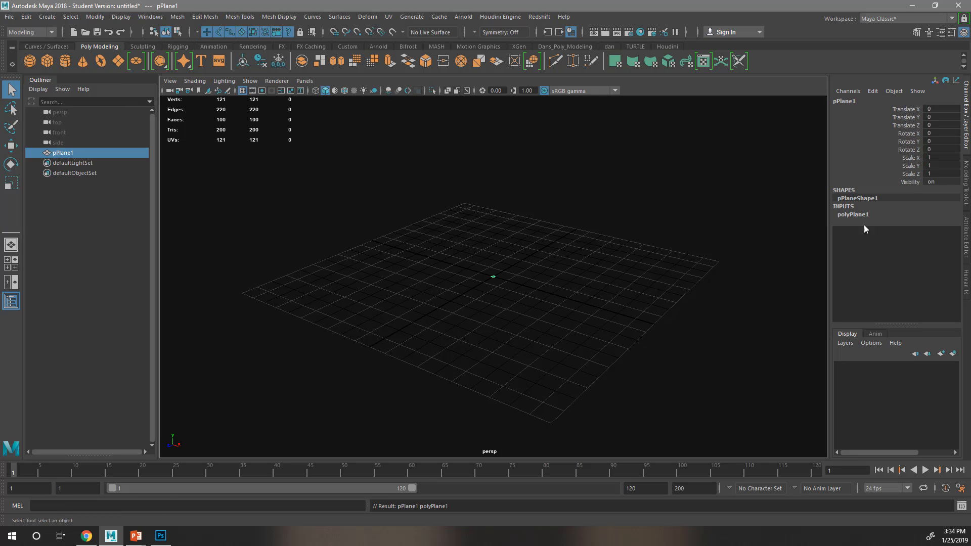
{"action": "left_click", "coordinate": [860, 214]}
{"action": "left_click_drag", "start_coordinate": [935, 222], "coordinate": [936, 233]}
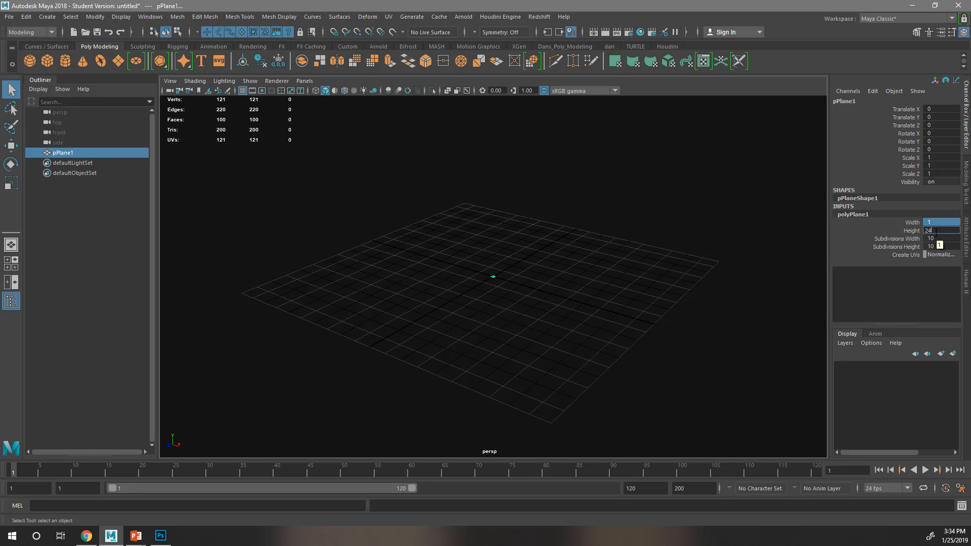
{"action": "key", "text": "Return"}
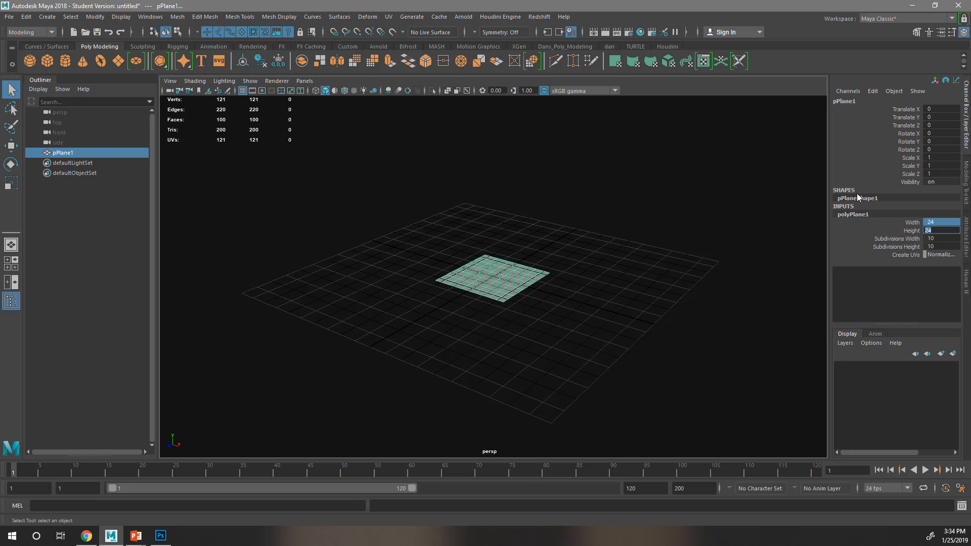
Step: Set the plane's width and height subdivisions to 1
{"action": "left_click", "coordinate": [940, 238]}
{"action": "left_click_drag", "start_coordinate": [939, 238], "coordinate": [939, 248]}
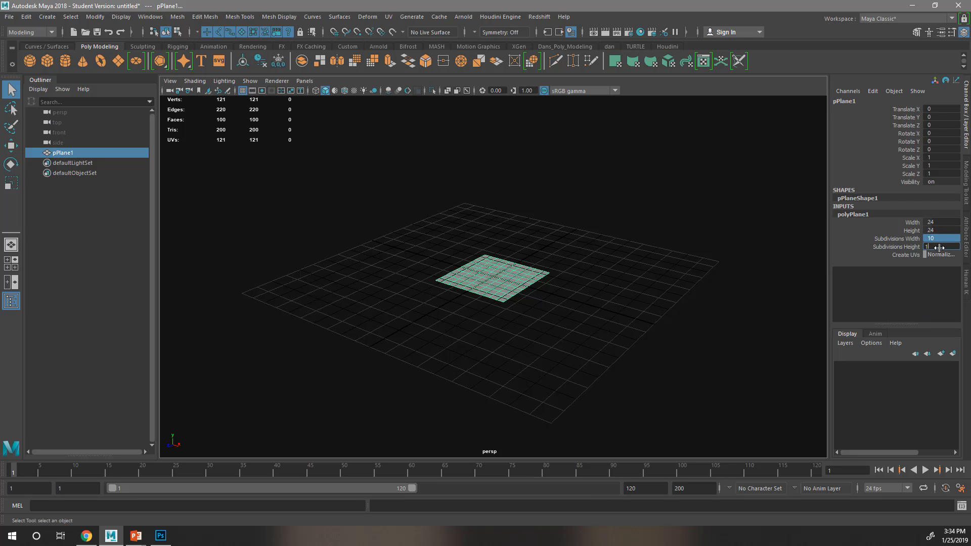
{"action": "type", "text": "1"}
{"action": "key", "text": "Return"}
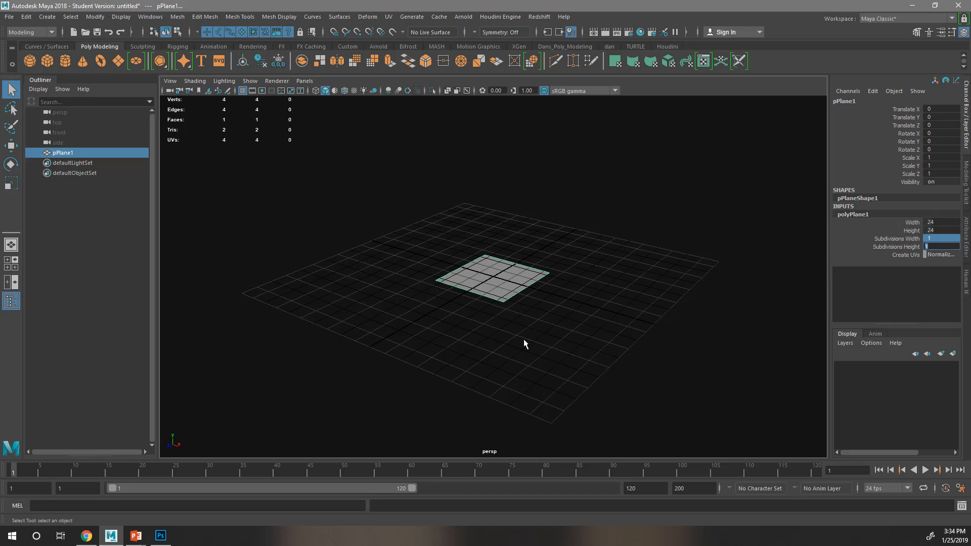
{"action": "left_click_drag", "start_coordinate": [499, 328], "coordinate": [511, 354], "text": "alt"}
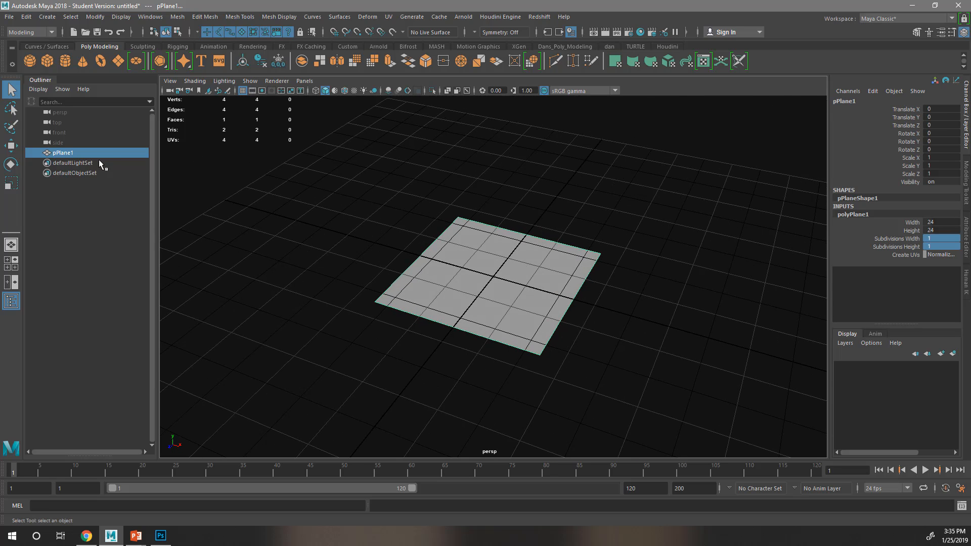
Step: Rename the polygon plane as ref_pillar
{"action": "double_click", "coordinate": [58, 154]}
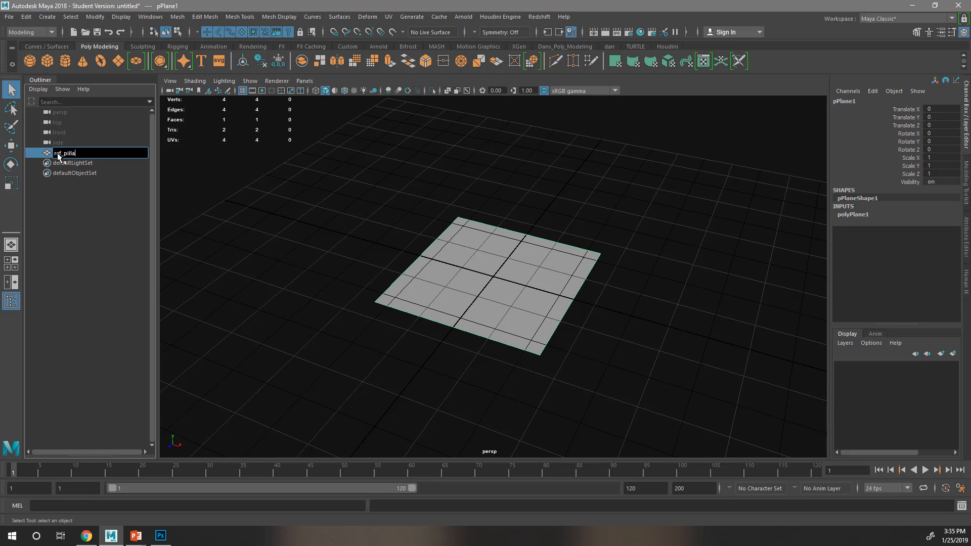
{"action": "type", "text": "ref_pillar"}
{"action": "key", "text": "Return"}
{"action": "left_click", "coordinate": [293, 245]}
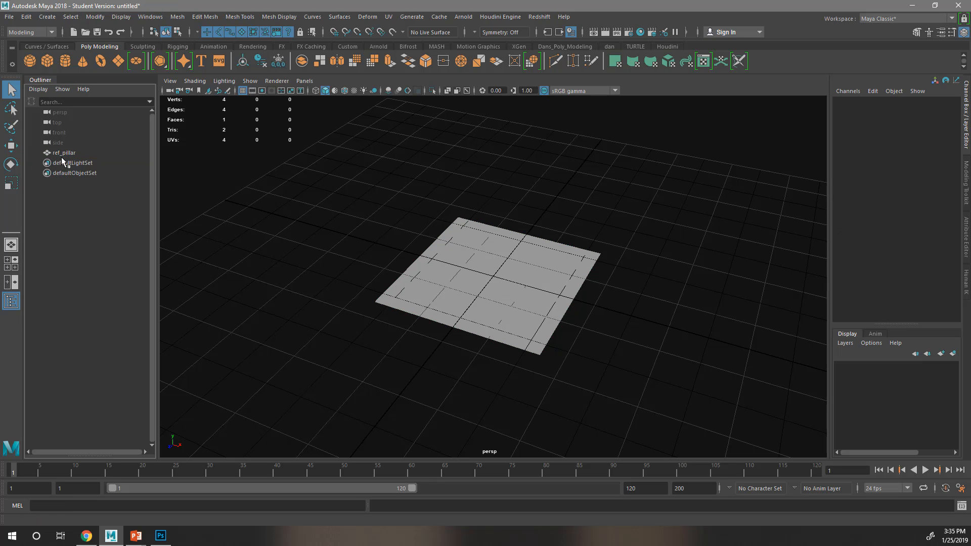
{"action": "left_click", "coordinate": [164, 19]}
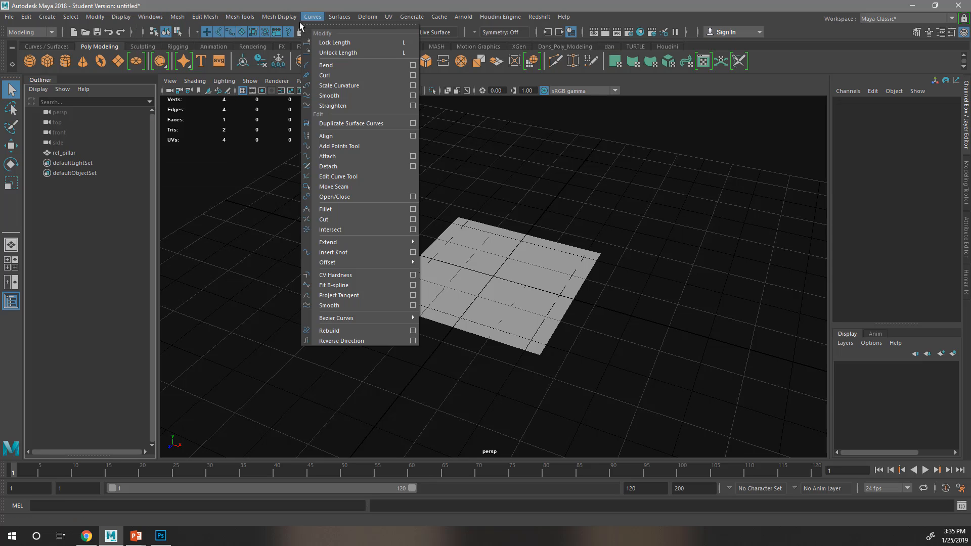
{"action": "left_click", "coordinate": [303, 6]}
Step: Assign the ref_pillar plane to a new display layer named ref_pillar_layer1 with a yellow layer color
{"action": "left_click", "coordinate": [63, 152]}
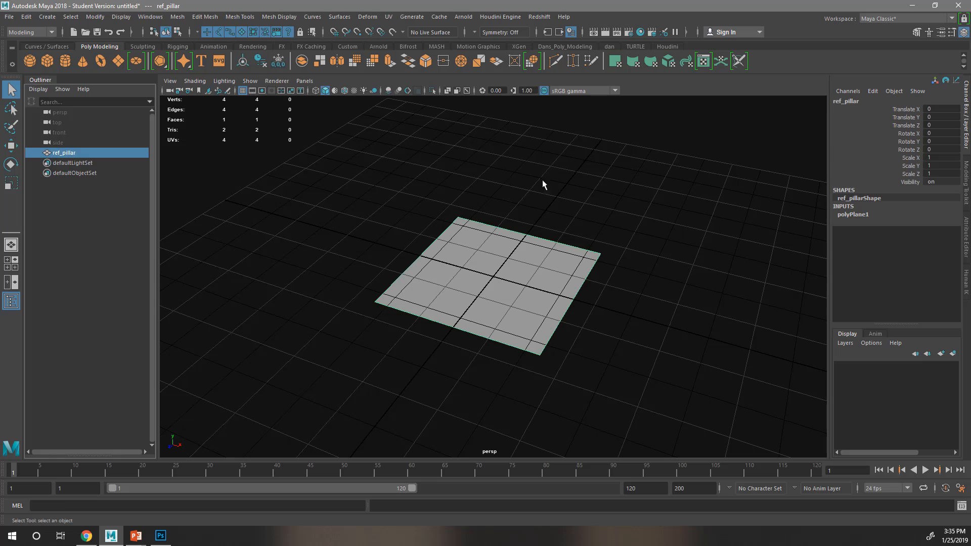
{"action": "left_click", "coordinate": [953, 355]}
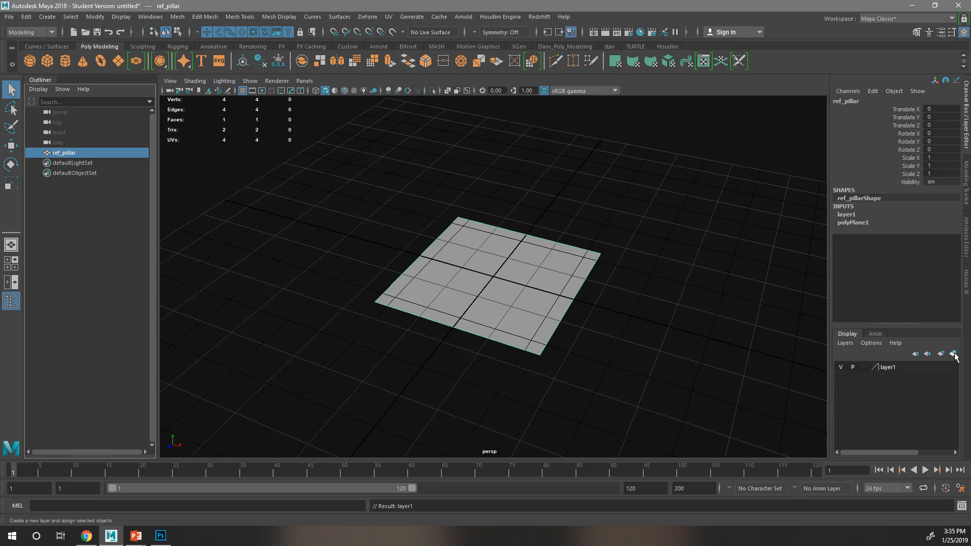
{"action": "double_click", "coordinate": [887, 369]}
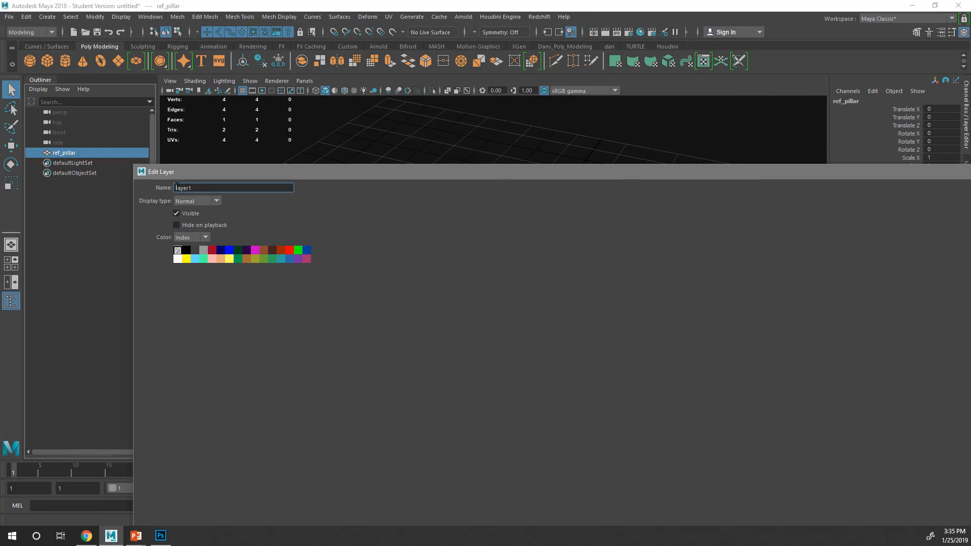
{"action": "type", "text": "ref_pillar_"}
{"action": "left_click", "coordinate": [185, 258]}
{"action": "left_click_drag", "start_coordinate": [315, 175], "coordinate": [560, 99]}
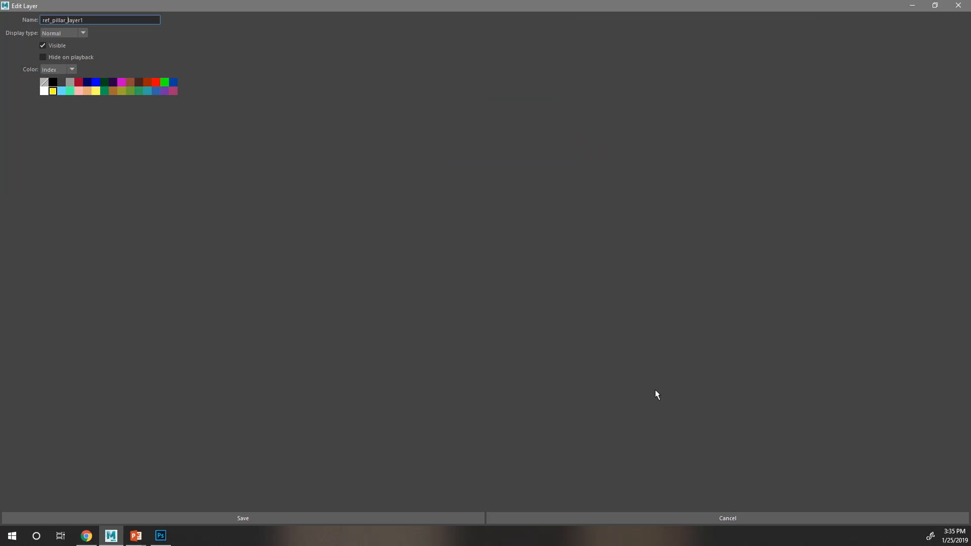
{"action": "left_click", "coordinate": [418, 517]}
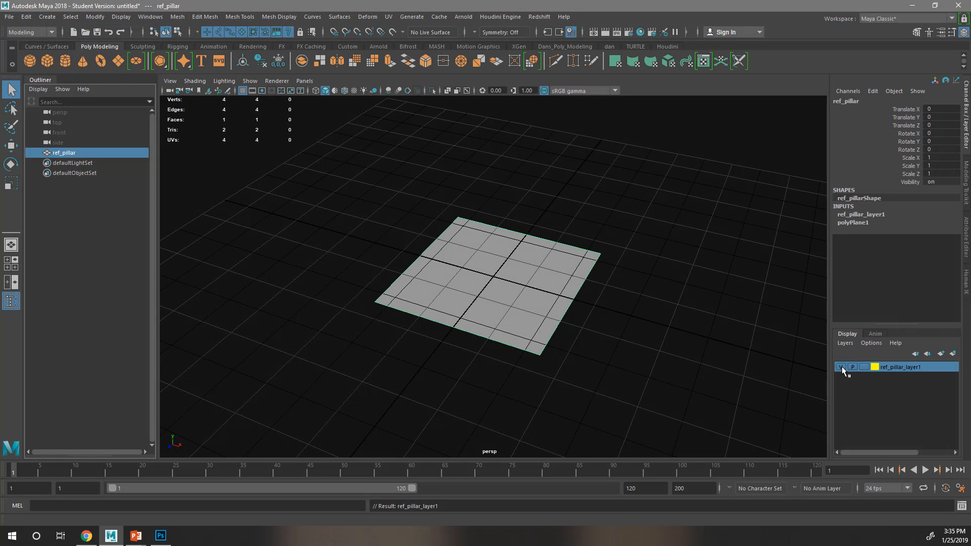
Step: Toggle the visibility of ref_pillar_layer1 off and back on twice
{"action": "left_click", "coordinate": [842, 366]}
{"action": "left_click", "coordinate": [841, 366]}
{"action": "left_click", "coordinate": [842, 366]}
{"action": "left_click", "coordinate": [842, 366]}
Step: Set ref_pillar_layer1 to the Reference display type and test a marquee selection over the plane
{"action": "left_click", "coordinate": [864, 367]}
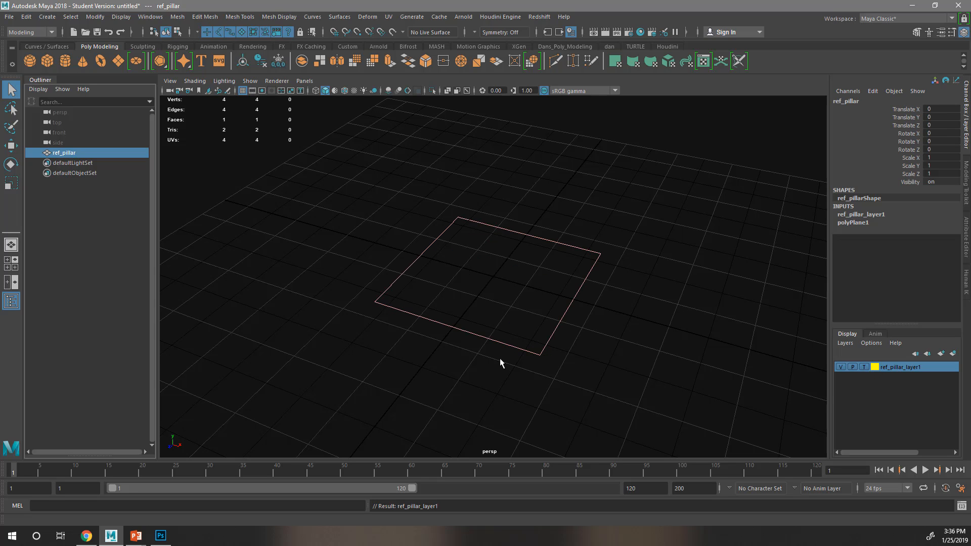
{"action": "left_click", "coordinate": [865, 367]}
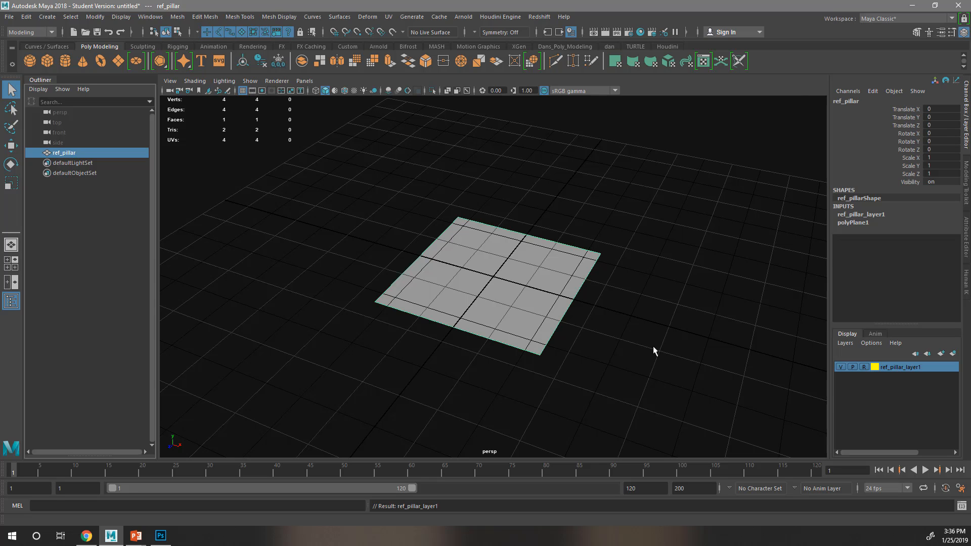
{"action": "left_click_drag", "start_coordinate": [301, 158], "coordinate": [652, 420]}
{"action": "left_click_drag", "start_coordinate": [336, 144], "coordinate": [633, 475]}
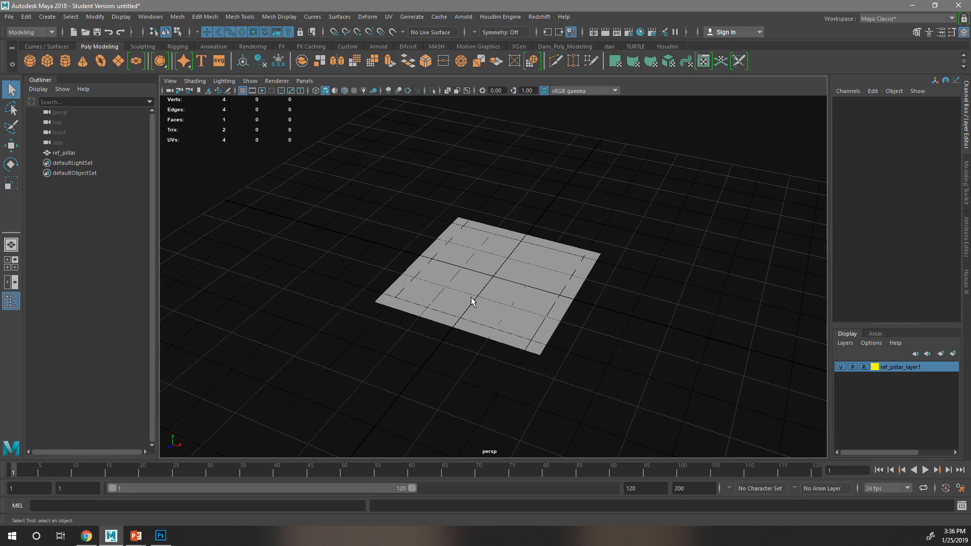
Step: Select the ref_pillar plane and return ref_pillar_layer1 to the Normal display type
{"action": "left_click", "coordinate": [64, 153]}
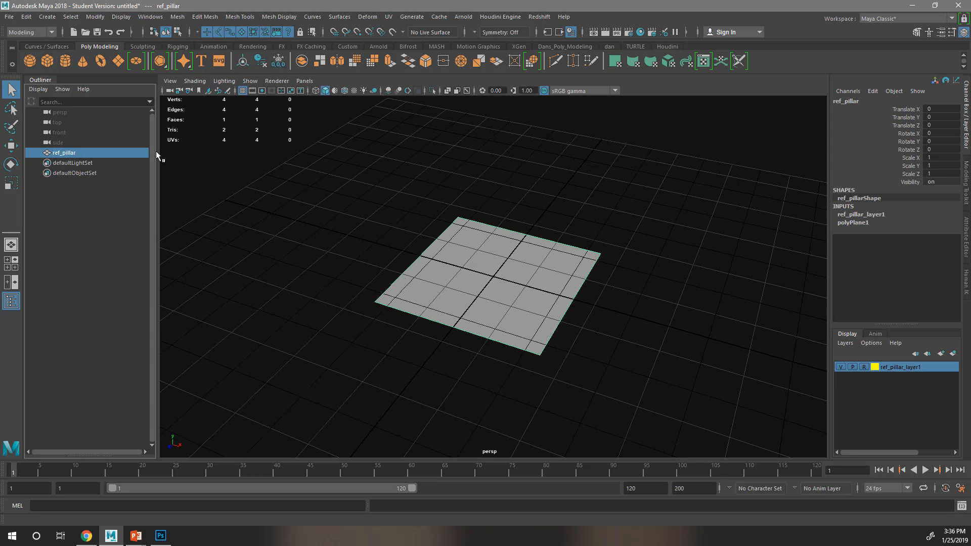
{"action": "left_click", "coordinate": [865, 368]}
{"action": "left_click", "coordinate": [865, 368]}
Step: Try setting the ref_pillar plane's Rotate X to 90, and undo the rotation
{"action": "left_click", "coordinate": [931, 133]}
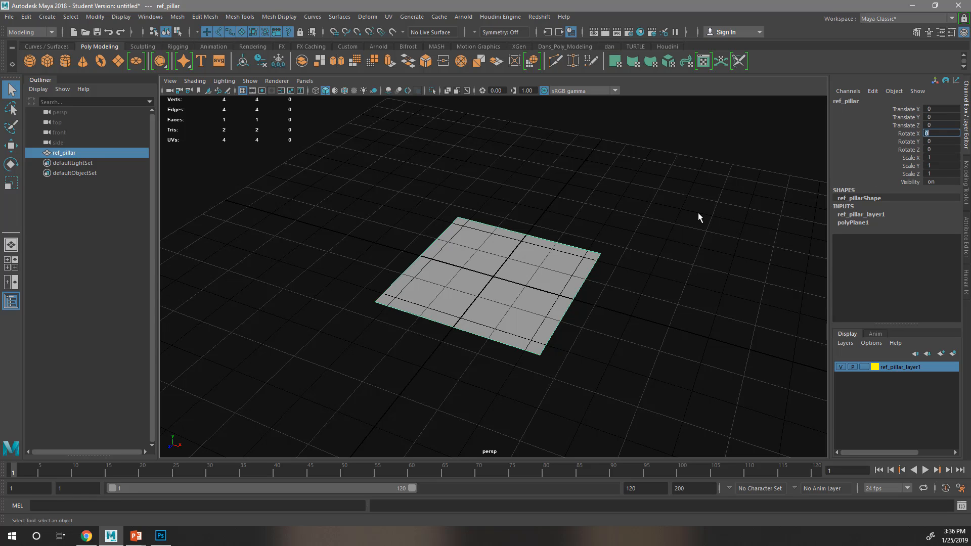
{"action": "type", "text": "90"}
{"action": "key", "text": "Return"}
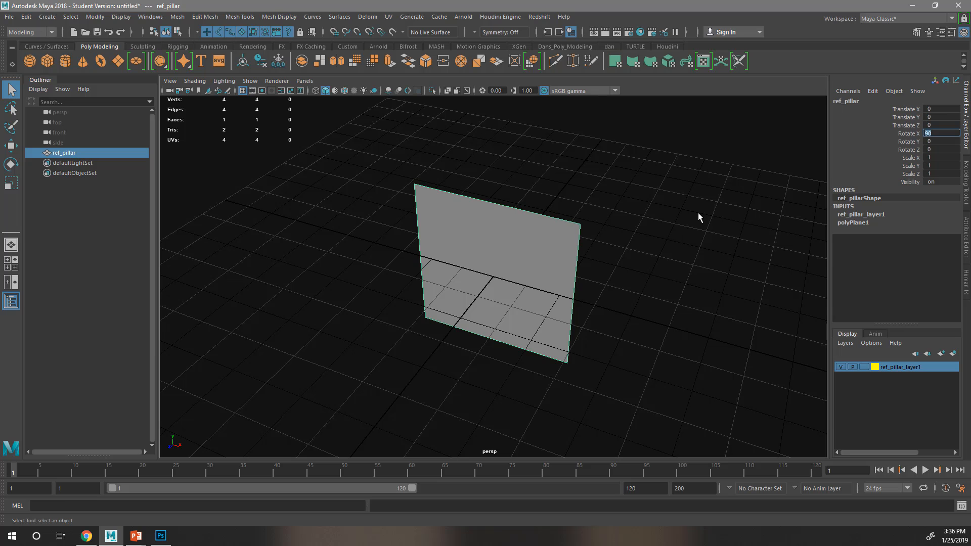
{"action": "left_click", "coordinate": [909, 133]}
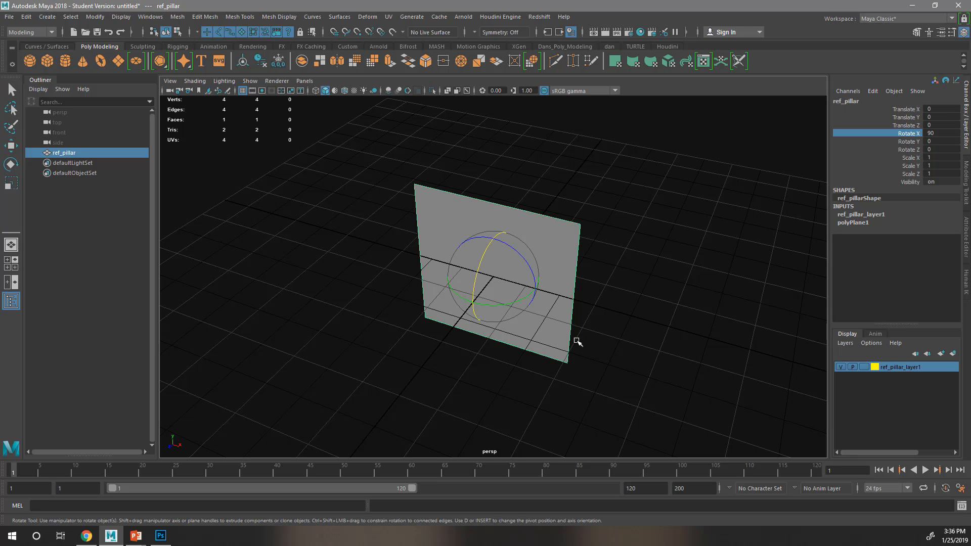
{"action": "key", "text": "ctrl+z"}
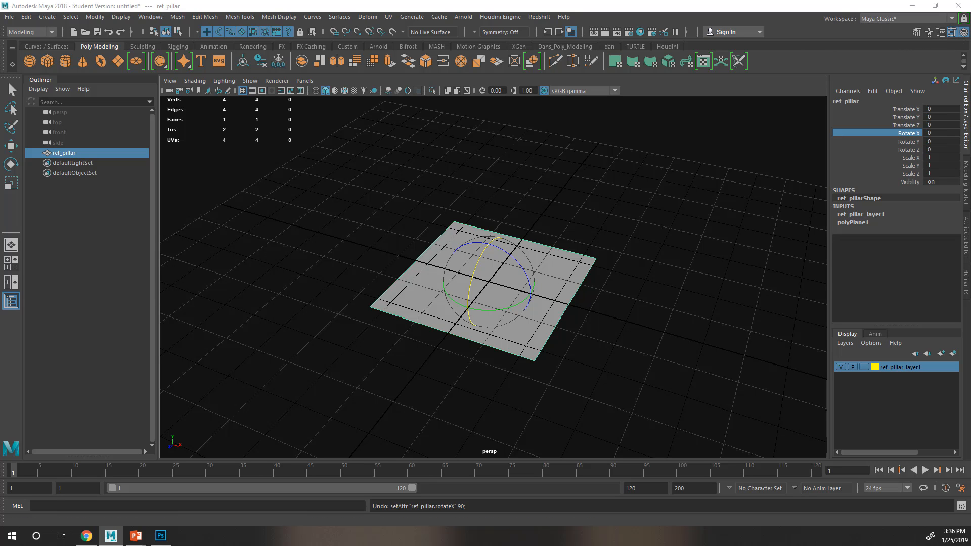
{"action": "left_click_drag", "start_coordinate": [0, 491], "coordinate": [732, 1]}
{"action": "double_click", "coordinate": [732, 5]}
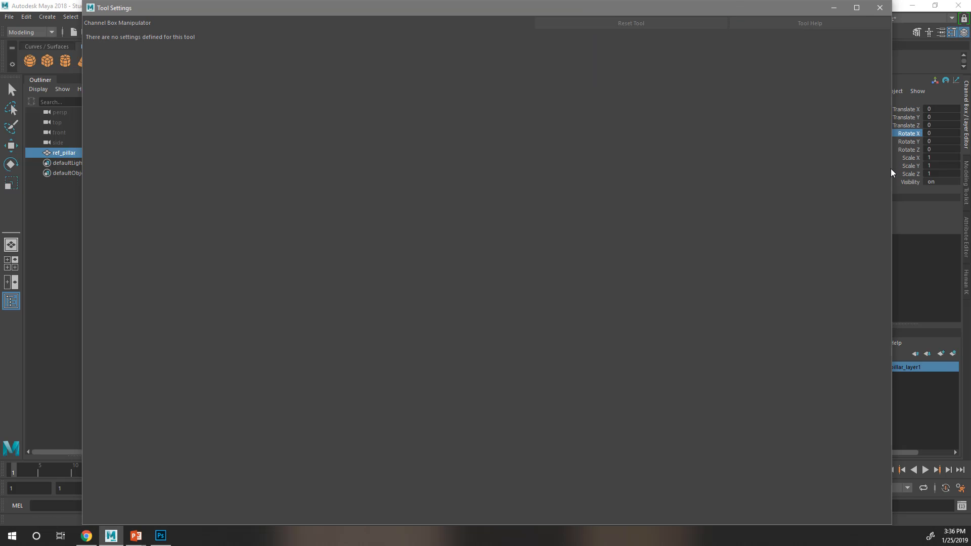
{"action": "left_click_drag", "start_coordinate": [887, 173], "coordinate": [250, 259]}
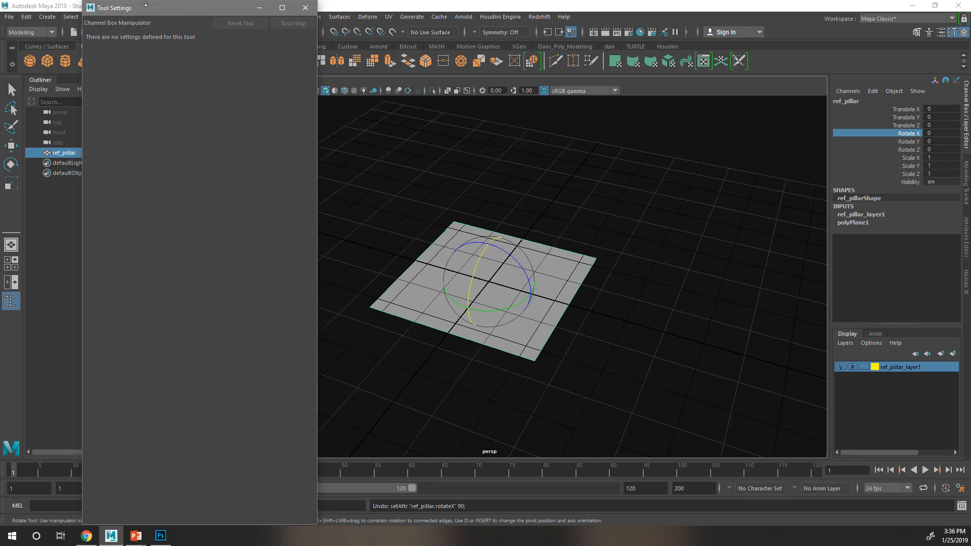
{"action": "left_click_drag", "start_coordinate": [146, 9], "coordinate": [0, 126]}
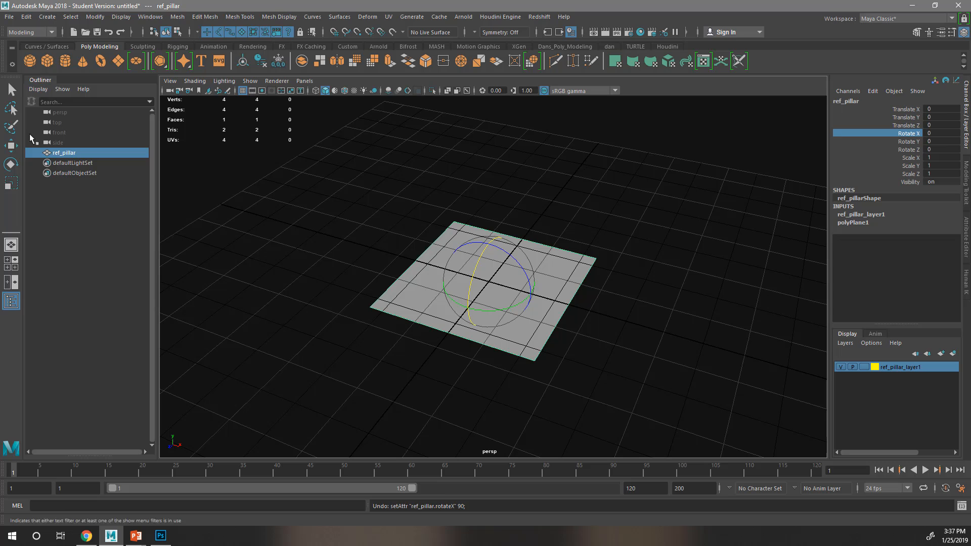
Step: Set the Rotate tool's Step Snap to Relative with a value of 15
{"action": "left_click", "coordinate": [11, 164]}
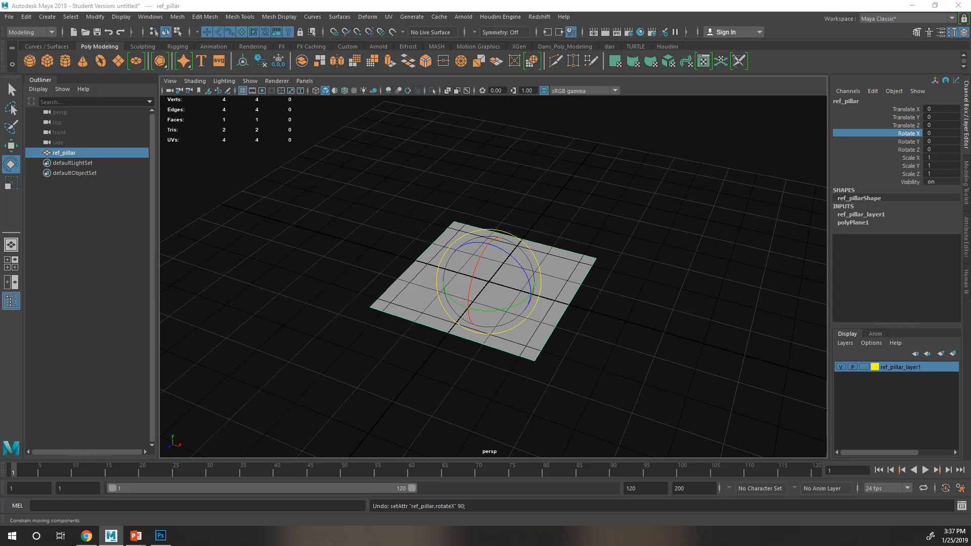
{"action": "left_click_drag", "start_coordinate": [157, 0], "coordinate": [198, 4]}
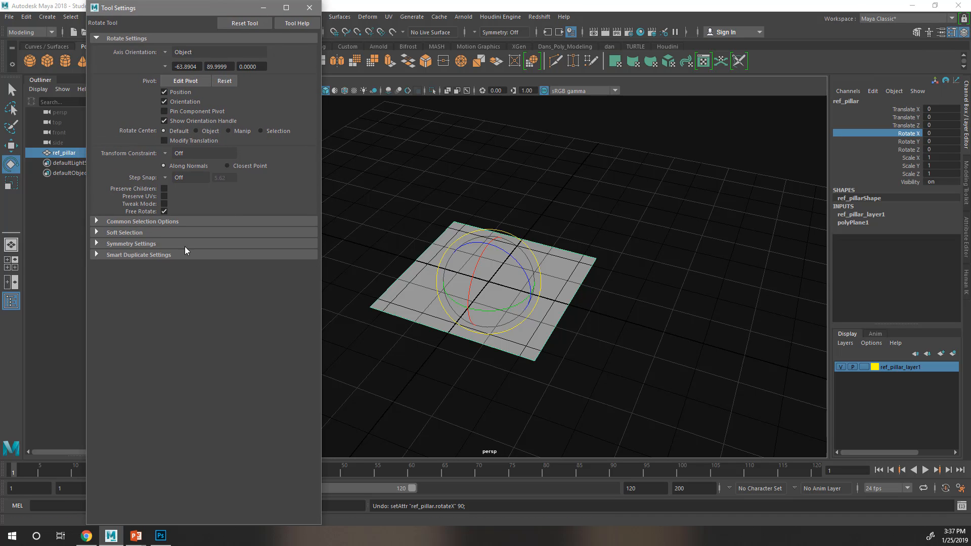
{"action": "left_click", "coordinate": [177, 181]}
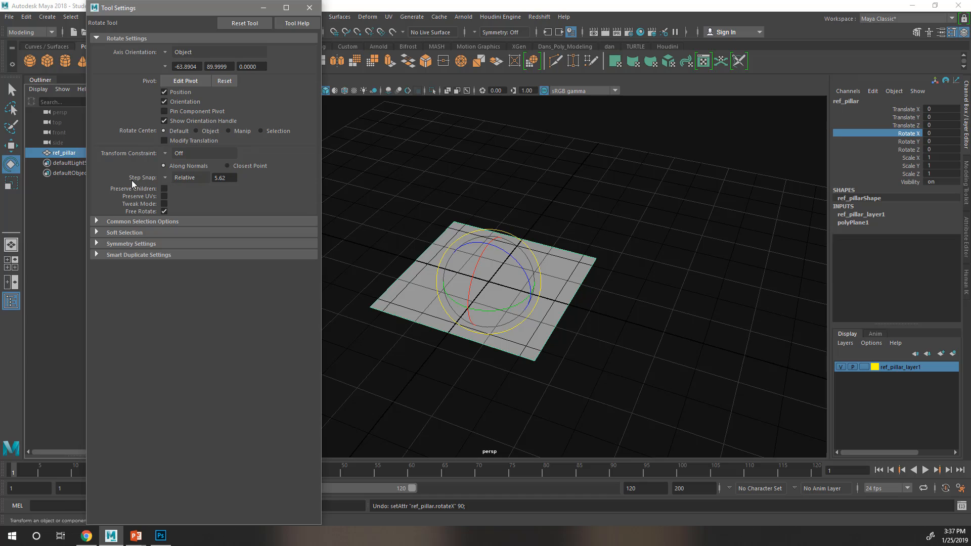
{"action": "left_click", "coordinate": [174, 186]}
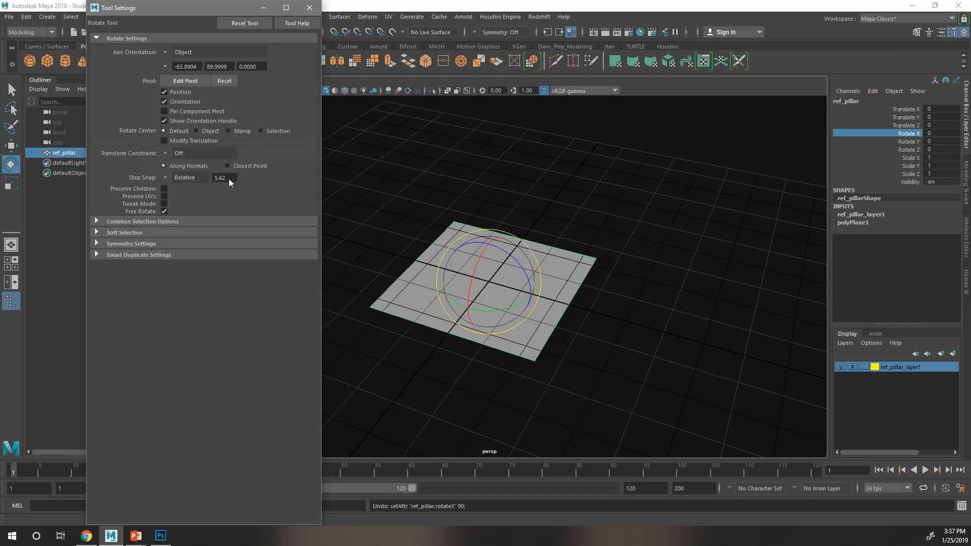
{"action": "left_click", "coordinate": [205, 179]}
{"action": "left_click", "coordinate": [178, 182]}
{"action": "left_click", "coordinate": [168, 178]}
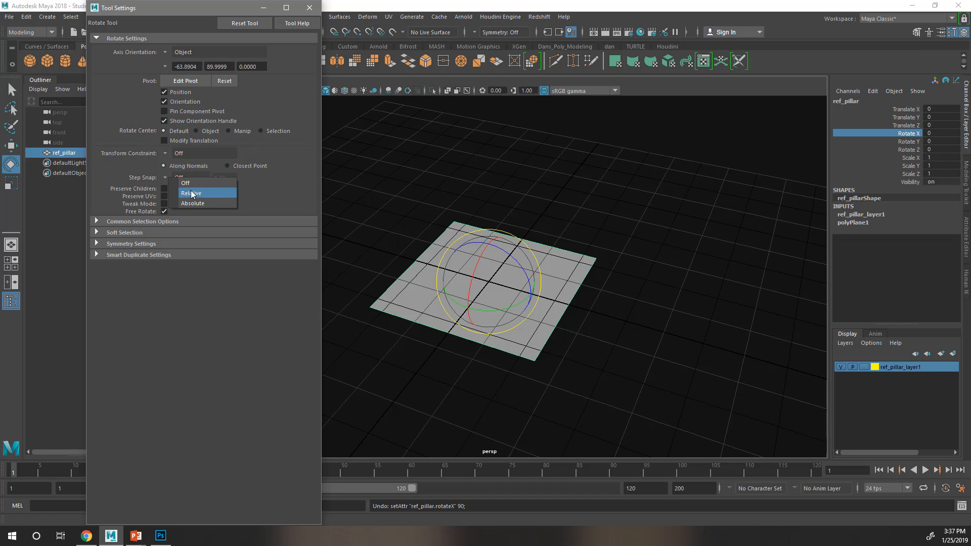
{"action": "left_click", "coordinate": [191, 195]}
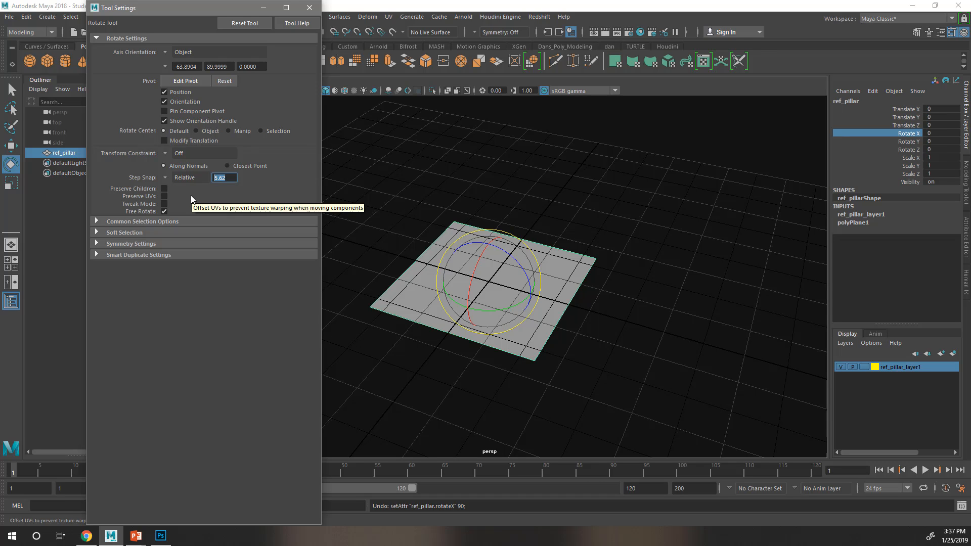
{"action": "type", "text": "15"}
{"action": "key", "text": "Return"}
Step: Turn the Rotate tool's Step Snap off and close the tool settings
{"action": "left_click", "coordinate": [174, 178]}
{"action": "left_click", "coordinate": [180, 185]}
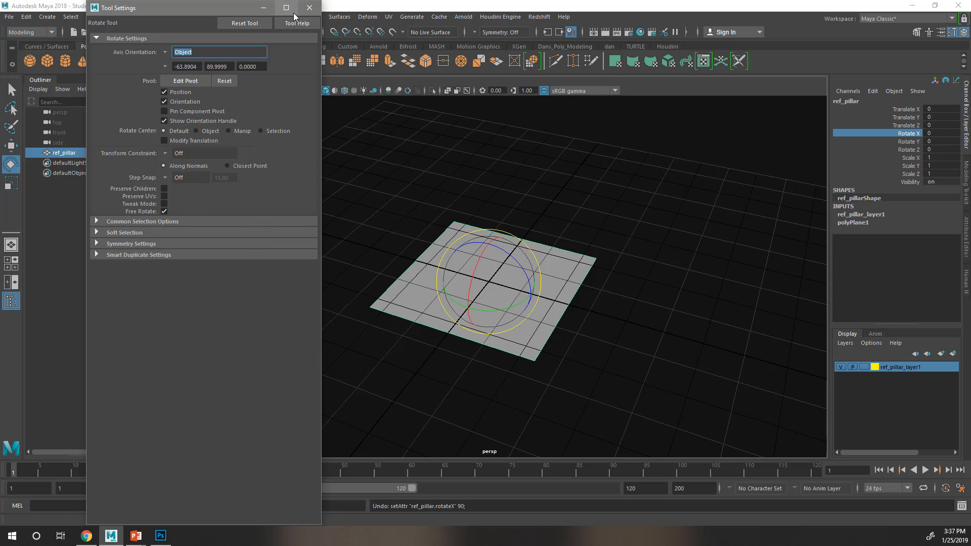
{"action": "left_click", "coordinate": [309, 7]}
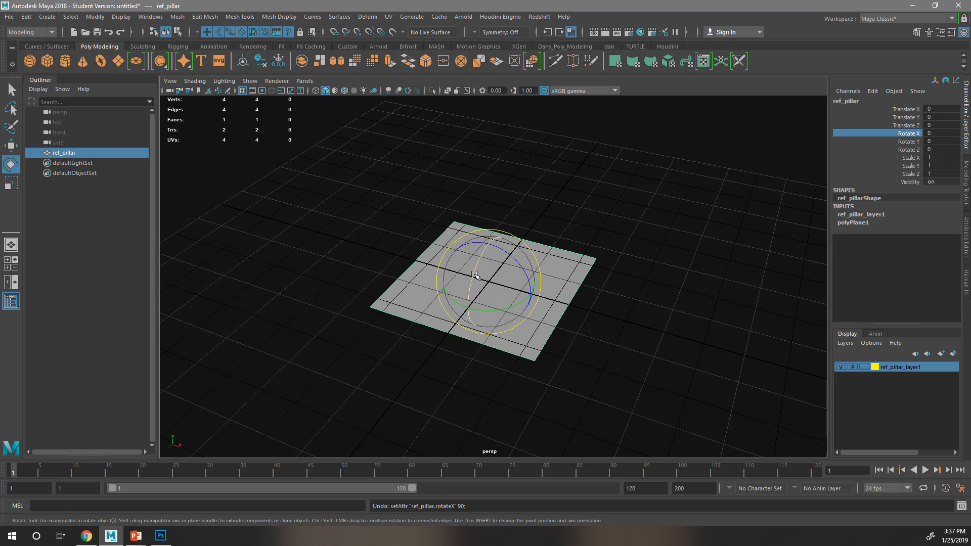
Step: Stand the ref_pillar plane upright by rotating it to 90 degrees about X with the Rotate tool's manipulator
{"action": "left_click_drag", "start_coordinate": [475, 275], "coordinate": [469, 342]}
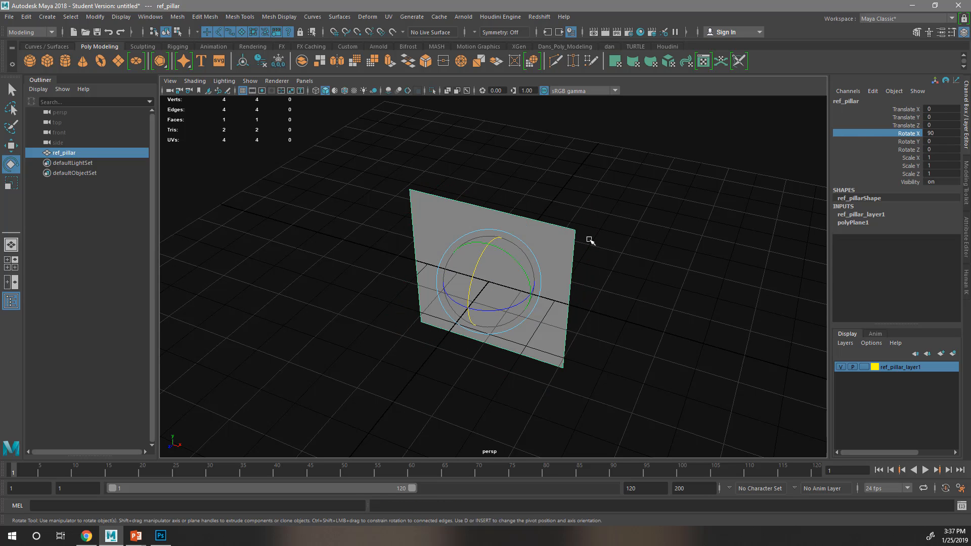
{"action": "left_click_drag", "start_coordinate": [594, 249], "coordinate": [594, 237], "text": "alt"}
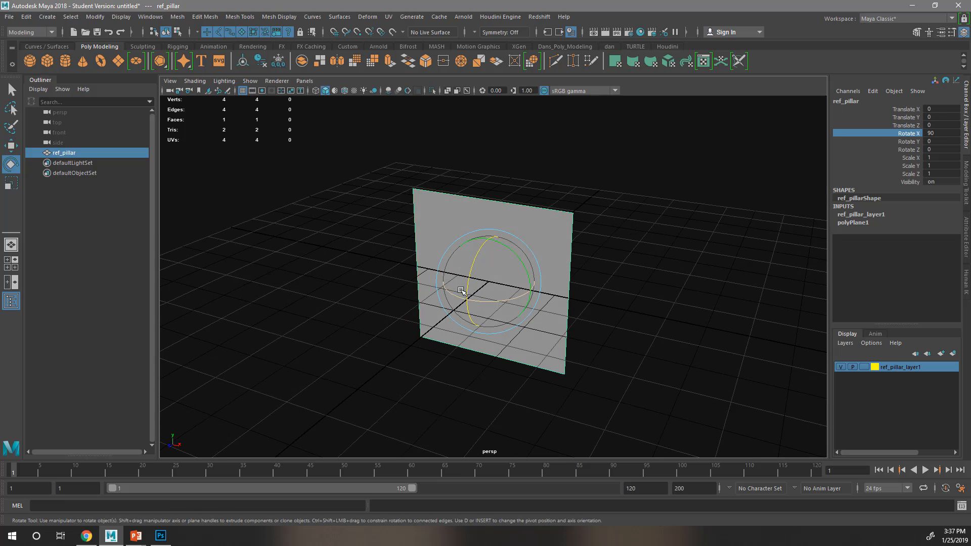
{"action": "left_click_drag", "start_coordinate": [686, 253], "coordinate": [784, 207], "text": "alt"}
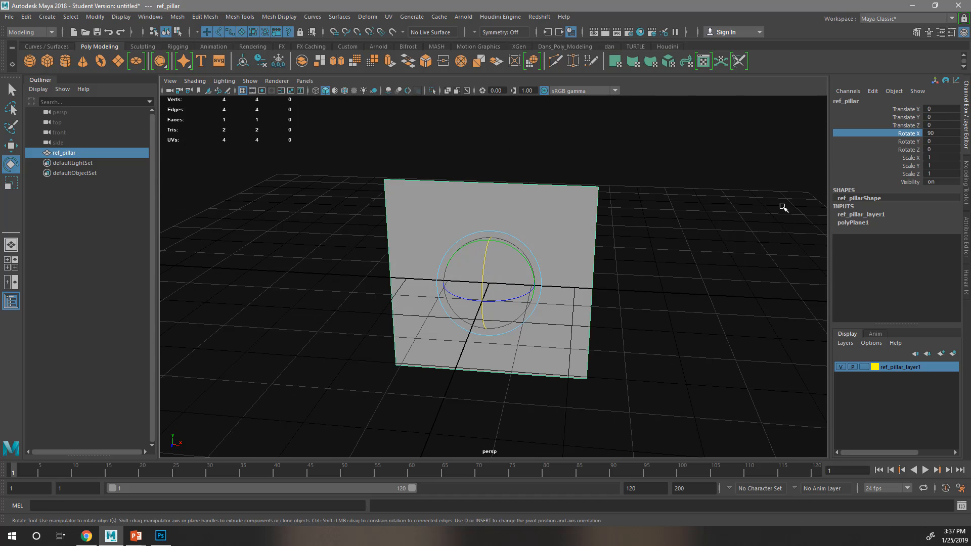
{"action": "left_click_drag", "start_coordinate": [413, 280], "coordinate": [427, 318], "text": "alt"}
{"action": "left_click_drag", "start_coordinate": [588, 254], "coordinate": [468, 325], "text": "alt"}
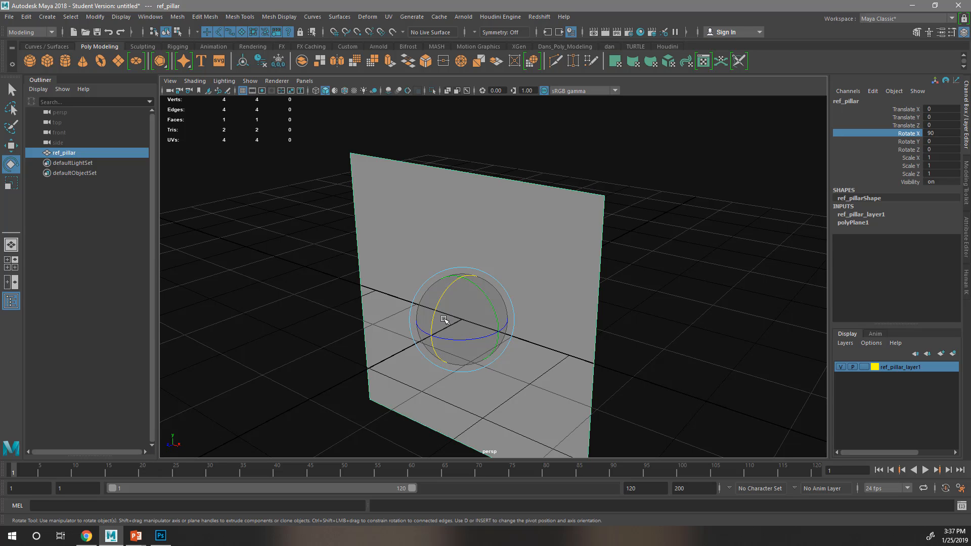
Step: Check the upright plane in the four-view layout and the front view, and return to the perspective view
{"action": "key", "text": "space"}
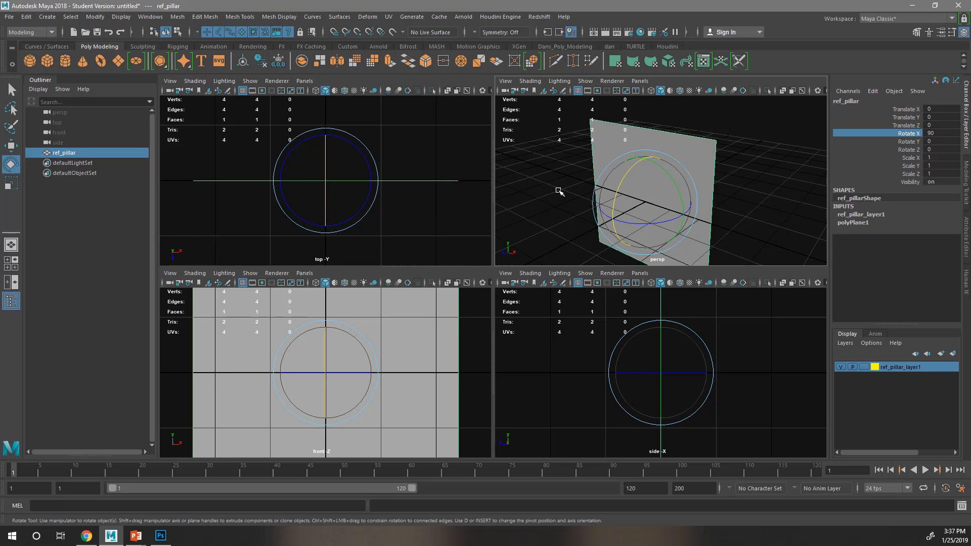
{"action": "key", "text": "space"}
{"action": "key", "text": "space"}
{"action": "key", "text": "space"}
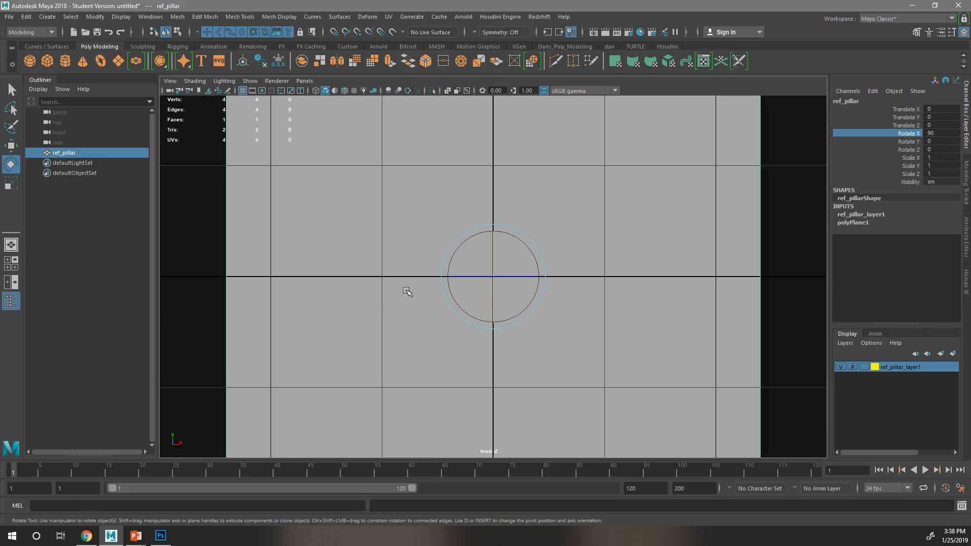
{"action": "key", "text": "space"}
{"action": "key", "text": "space"}
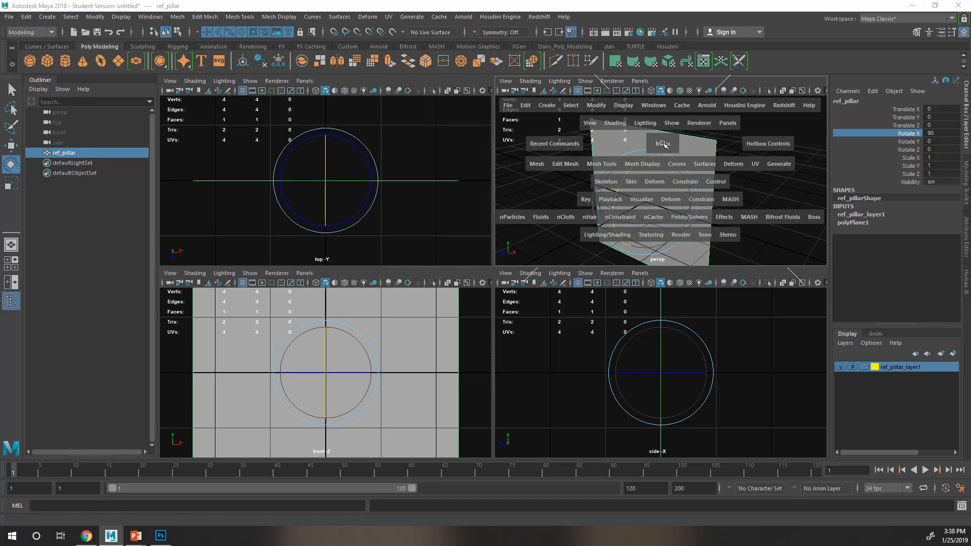
{"action": "right_click", "coordinate": [521, 226]}
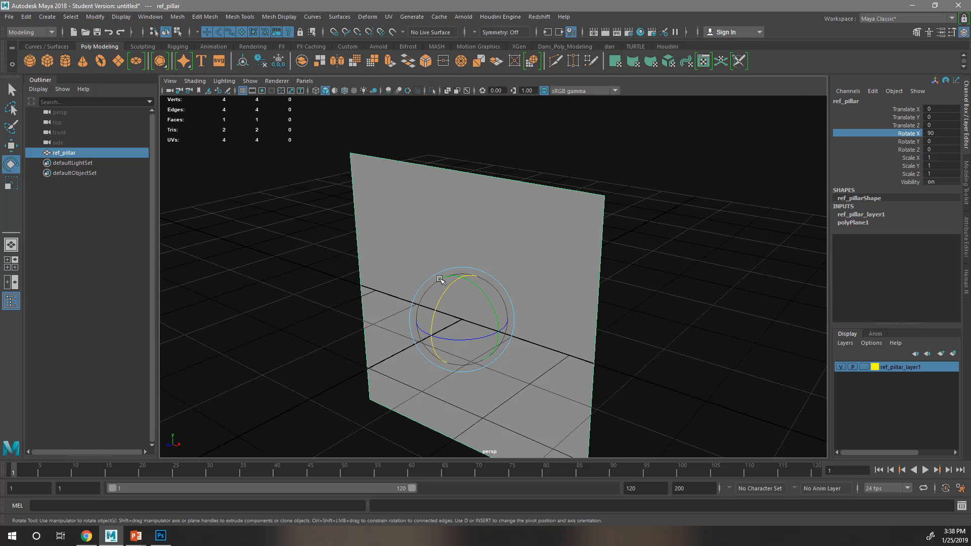
Step: Assign a new Lambert material to the ref_pillar plane
{"action": "right_click", "coordinate": [512, 203]}
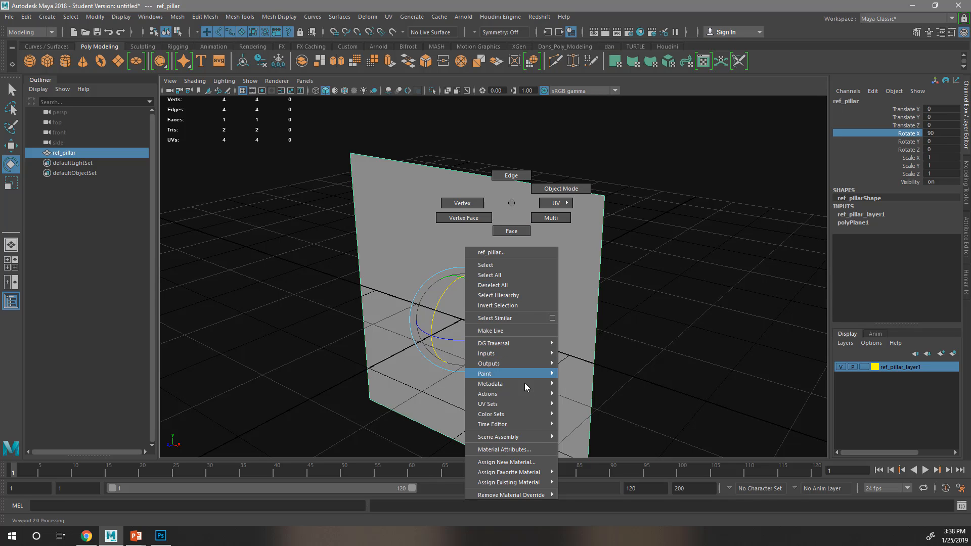
{"action": "left_click", "coordinate": [520, 464]}
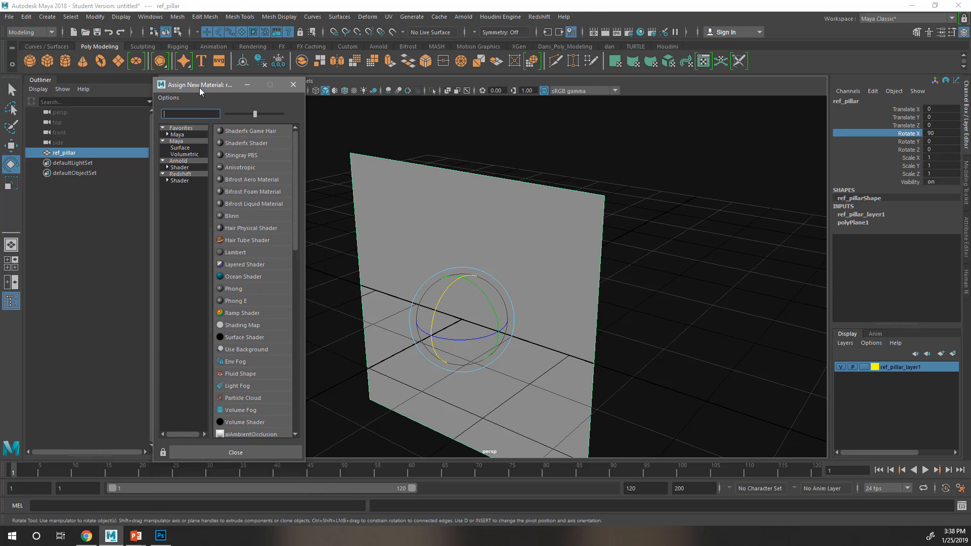
{"action": "left_click", "coordinate": [233, 252]}
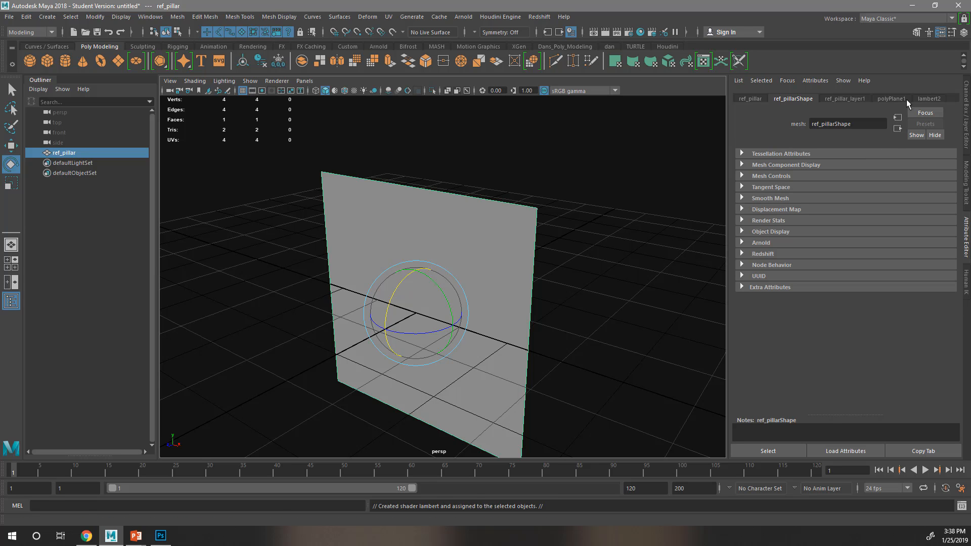
Step: Rename the plane's new Lambert material as m_ref_pillar
{"action": "key", "text": "ctrl+a"}
{"action": "key", "text": "ctrl+a"}
{"action": "left_click", "coordinate": [928, 100]}
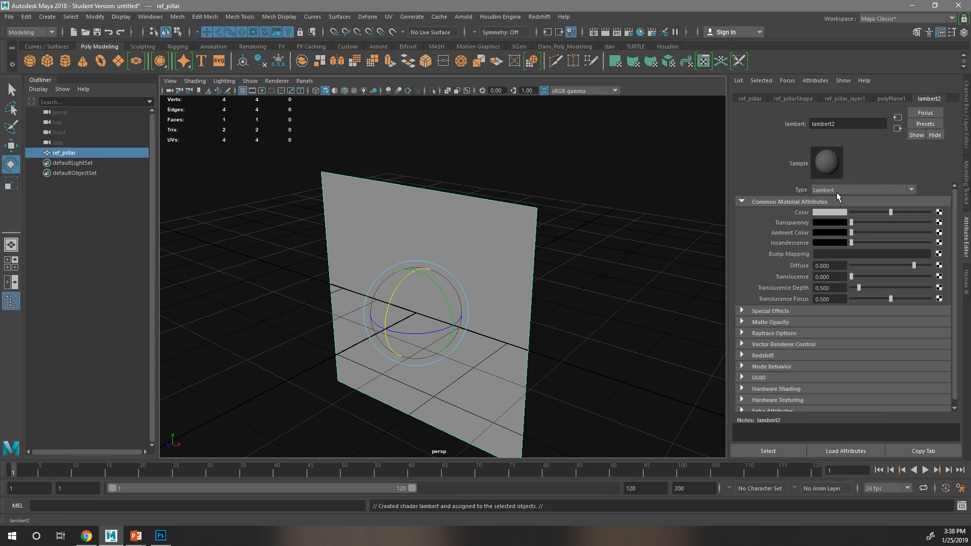
{"action": "left_click_drag", "start_coordinate": [840, 125], "coordinate": [737, 170]}
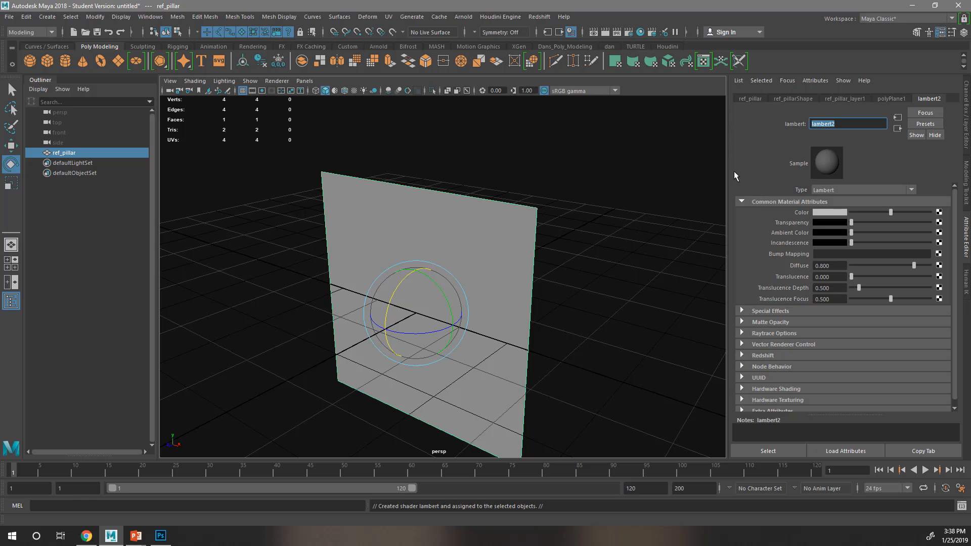
{"action": "type", "text": "m_ref_pillar"}
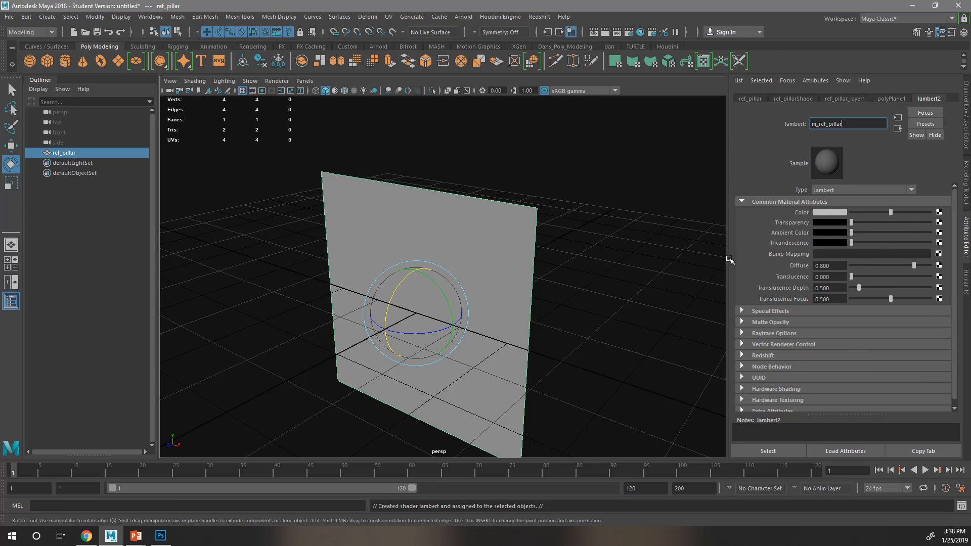
Step: Try to map a File texture to the Color of m_ref_pillar, and reselect the plane to show its material attributes
{"action": "left_click", "coordinate": [940, 212]}
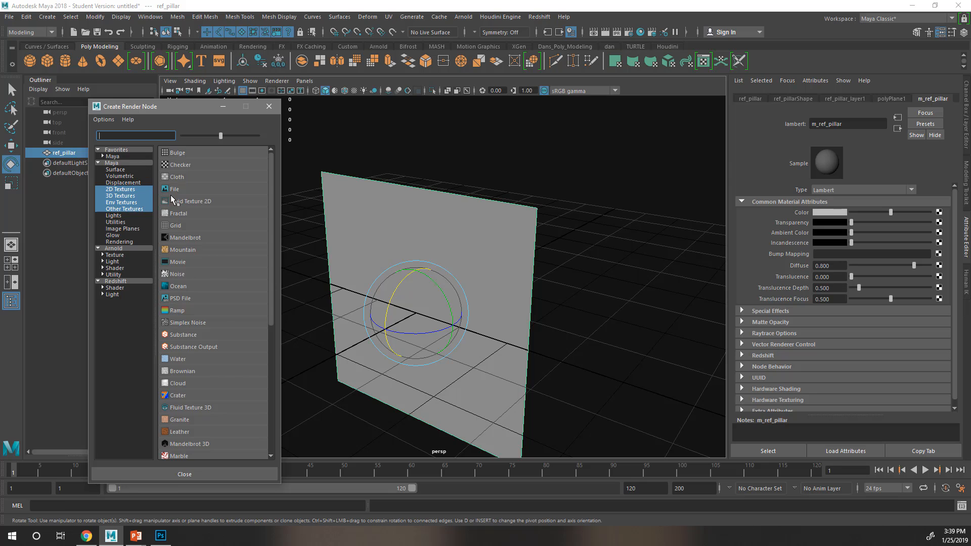
{"action": "left_click", "coordinate": [179, 189]}
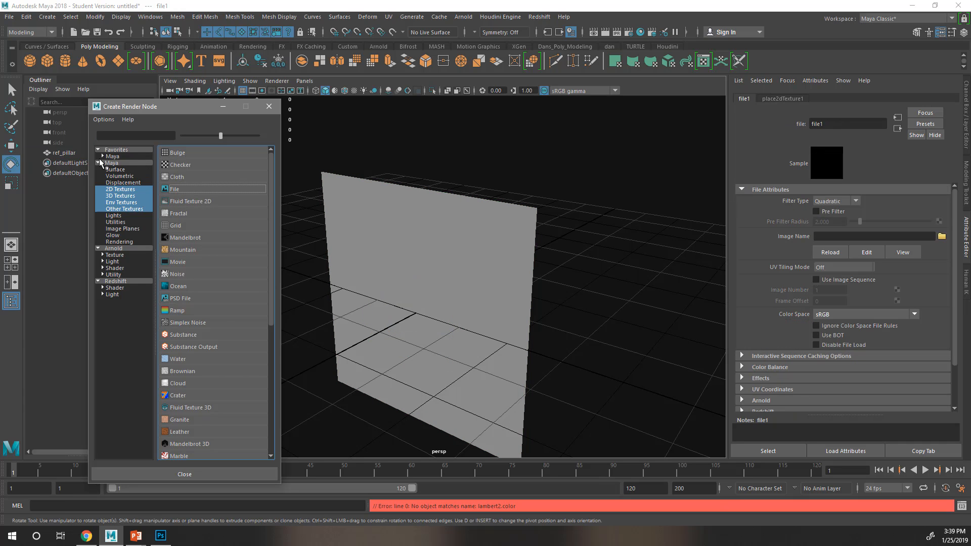
{"action": "left_click", "coordinate": [197, 190]}
{"action": "left_click", "coordinate": [269, 107]}
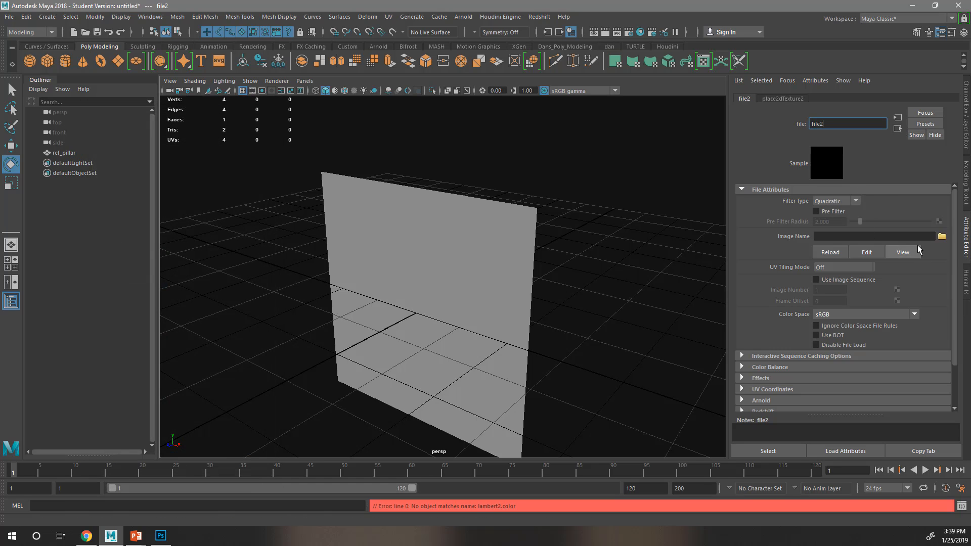
{"action": "key", "text": "e"}
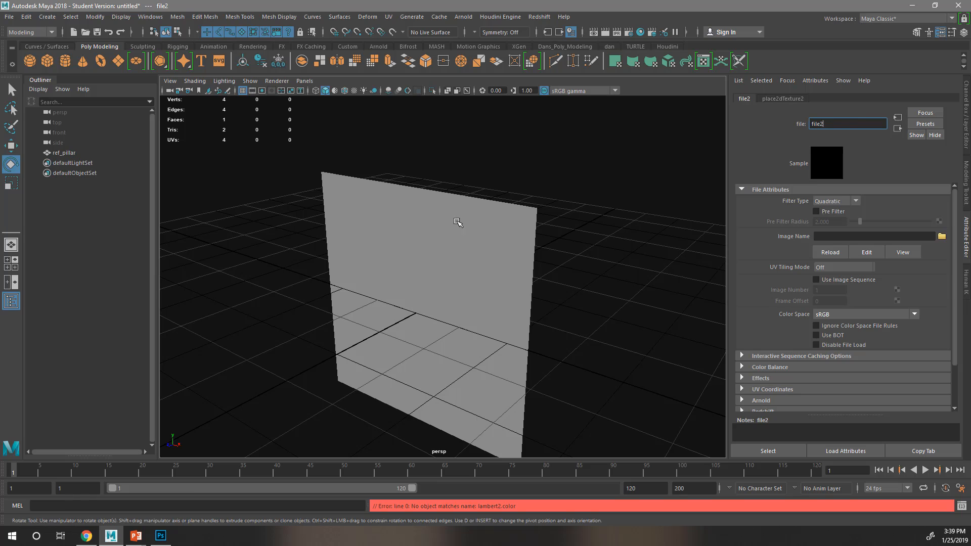
{"action": "left_click", "coordinate": [455, 220]}
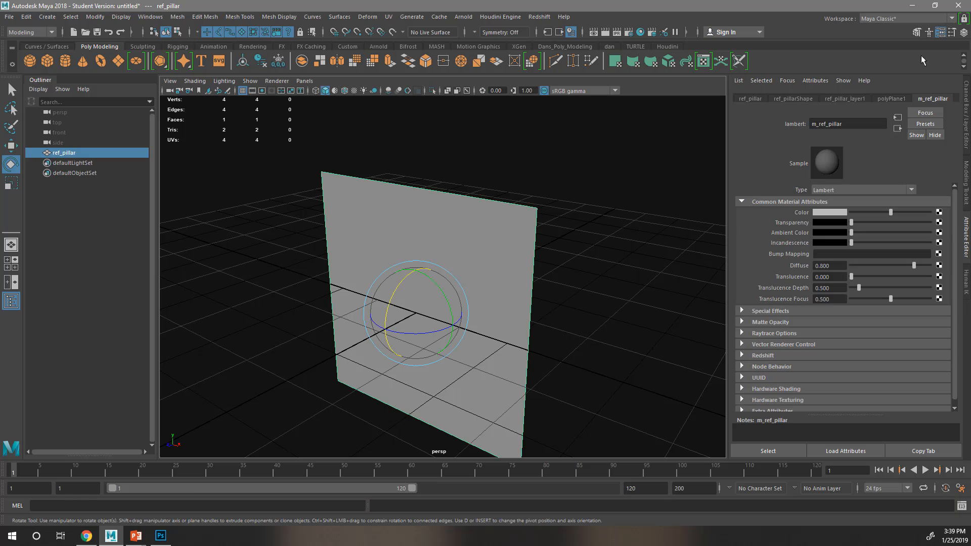
Step: Map a File texture to the Color of m_ref_pillar and start browsing for its image
{"action": "left_click", "coordinate": [939, 213]}
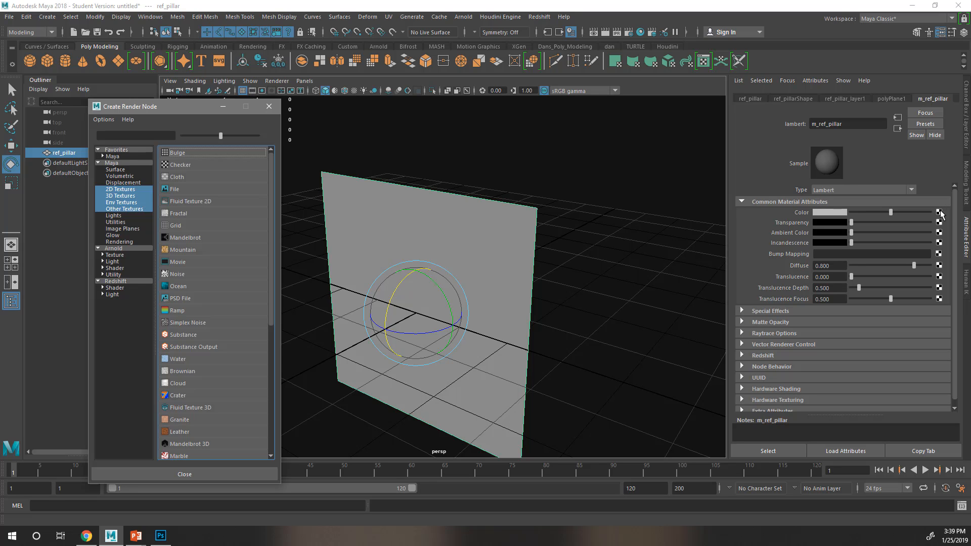
{"action": "left_click", "coordinate": [187, 188]}
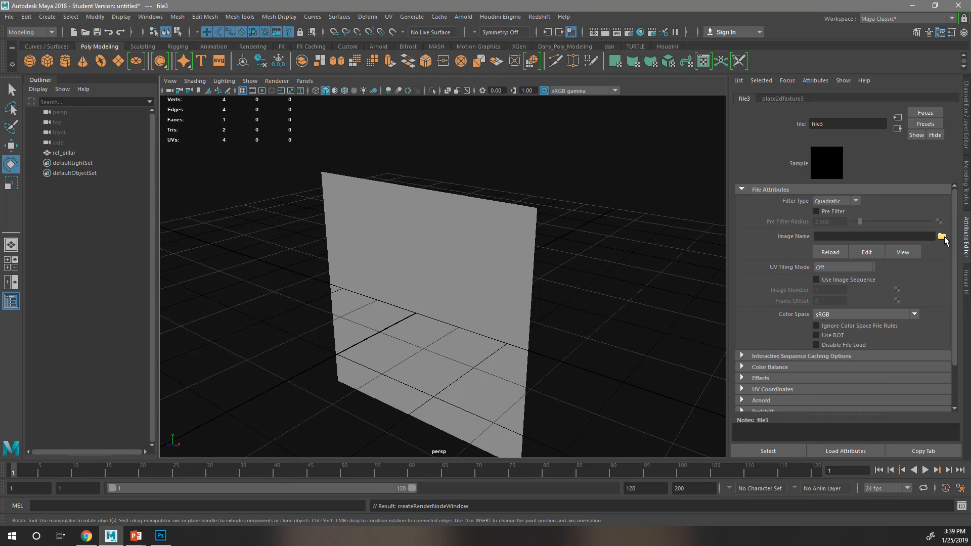
{"action": "left_click", "coordinate": [943, 237]}
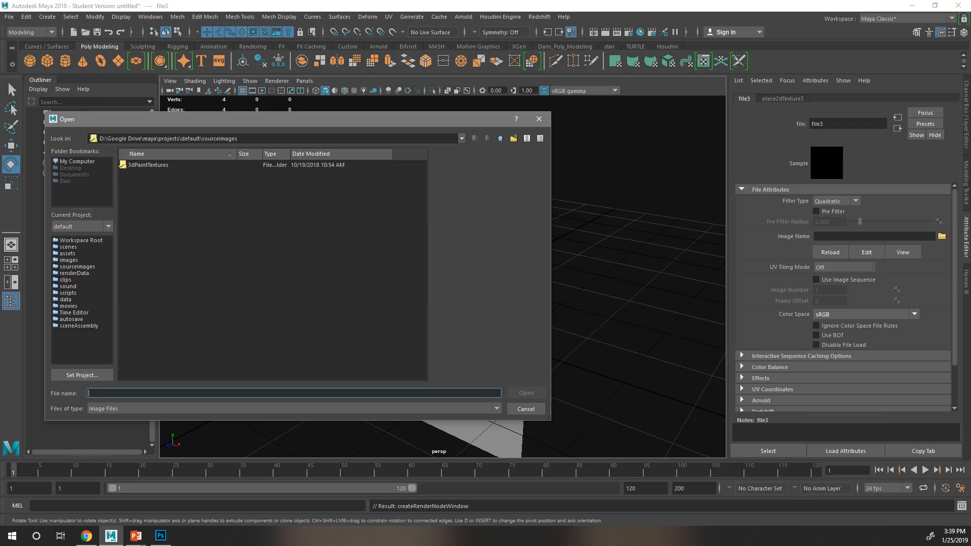
Step: Switch to Photoshop, copy the textures folder path of ref_pillar.jpg from the save dialog, and return to Maya
{"action": "left_click", "coordinate": [160, 536]}
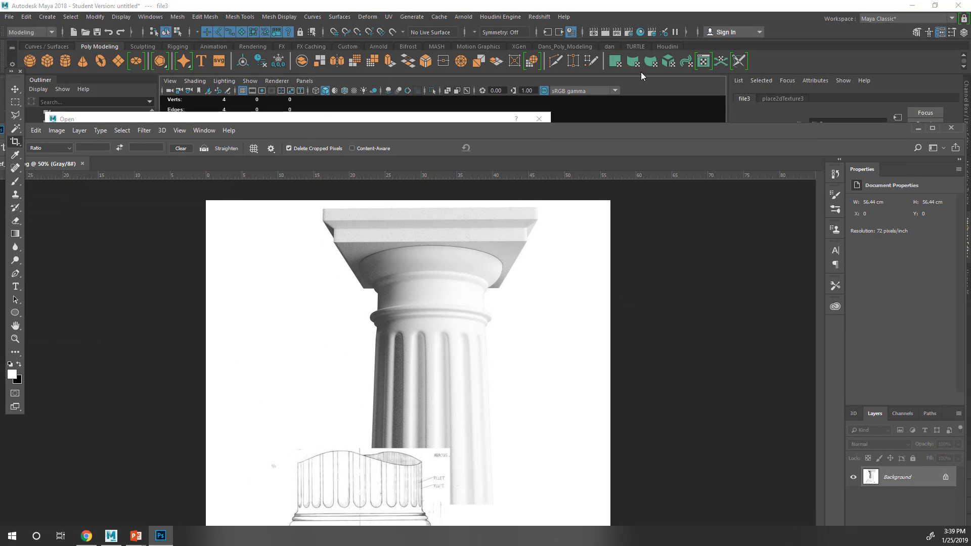
{"action": "left_click_drag", "start_coordinate": [616, 133], "coordinate": [556, 65]}
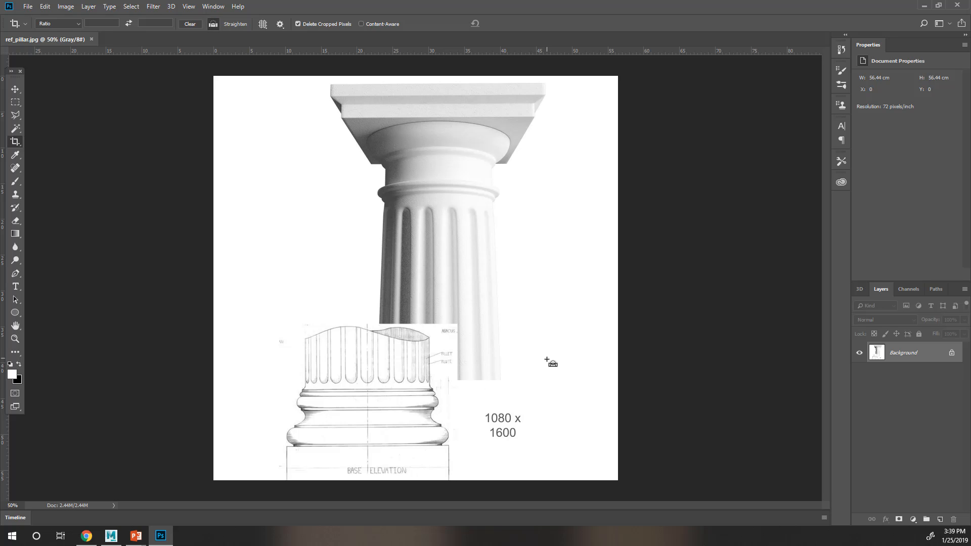
{"action": "key", "text": "ctrl+shift+s"}
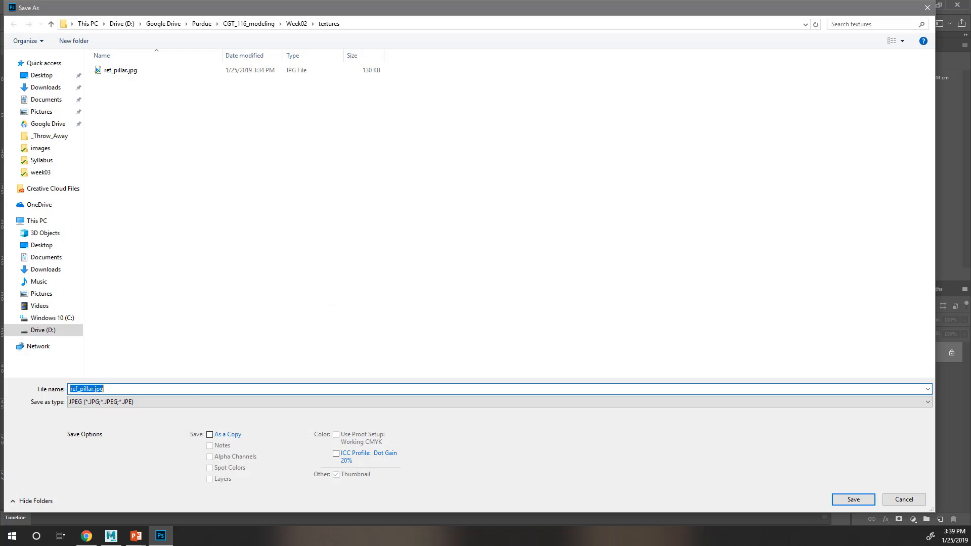
{"action": "left_click", "coordinate": [351, 29]}
{"action": "key", "text": "ctrl+c"}
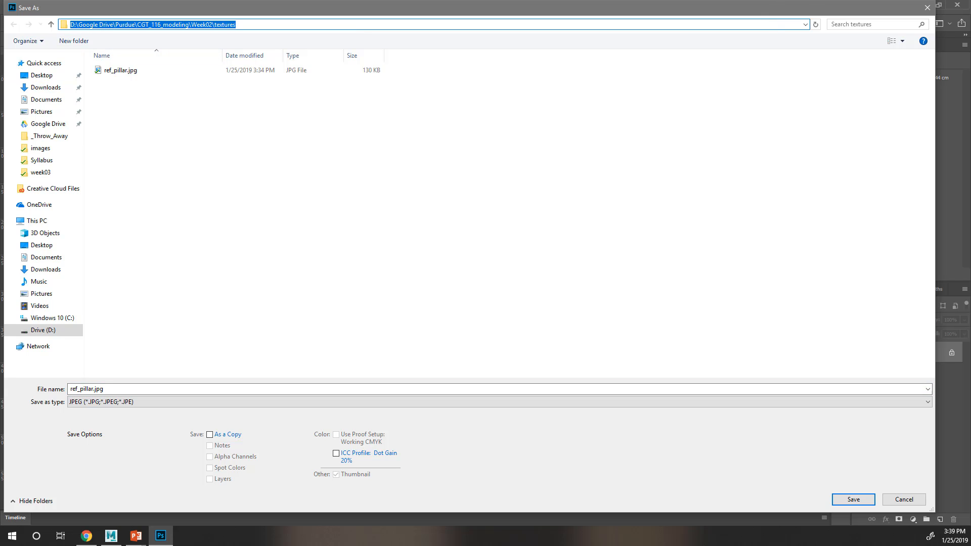
{"action": "left_click", "coordinate": [925, 8]}
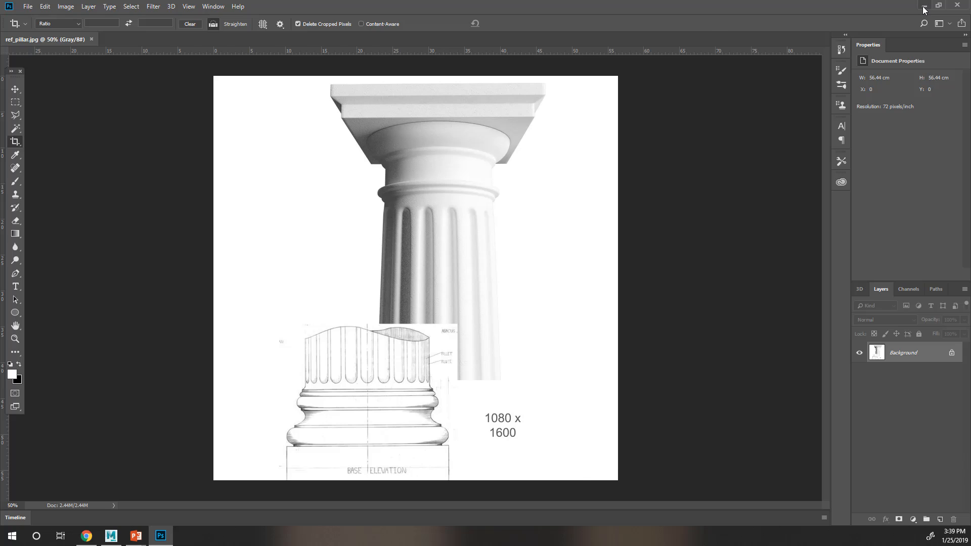
{"action": "left_click", "coordinate": [924, 7]}
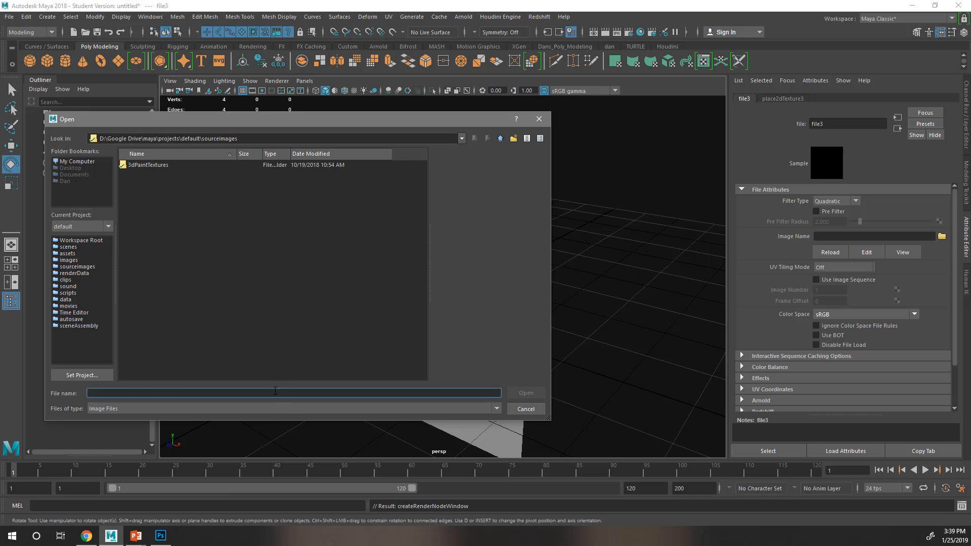
Step: Load ref_pillar.jpg from the copied Week02\textures folder path as the File texture's image
{"action": "key", "text": "ctrl+v"}
{"action": "left_click", "coordinate": [524, 394]}
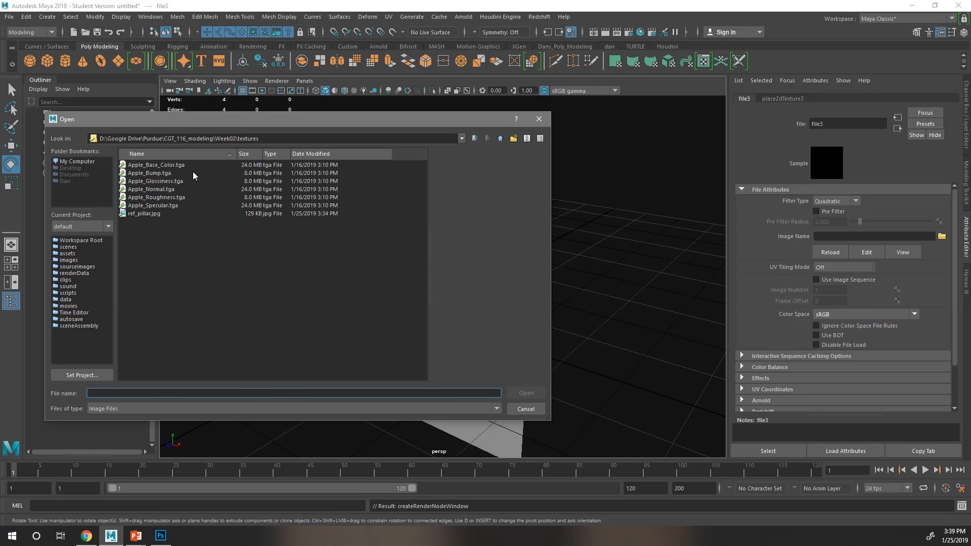
{"action": "left_click", "coordinate": [142, 214]}
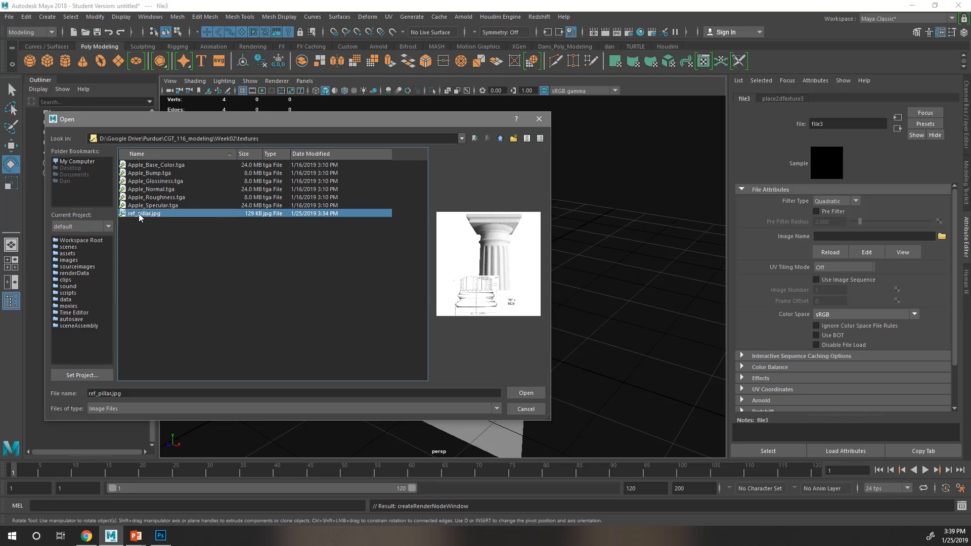
{"action": "left_click", "coordinate": [526, 394]}
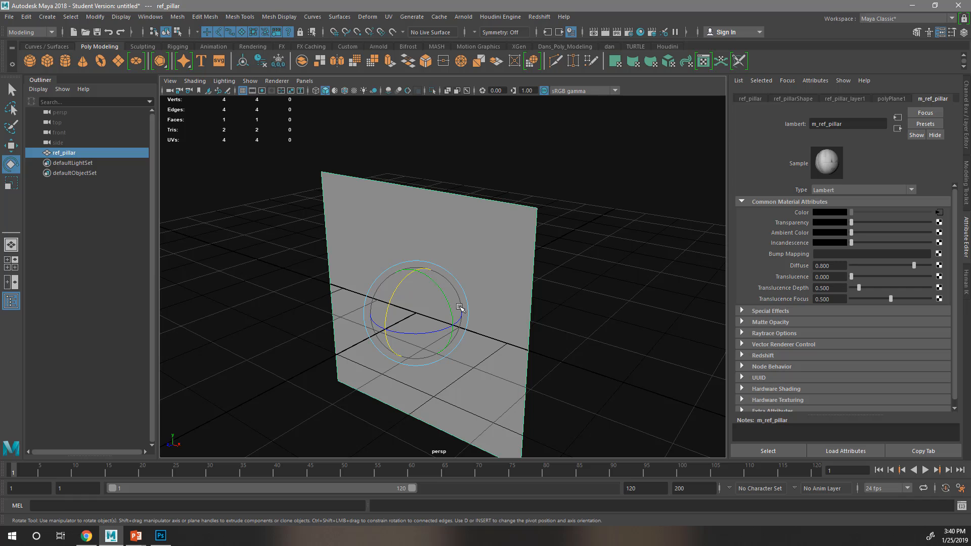
Step: Turn on textured display in the perspective and front views to show the pillar image on the plane
{"action": "key", "text": "6"}
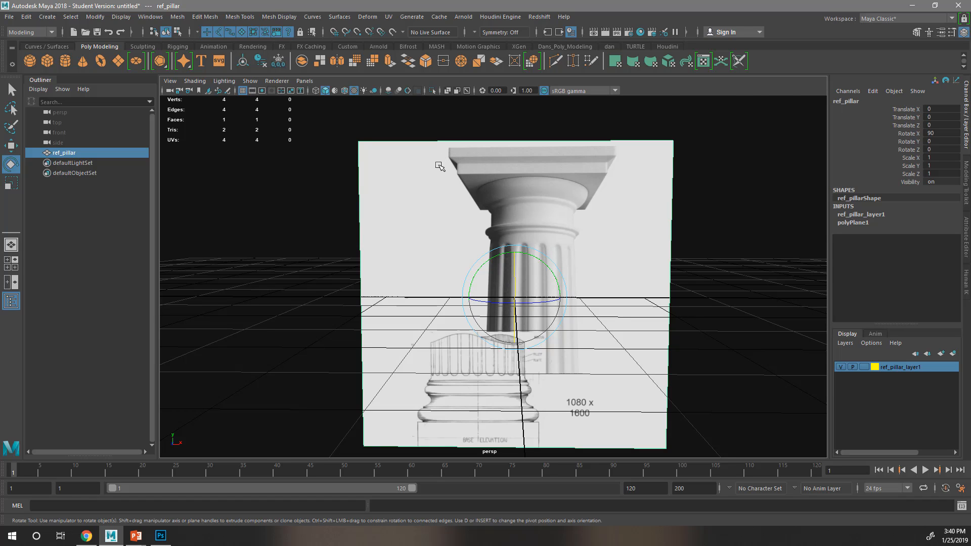
{"action": "key", "text": "space"}
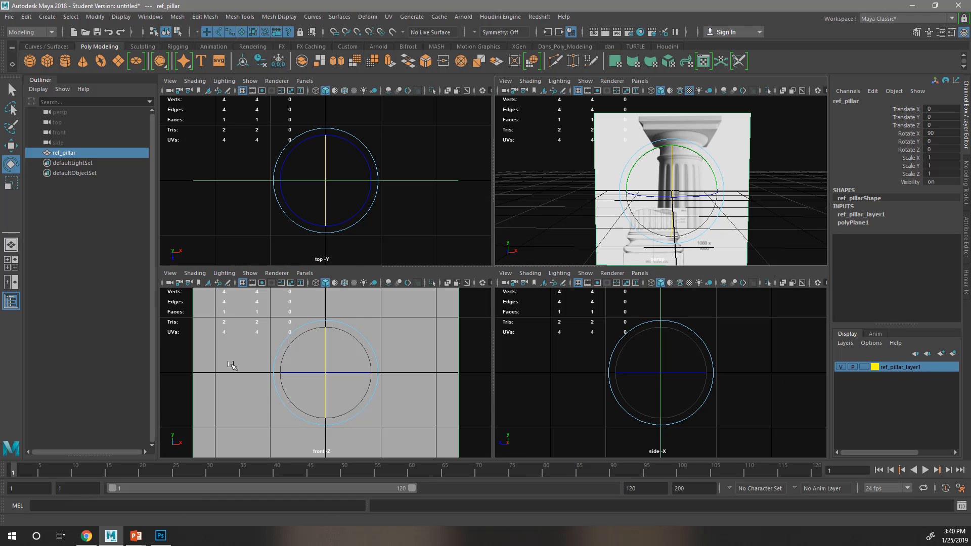
{"action": "key", "text": "space"}
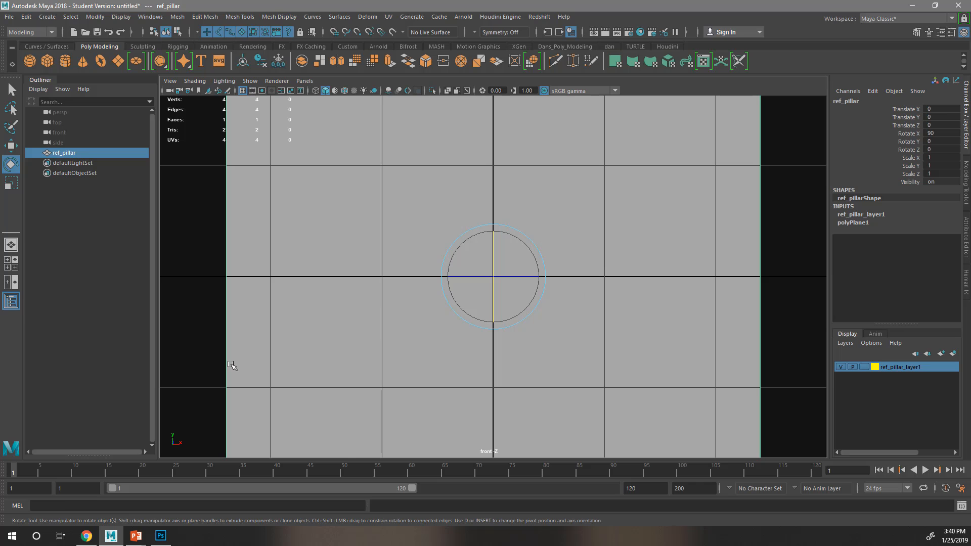
{"action": "key", "text": "6"}
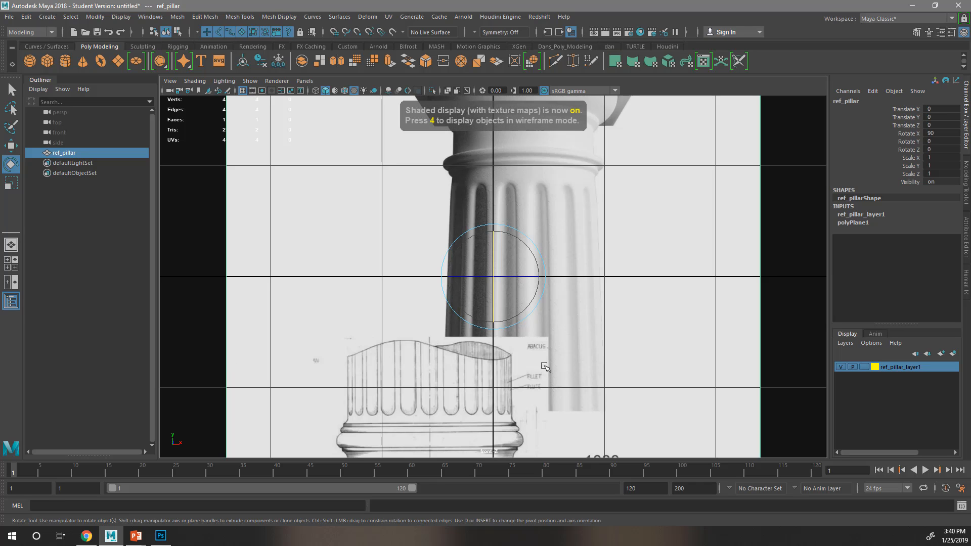
Step: Move the ref_pillar plane to about X 2.841, Y 9.976, aligning the base drawing's centre line and plinth top with the grid axes
{"action": "key", "text": "w"}
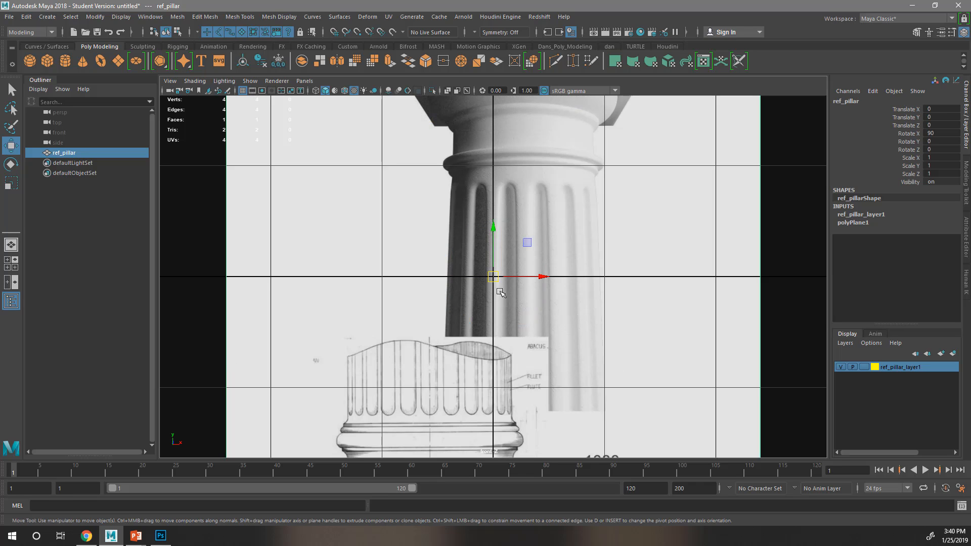
{"action": "left_click_drag", "start_coordinate": [494, 271], "coordinate": [560, 90]}
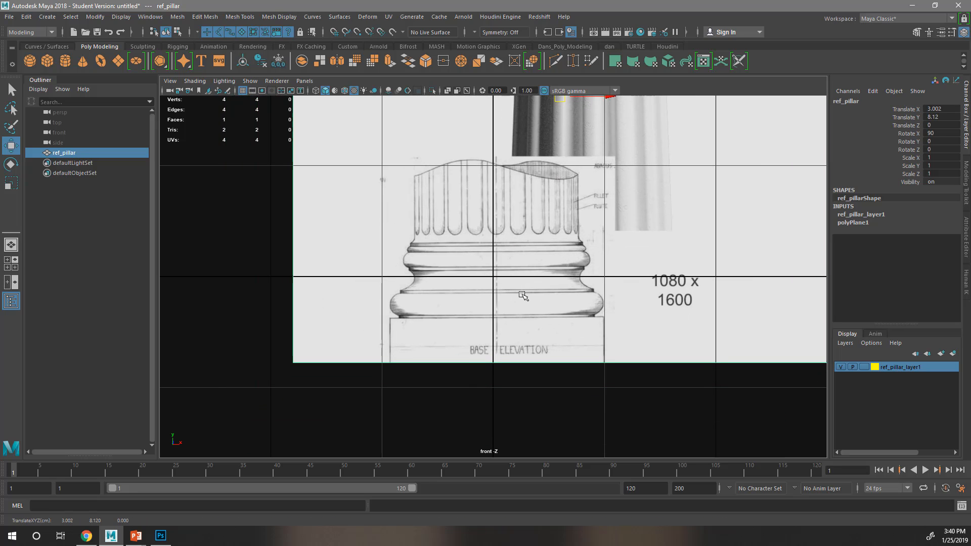
{"action": "scroll", "coordinate": [520, 327], "scroll_direction": "up", "scroll_amount": 4}
{"action": "scroll", "coordinate": [553, 282], "scroll_direction": "down", "scroll_amount": 5}
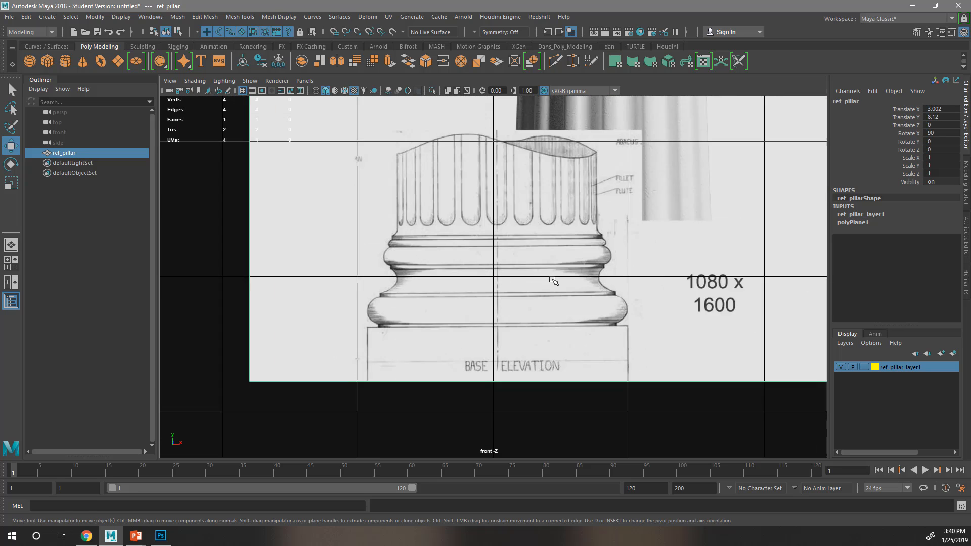
{"action": "scroll", "coordinate": [536, 254], "scroll_direction": "up", "scroll_amount": 5}
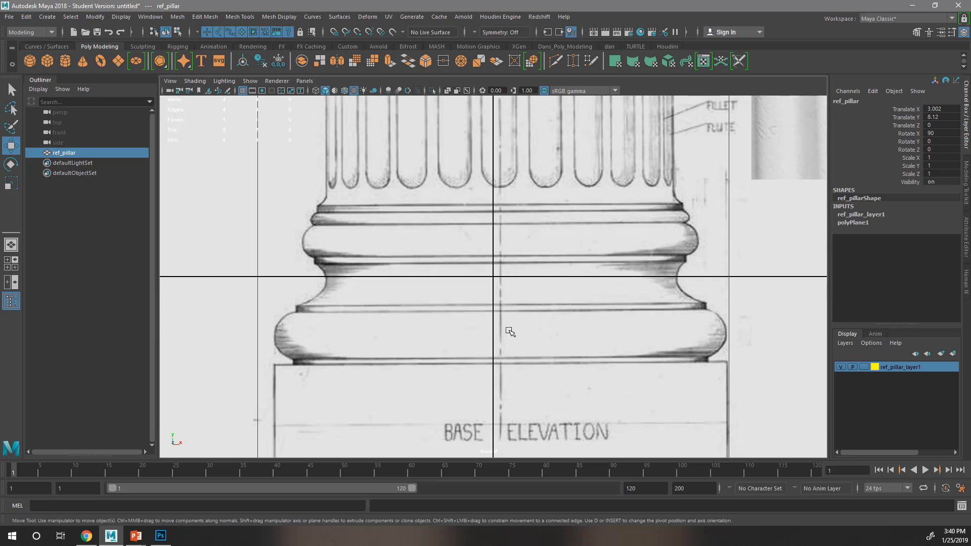
{"action": "left_click_drag", "start_coordinate": [520, 414], "coordinate": [512, 325]}
{"action": "scroll", "coordinate": [515, 318], "scroll_direction": "down", "scroll_amount": 4}
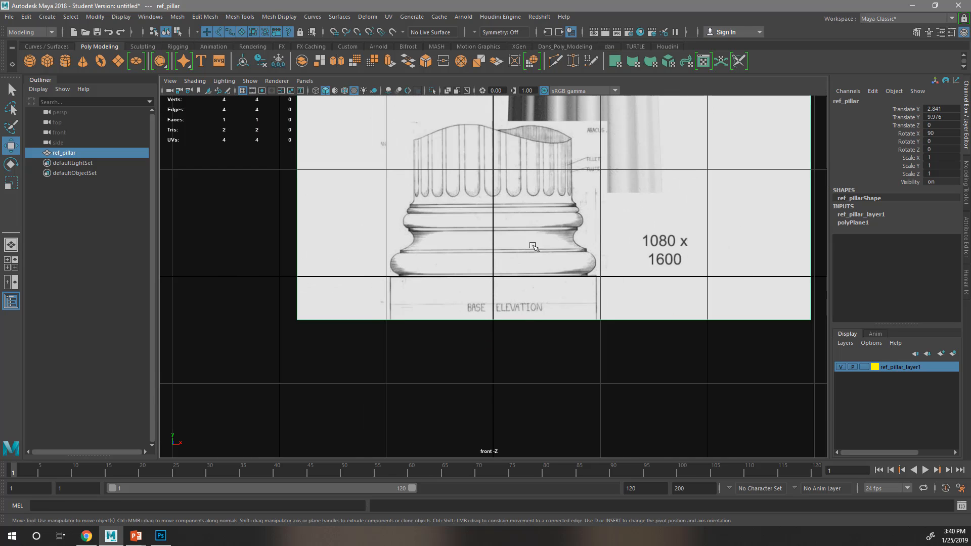
Step: Try to shift the plane sideways from the base's centre line in the front view, and undo the move
{"action": "middle_click_drag", "start_coordinate": [583, 229], "coordinate": [581, 413], "text": "alt"}
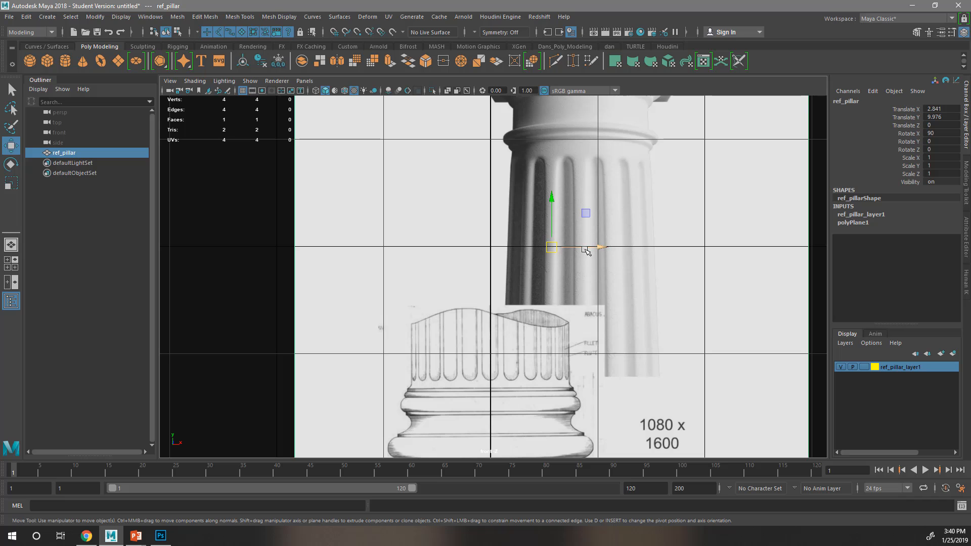
{"action": "left_click_drag", "start_coordinate": [585, 247], "coordinate": [587, 246]}
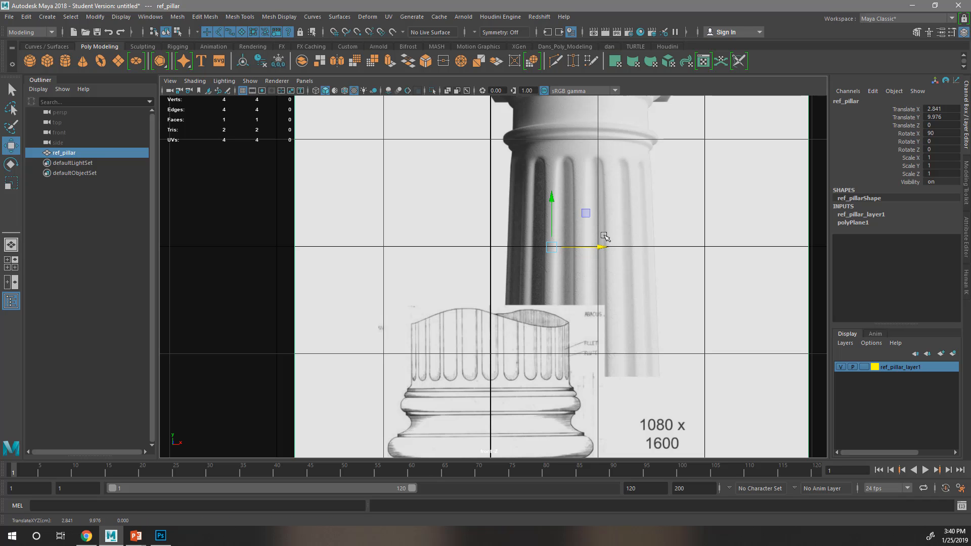
{"action": "middle_click_drag", "start_coordinate": [525, 386], "coordinate": [527, 202], "text": "alt"}
{"action": "right_click_drag", "start_coordinate": [472, 234], "coordinate": [526, 258], "text": "alt"}
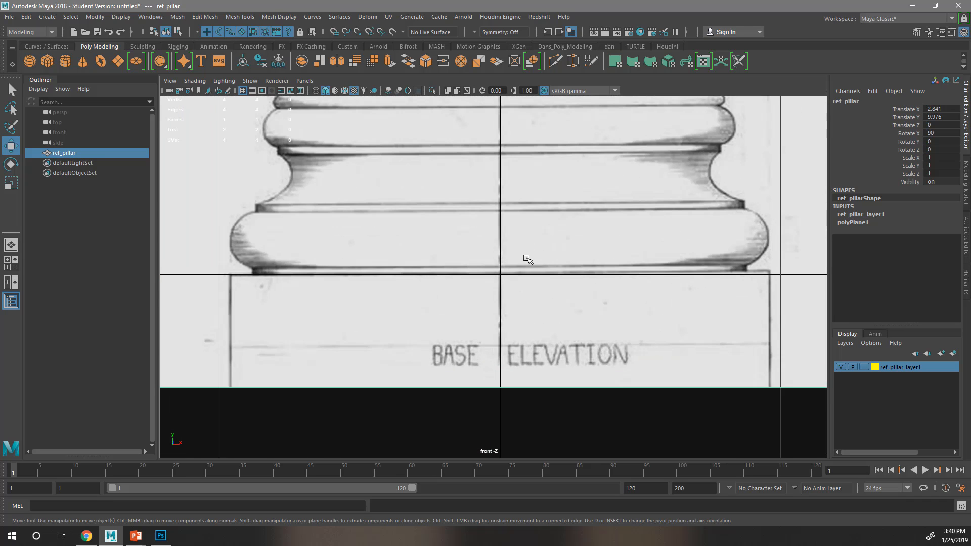
{"action": "middle_click_drag", "start_coordinate": [539, 254], "coordinate": [507, 314]}
{"action": "key", "text": "ctrl+z"}
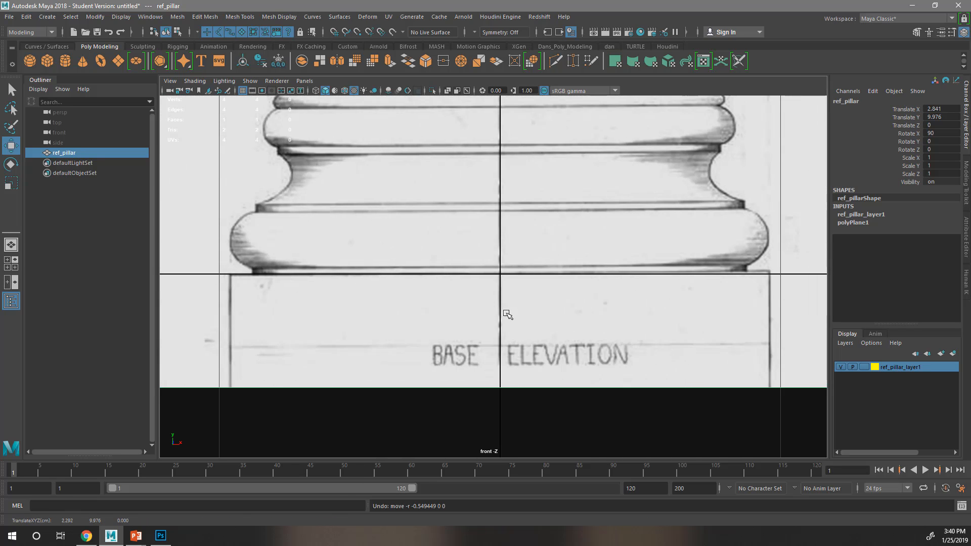
Step: Try another free move of the plane, undo it, and check the base drawing's alignment with the grid axes
{"action": "scroll", "coordinate": [519, 289], "scroll_direction": "down", "scroll_amount": 4}
{"action": "scroll", "coordinate": [519, 289], "scroll_direction": "down", "scroll_amount": 1}
{"action": "mouse_move", "coordinate": [533, 187]}
{"action": "middle_mouse_down", "text": "alt"}
{"action": "mouse_move", "coordinate": [527, 349]}
{"action": "mouse_move", "coordinate": [546, 192]}
{"action": "middle_mouse_up", "text": "alt"}
{"action": "left_click", "coordinate": [556, 204]}
{"action": "middle_click_drag", "start_coordinate": [529, 273], "coordinate": [467, 333]}
{"action": "key", "text": "ctrl+z"}
{"action": "middle_click_drag", "start_coordinate": [552, 232], "coordinate": [570, 346], "text": "alt"}
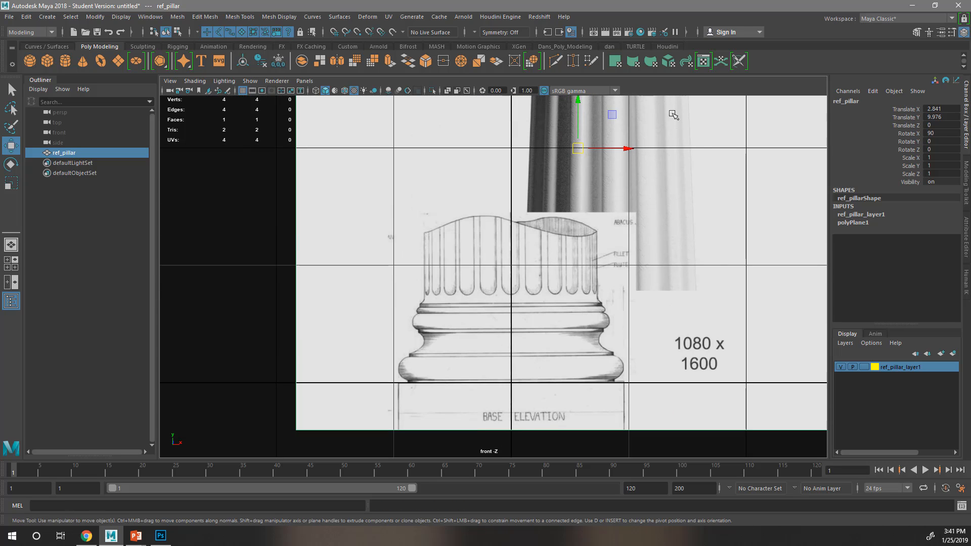
{"action": "scroll", "coordinate": [537, 288], "scroll_direction": "up", "scroll_amount": 3}
{"action": "middle_click_drag", "start_coordinate": [546, 392], "coordinate": [484, 194], "text": "alt"}
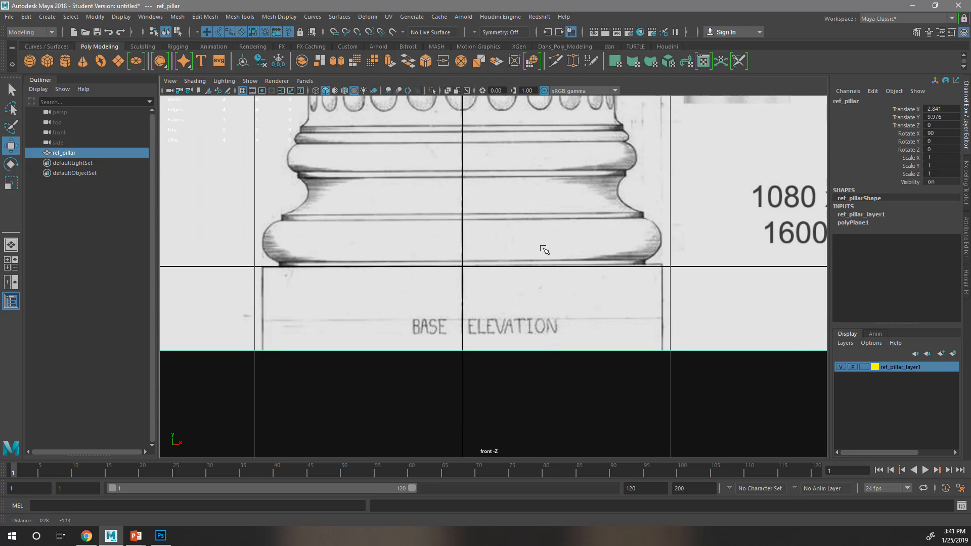
{"action": "scroll", "coordinate": [539, 259], "scroll_direction": "up", "scroll_amount": 2}
{"action": "middle_click_drag", "start_coordinate": [486, 263], "coordinate": [533, 317], "text": "alt"}
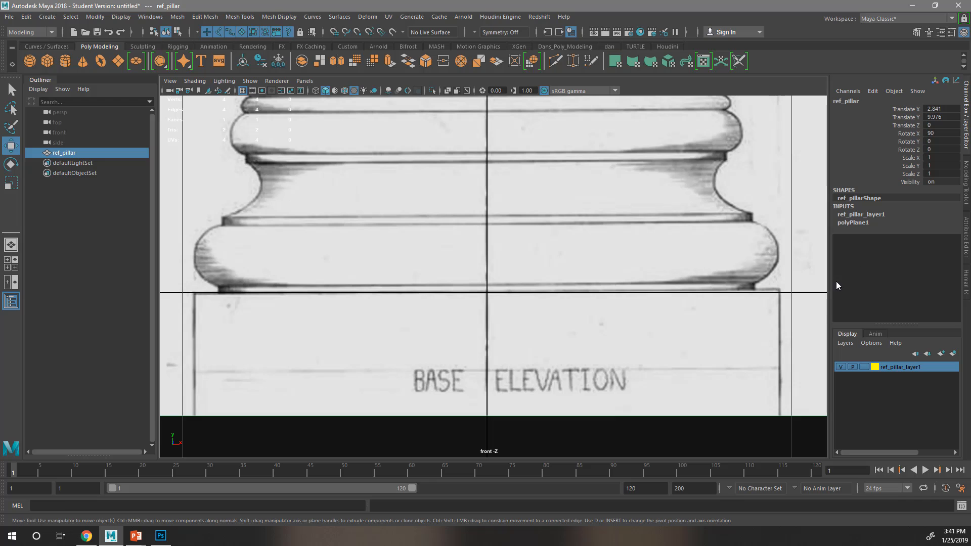
Step: Set ref_pillar_layer1 to Reference display type and hide the grid in the front view
{"action": "left_click", "coordinate": [865, 370]}
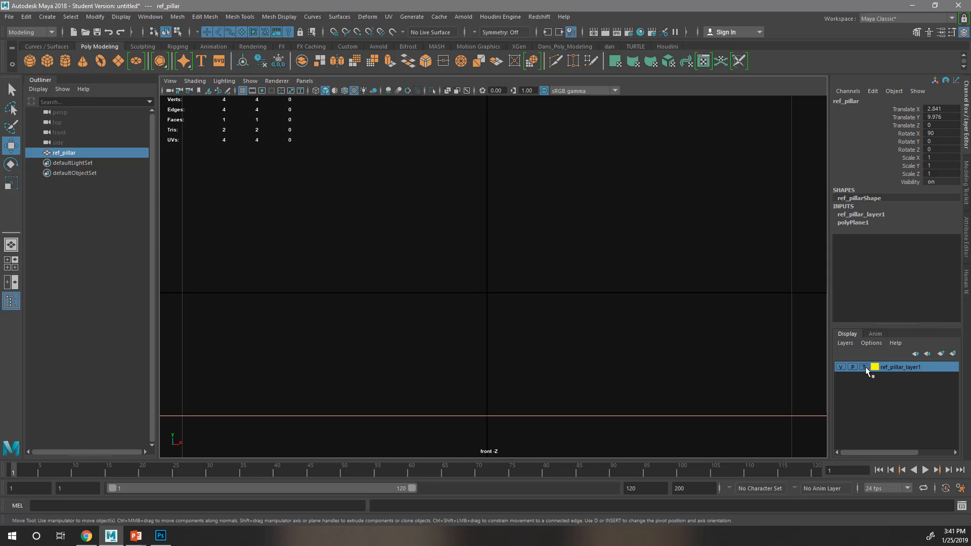
{"action": "left_click", "coordinate": [865, 367]}
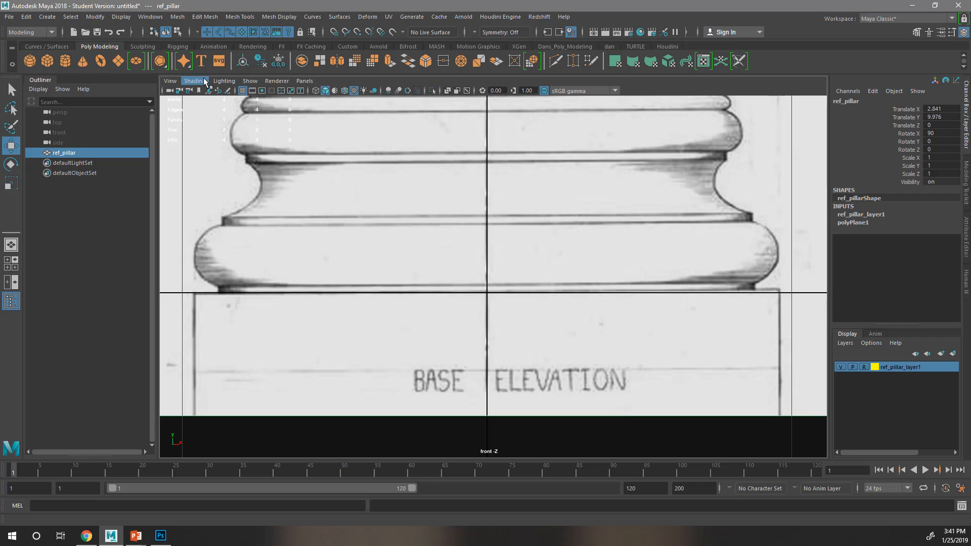
{"action": "left_click", "coordinate": [243, 90]}
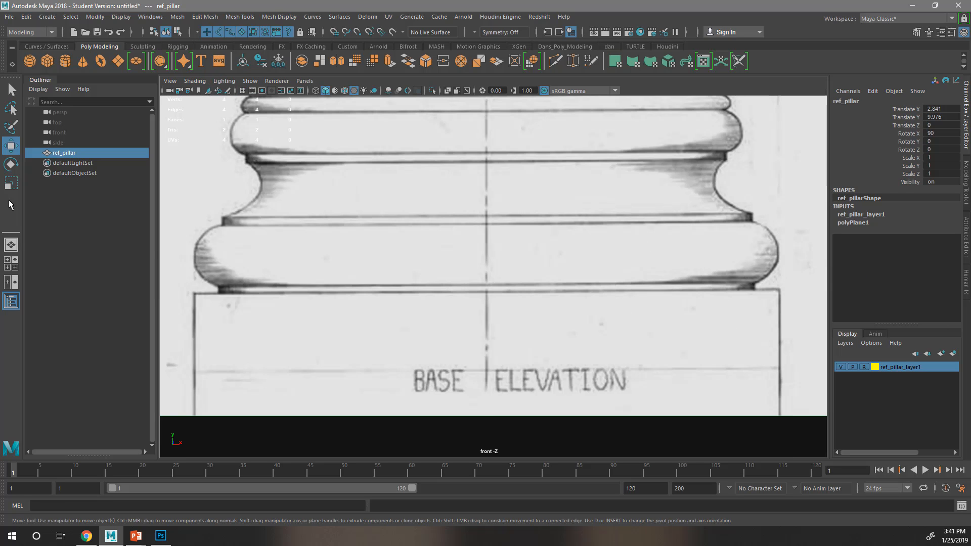
Step: Start a Bezier curve at the plinth's top edge, tracing the lowest fillet and placing a smooth point at the lower torus's widest part
{"action": "left_click", "coordinate": [37, 47]}
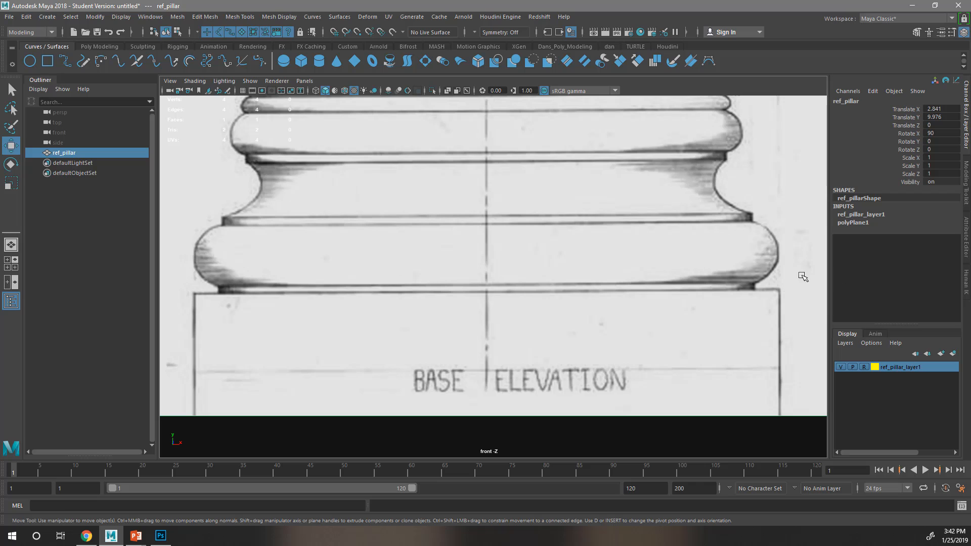
{"action": "left_click", "coordinate": [262, 61]}
{"action": "scroll", "coordinate": [769, 321], "scroll_direction": "up", "scroll_amount": 4}
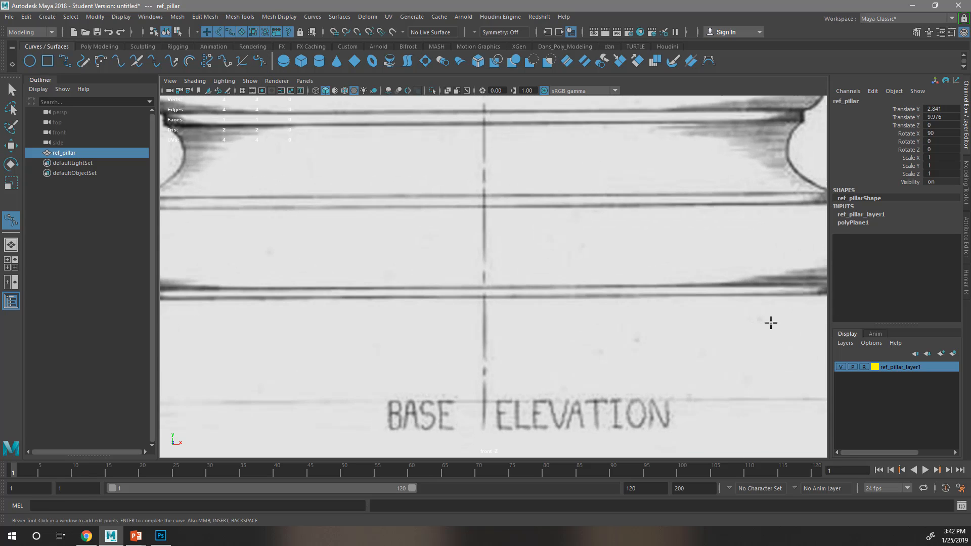
{"action": "scroll", "coordinate": [493, 381], "scroll_direction": "up", "scroll_amount": 5}
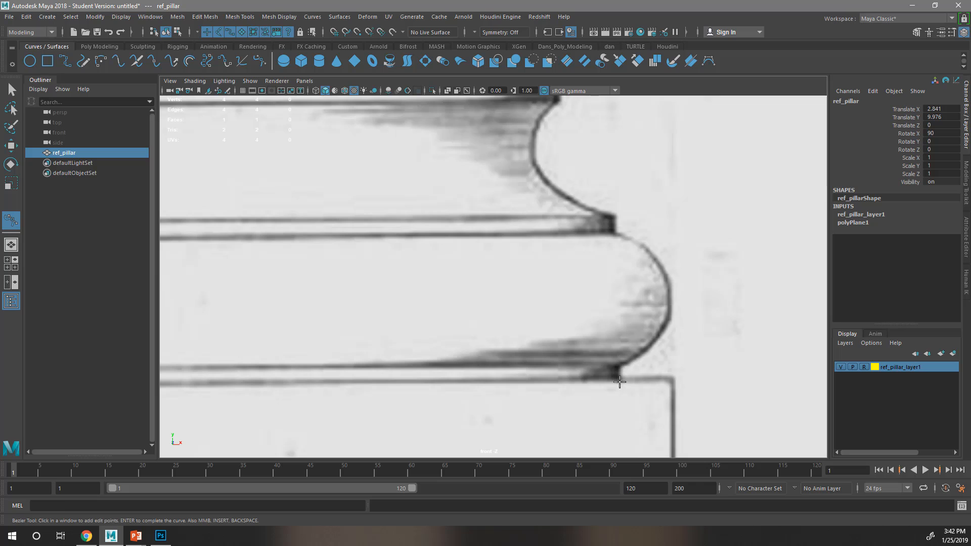
{"action": "left_click", "coordinate": [620, 382]}
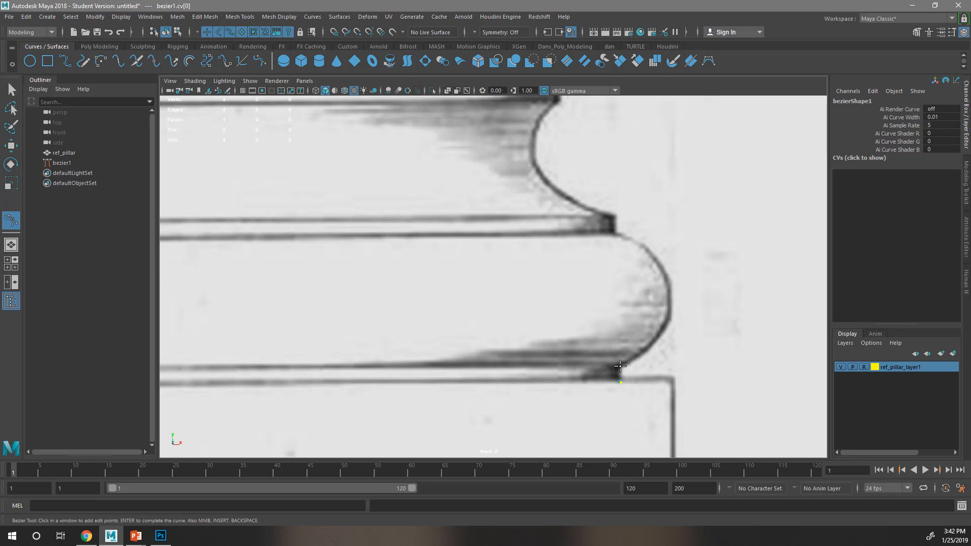
{"action": "left_click", "coordinate": [620, 366]}
{"action": "left_click_drag", "start_coordinate": [672, 302], "coordinate": [674, 253]}
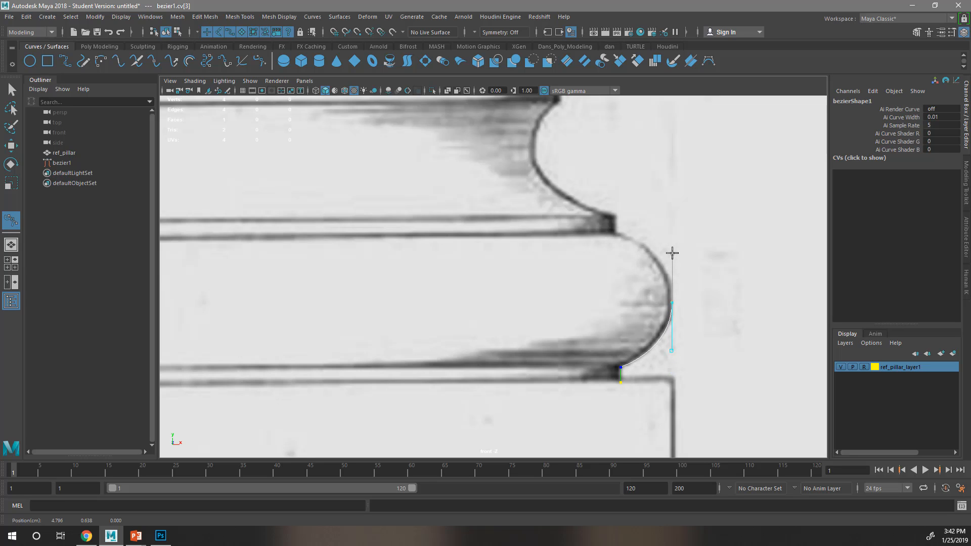
{"action": "left_click_drag", "start_coordinate": [672, 253], "coordinate": [672, 254]}
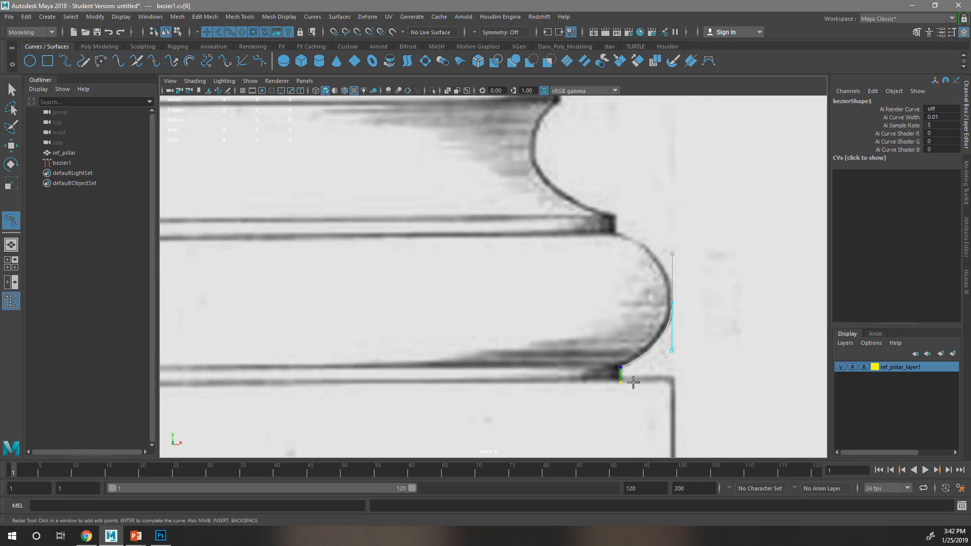
Step: Continue the Bezier curve over the lower torus, up the middle fillet, around the concave scotia and up the fillet beneath the upper torus
{"action": "left_click", "coordinate": [616, 234]}
{"action": "left_click", "coordinate": [615, 214]}
{"action": "left_click_drag", "start_coordinate": [538, 163], "coordinate": [536, 130]}
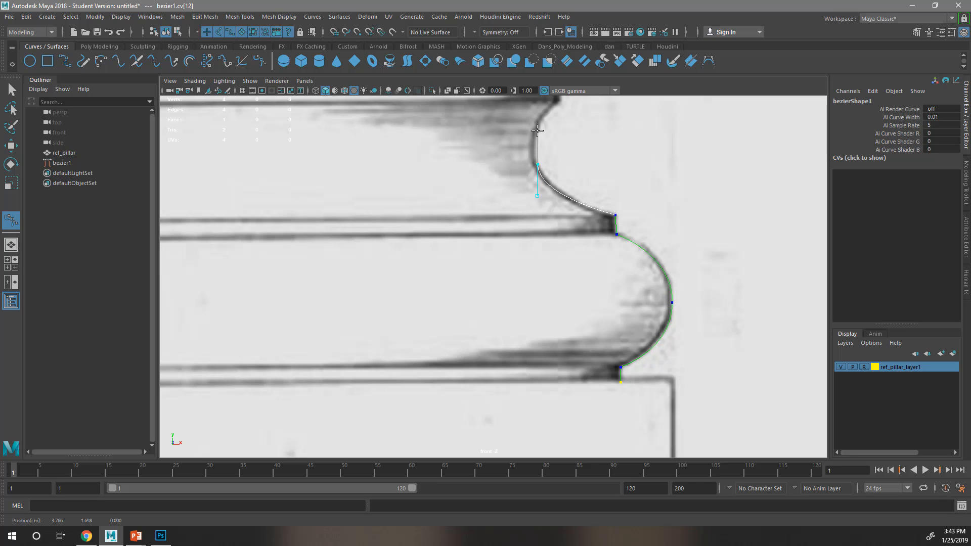
{"action": "middle_click_drag", "start_coordinate": [599, 133], "coordinate": [595, 198], "text": "alt"}
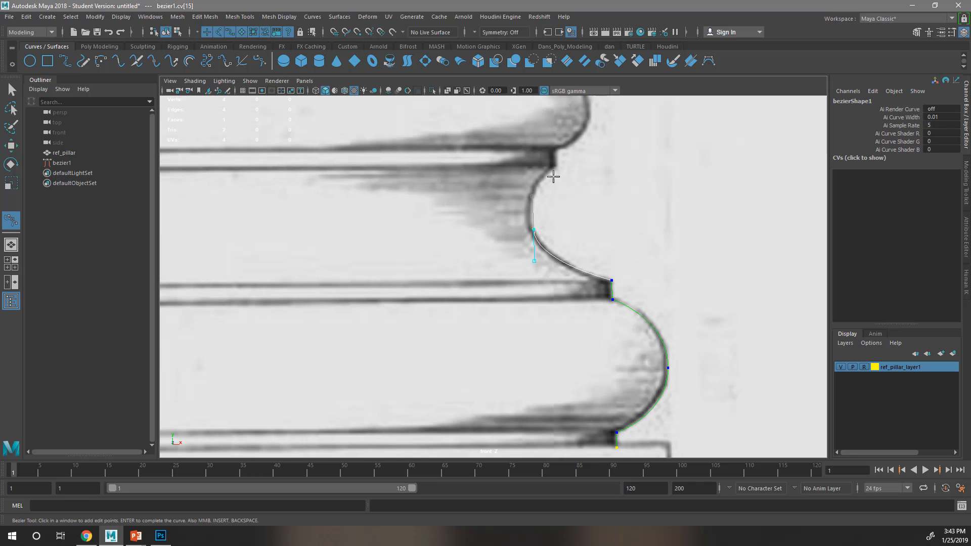
{"action": "left_click_drag", "start_coordinate": [555, 166], "coordinate": [560, 148]}
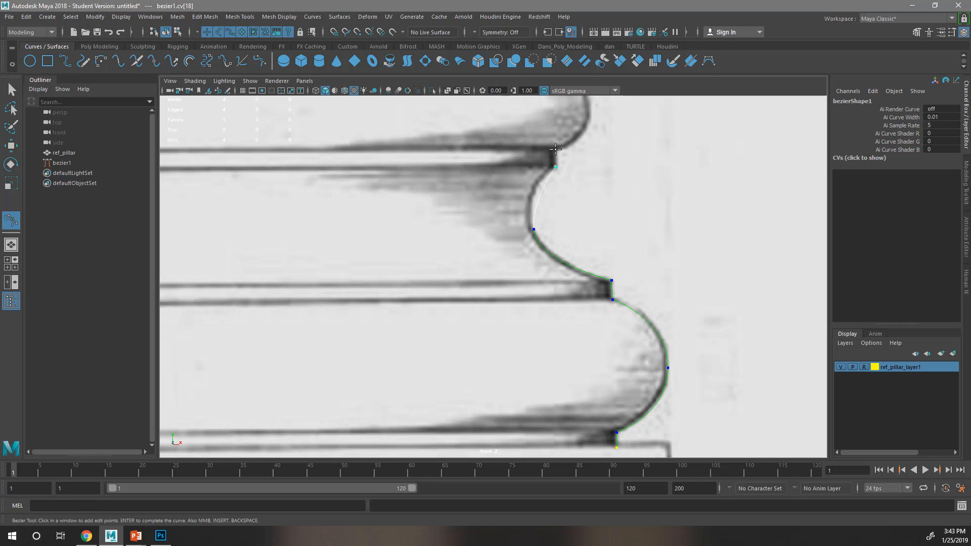
{"action": "left_click", "coordinate": [556, 149]}
Step: Trace the upper torus with a smooth point at its widest part and continue the curve around the small bead above it
{"action": "middle_click_drag", "start_coordinate": [571, 211], "coordinate": [560, 287], "text": "alt"}
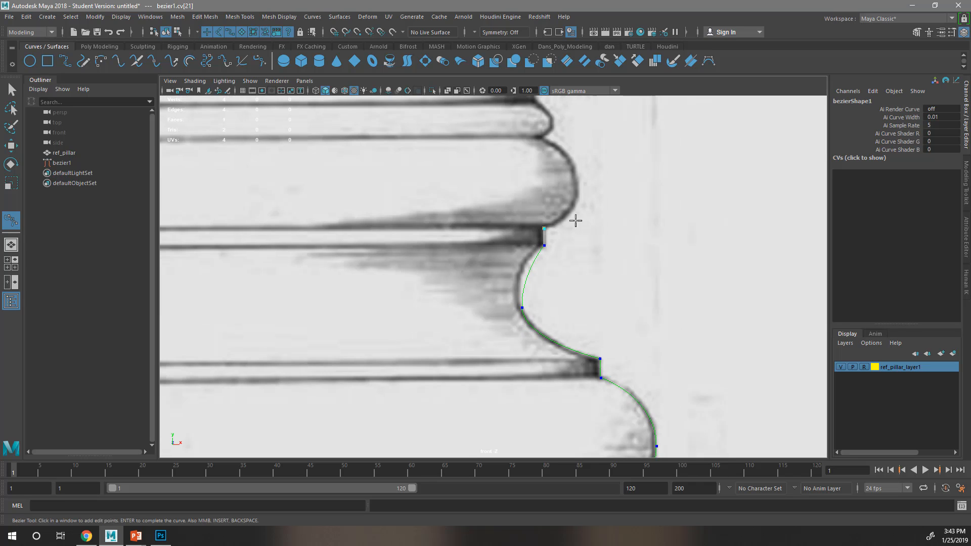
{"action": "left_click_drag", "start_coordinate": [579, 187], "coordinate": [579, 152]}
{"action": "middle_click_drag", "start_coordinate": [541, 136], "coordinate": [548, 217], "text": "alt"}
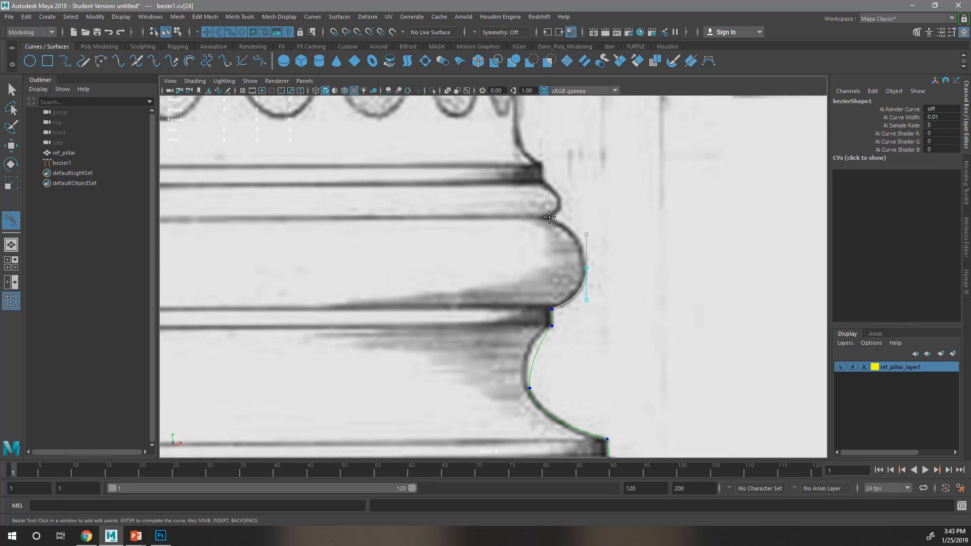
{"action": "left_click", "coordinate": [546, 218]}
{"action": "left_click", "coordinate": [561, 204]}
{"action": "left_click", "coordinate": [542, 181]}
Step: Trace the top fillet and the flare into the shaft, end the curve partway up the shaft's edge and leave the Bezier tool
{"action": "middle_click_drag", "start_coordinate": [541, 169], "coordinate": [529, 260], "text": "alt"}
{"action": "left_click", "coordinate": [528, 254]}
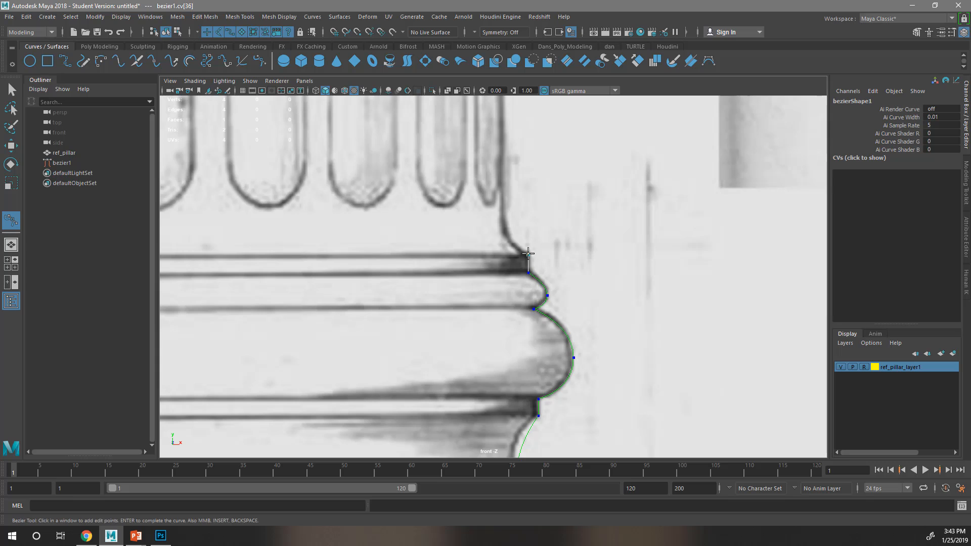
{"action": "middle_click_drag", "start_coordinate": [510, 226], "coordinate": [521, 310], "text": "alt"}
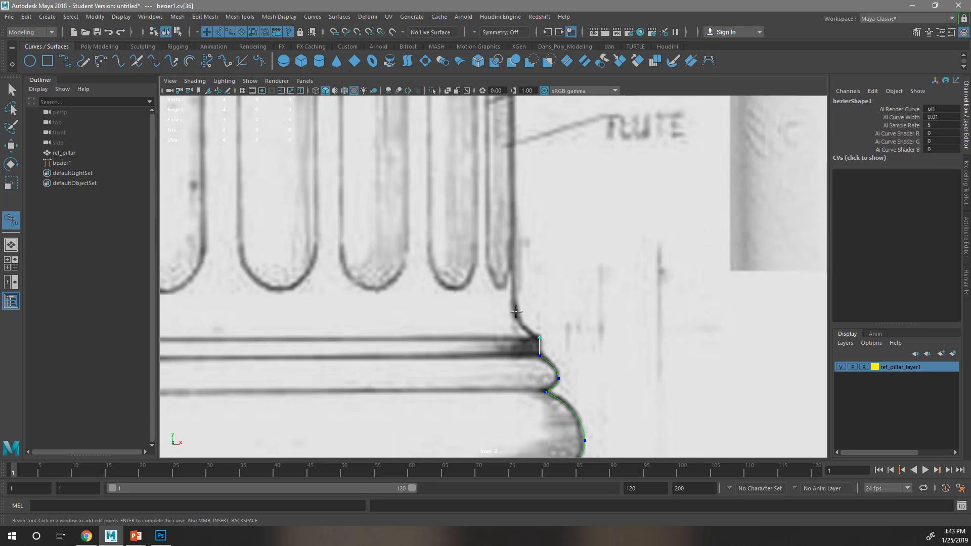
{"action": "left_click_drag", "start_coordinate": [516, 312], "coordinate": [513, 292]}
{"action": "middle_click_drag", "start_coordinate": [513, 182], "coordinate": [512, 256], "text": "alt"}
{"action": "left_click", "coordinate": [512, 249]}
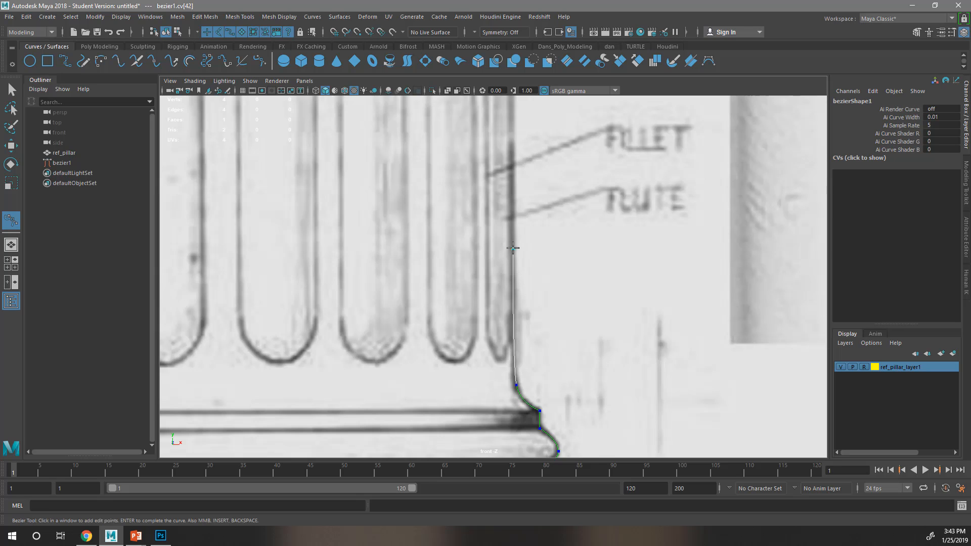
{"action": "middle_click_drag", "start_coordinate": [531, 326], "coordinate": [515, 241], "text": "alt"}
{"action": "scroll", "coordinate": [515, 241], "scroll_direction": "down", "scroll_amount": 6}
{"action": "middle_click_drag", "start_coordinate": [564, 402], "coordinate": [551, 279], "text": "alt"}
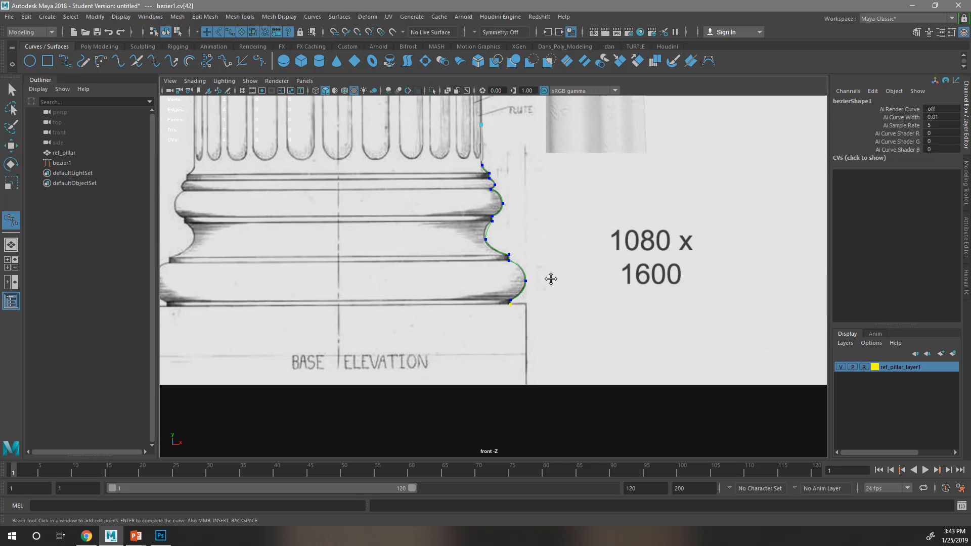
{"action": "key", "text": "q"}
Step: Show the curve's control vertices and scale the middle fillet's two points flat in X so they align vertically
{"action": "scroll", "coordinate": [543, 268], "scroll_direction": "up", "scroll_amount": 3}
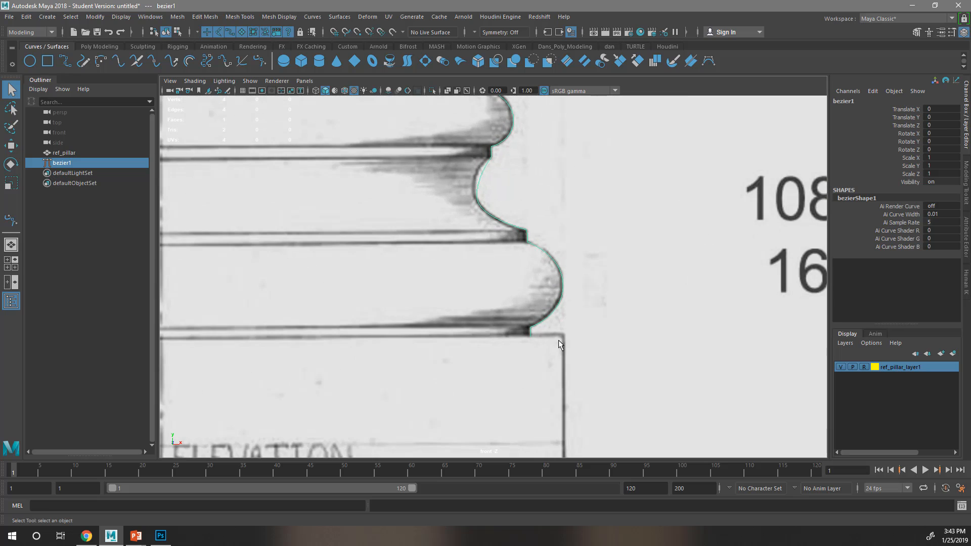
{"action": "middle_click_drag", "start_coordinate": [577, 358], "coordinate": [579, 357], "text": "alt"}
{"action": "scroll", "coordinate": [579, 358], "scroll_direction": "down", "scroll_amount": 1}
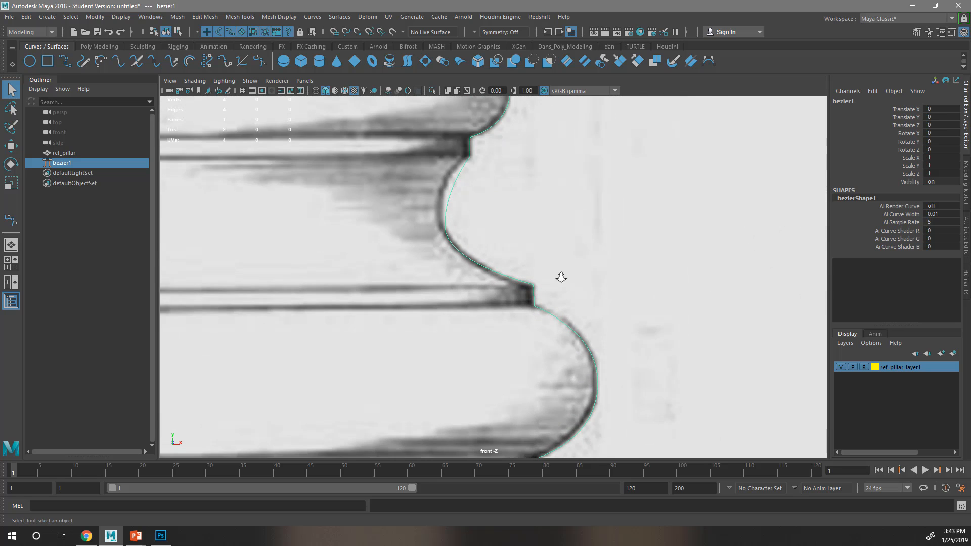
{"action": "scroll", "coordinate": [559, 278], "scroll_direction": "up", "scroll_amount": 3}
{"action": "right_click_drag", "start_coordinate": [591, 275], "coordinate": [533, 276]}
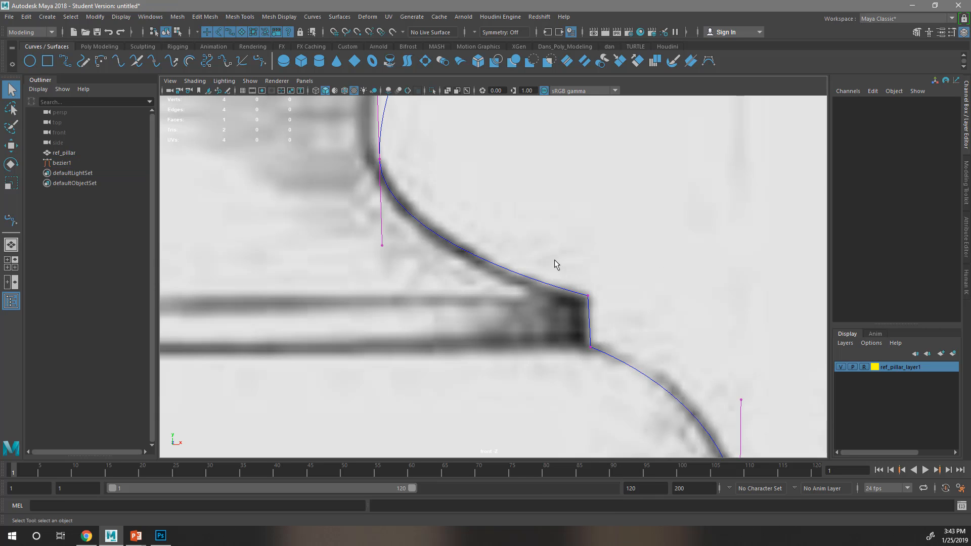
{"action": "right_click_drag", "start_coordinate": [591, 322], "coordinate": [531, 273]}
{"action": "left_click_drag", "start_coordinate": [523, 257], "coordinate": [665, 439]}
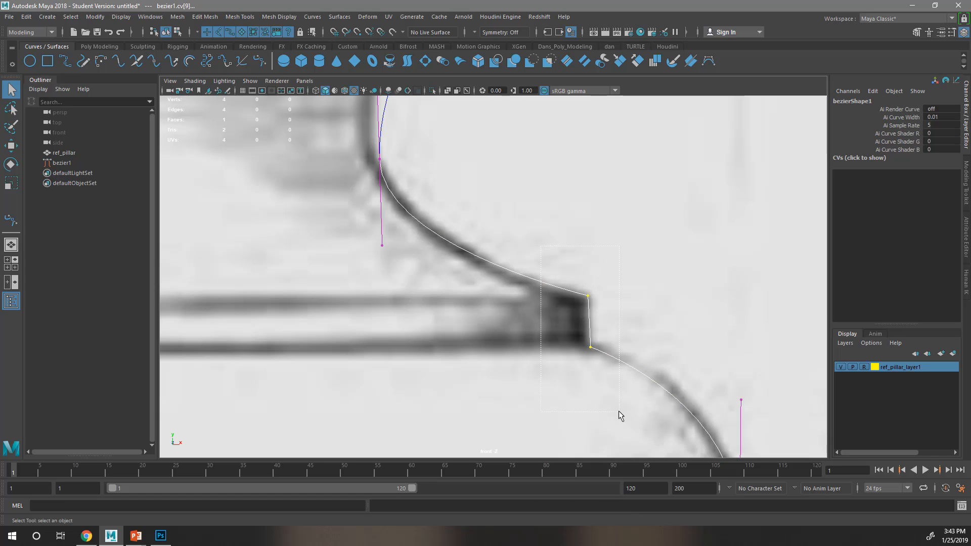
{"action": "key", "text": "r"}
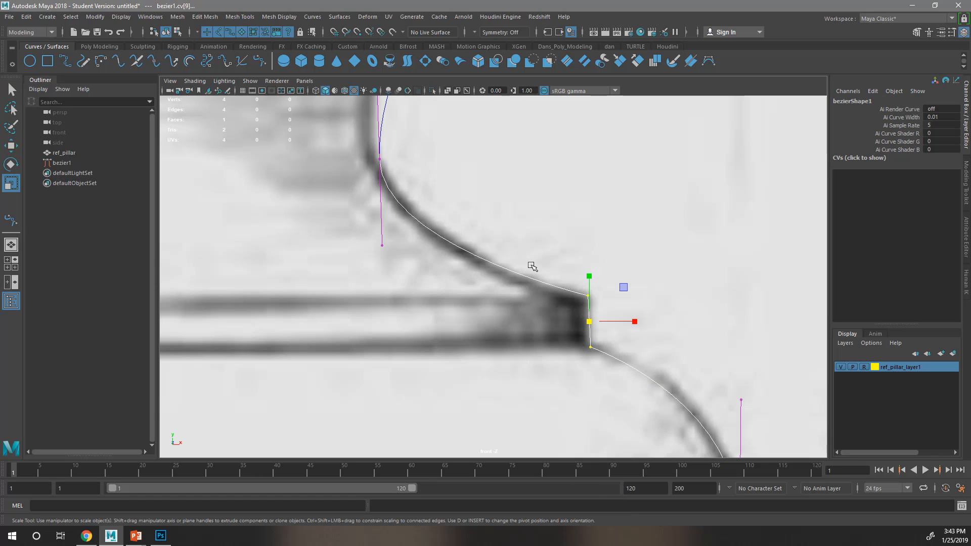
{"action": "left_click_drag", "start_coordinate": [638, 322], "coordinate": [595, 325]}
Step: Raise the scotia point's upper tangent handle and move its anchor up and inward to fit the drawn concave outline
{"action": "scroll", "coordinate": [578, 274], "scroll_direction": "down", "scroll_amount": 6}
{"action": "scroll", "coordinate": [511, 259], "scroll_direction": "up", "scroll_amount": 3}
{"action": "scroll", "coordinate": [474, 247], "scroll_direction": "up", "scroll_amount": 4}
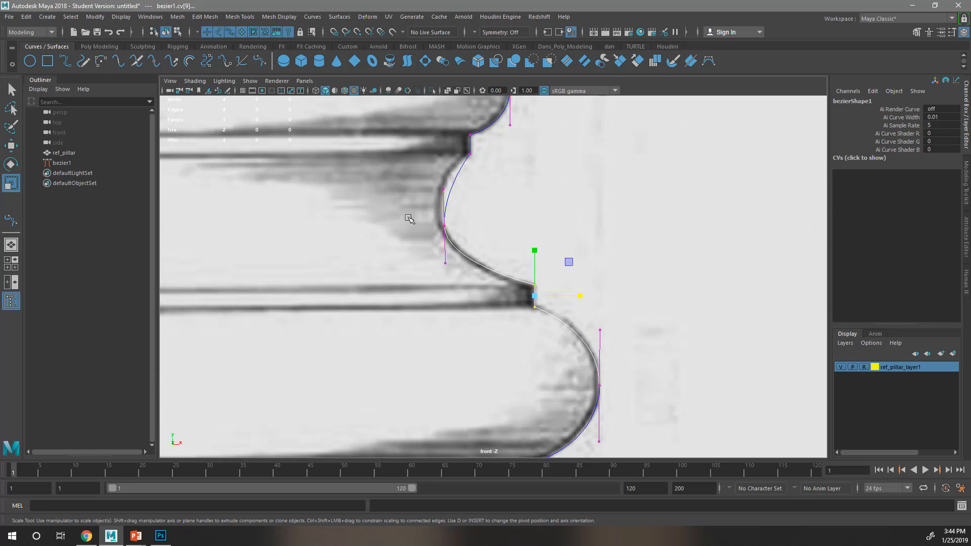
{"action": "scroll", "coordinate": [481, 346], "scroll_direction": "up", "scroll_amount": 2}
{"action": "left_click_drag", "start_coordinate": [476, 318], "coordinate": [524, 354]}
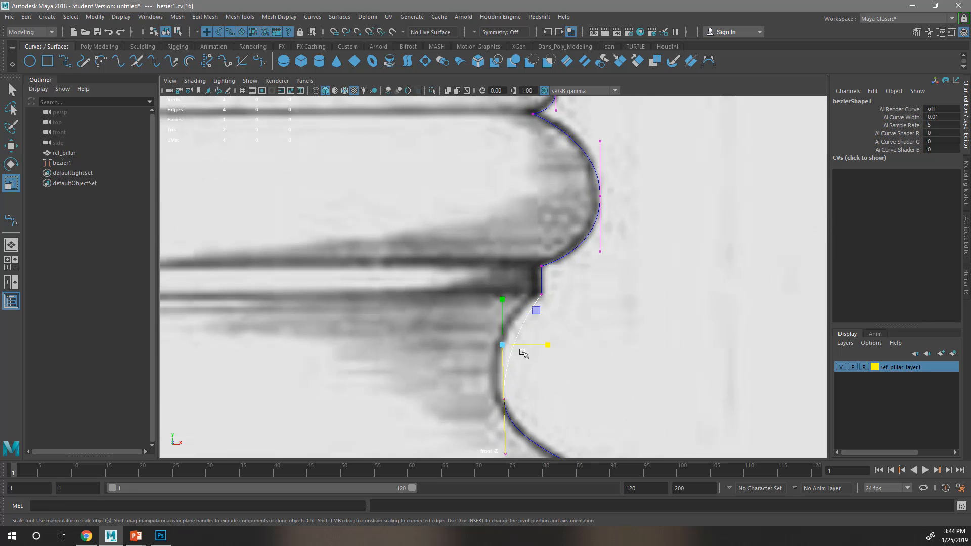
{"action": "key", "text": "w"}
{"action": "mouse_move", "coordinate": [502, 312]}
{"action": "left_mouse_down"}
{"action": "mouse_move", "coordinate": [502, 277]}
{"action": "mouse_move", "coordinate": [502, 300]}
{"action": "left_mouse_up"}
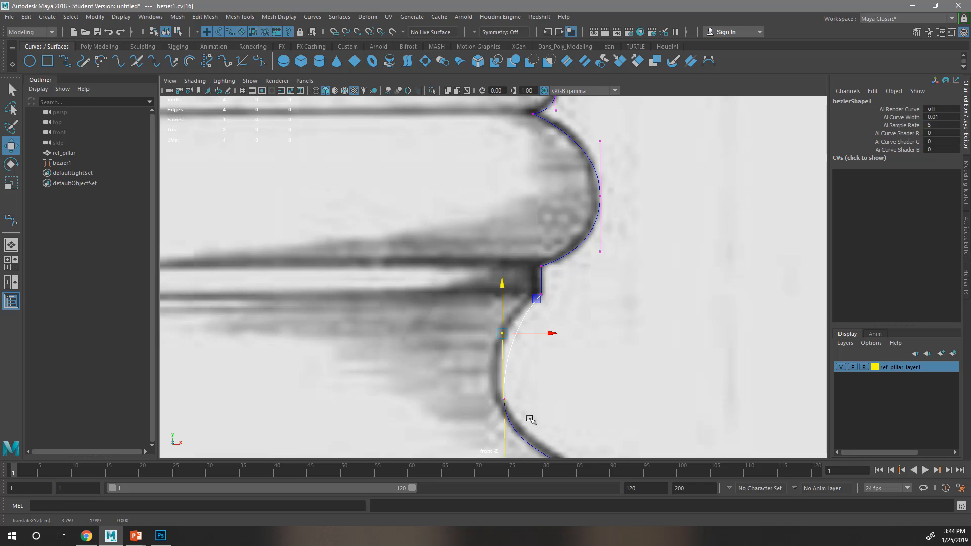
{"action": "left_click", "coordinate": [505, 400]}
{"action": "left_click_drag", "start_coordinate": [503, 402], "coordinate": [497, 387]}
{"action": "middle_click_drag", "start_coordinate": [581, 420], "coordinate": [550, 354], "text": "alt"}
{"action": "middle_click_drag", "start_coordinate": [529, 222], "coordinate": [524, 345], "text": "alt"}
Step: Scale the two points of the fillet beneath the upper torus flat in X so they align vertically
{"action": "left_click_drag", "start_coordinate": [524, 345], "coordinate": [480, 278]}
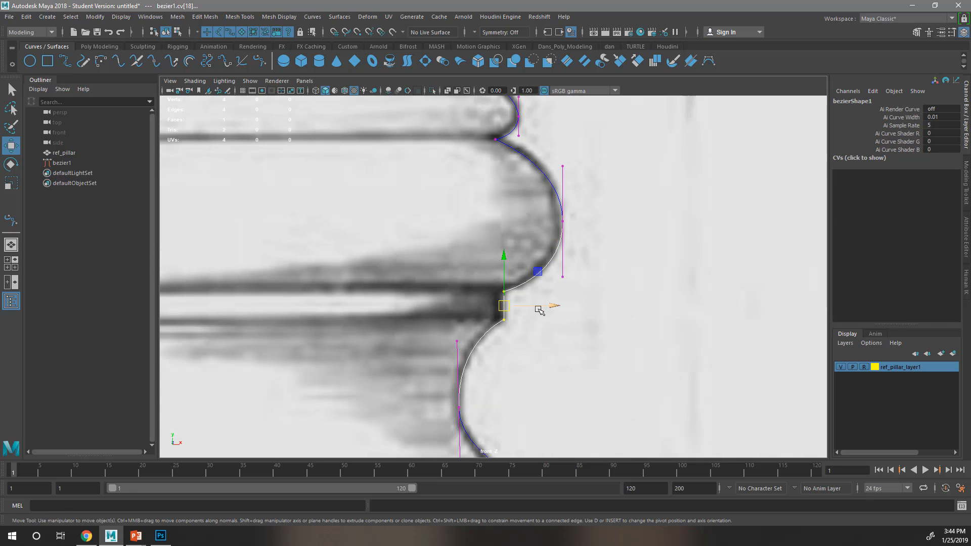
{"action": "key", "text": "r"}
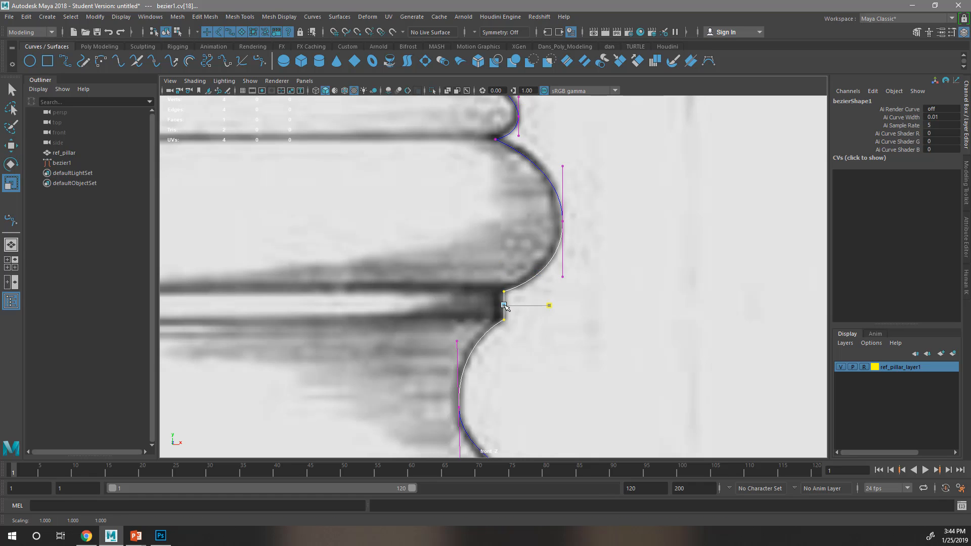
{"action": "middle_click_drag", "start_coordinate": [553, 273], "coordinate": [557, 319], "text": "alt"}
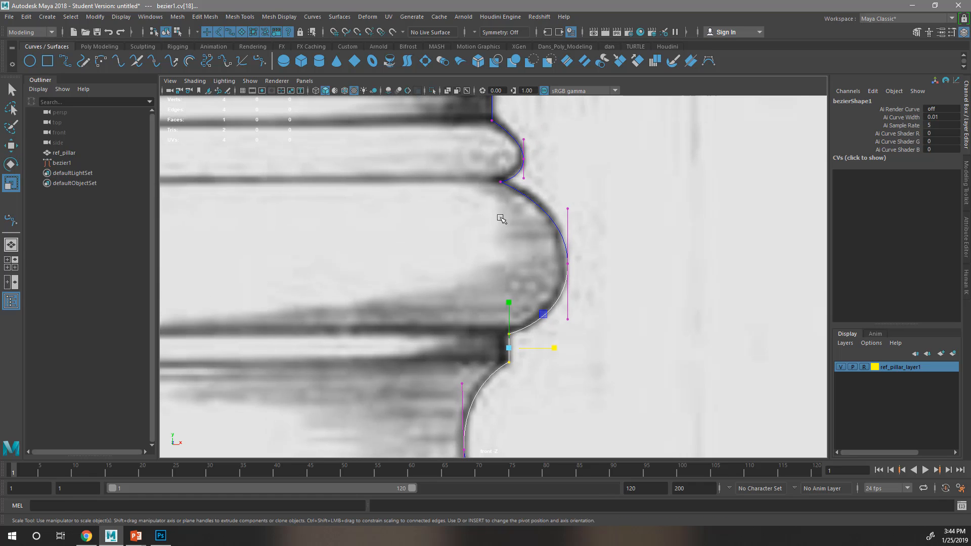
Step: Move the small bead's outermost curve point slightly upward to match the drawn outline
{"action": "middle_click_drag", "start_coordinate": [549, 199], "coordinate": [520, 334], "text": "alt"}
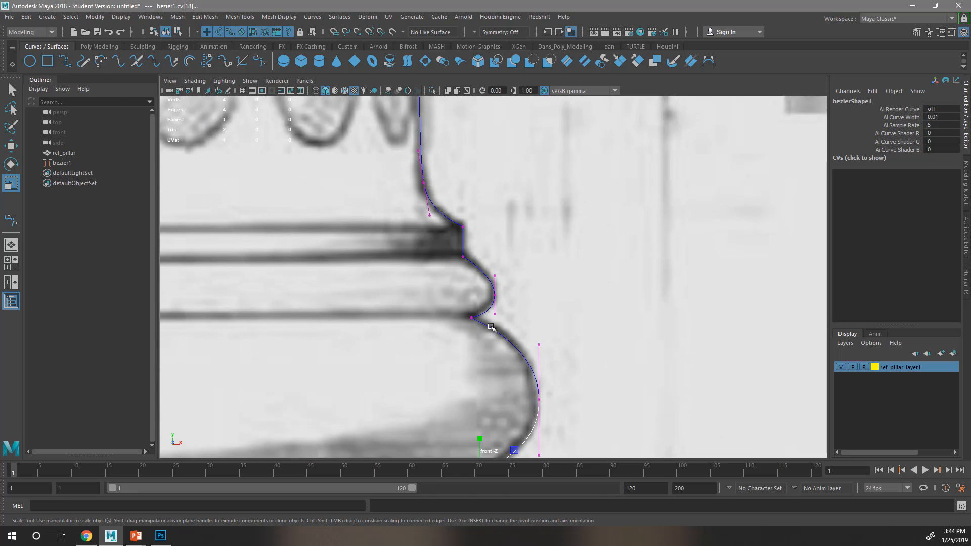
{"action": "scroll", "coordinate": [476, 302], "scroll_direction": "up", "scroll_amount": 4}
{"action": "left_click", "coordinate": [496, 312]}
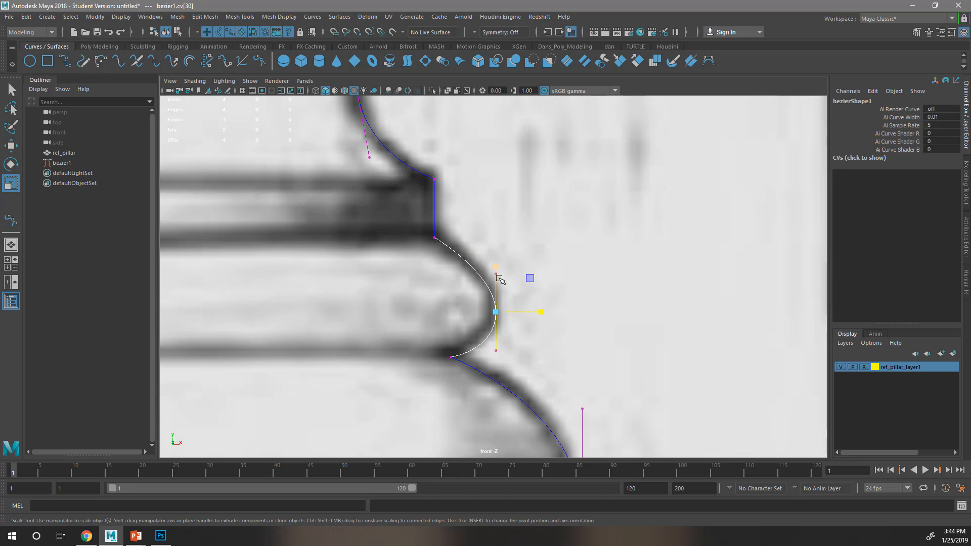
{"action": "key", "text": "w"}
{"action": "left_click_drag", "start_coordinate": [497, 265], "coordinate": [496, 257]}
Step: Align the shaft's end point and flare point vertically by scaling them flat in X, and move both slightly upward
{"action": "middle_click_drag", "start_coordinate": [447, 276], "coordinate": [460, 363], "text": "alt"}
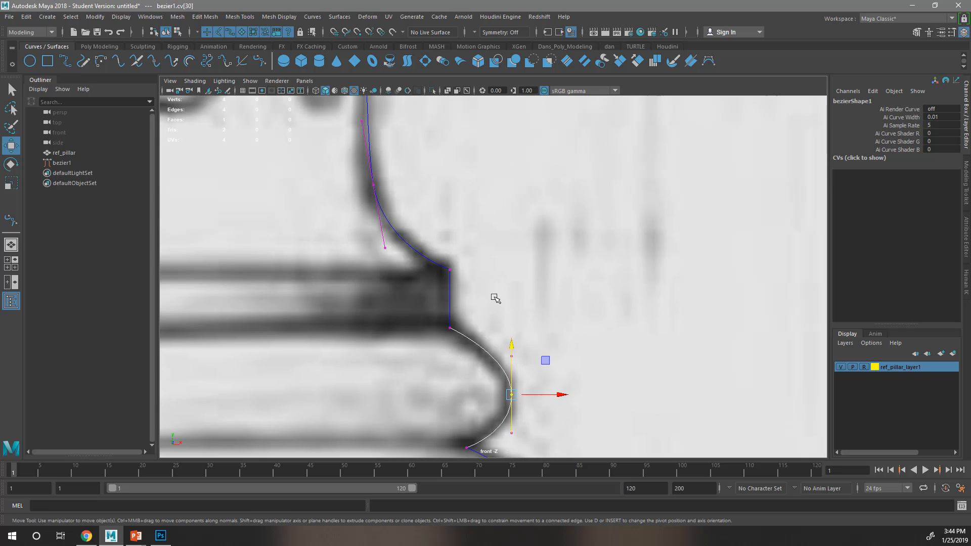
{"action": "middle_click_drag", "start_coordinate": [440, 207], "coordinate": [475, 385], "text": "alt"}
{"action": "scroll", "coordinate": [423, 249], "scroll_direction": "down", "scroll_amount": 12}
{"action": "scroll", "coordinate": [419, 247], "scroll_direction": "up", "scroll_amount": 8}
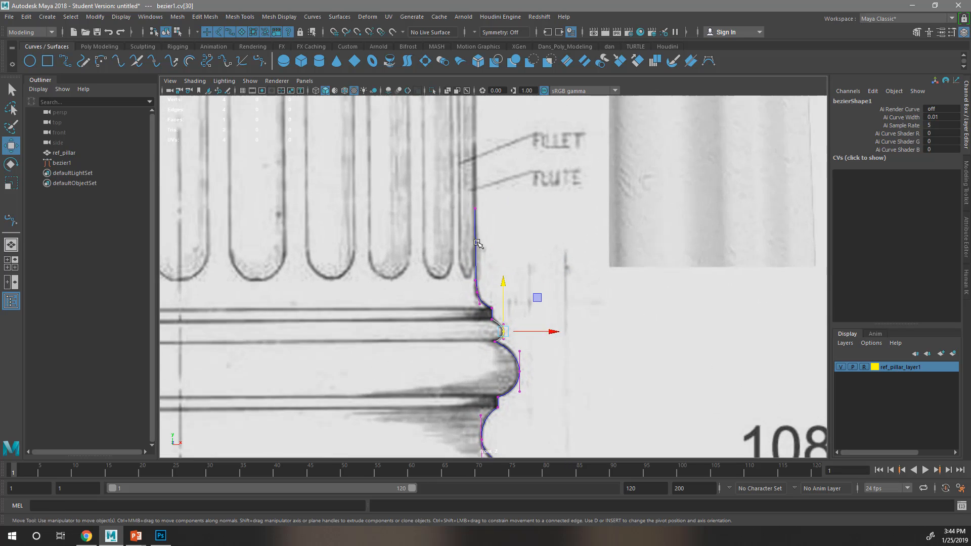
{"action": "left_click_drag", "start_coordinate": [414, 133], "coordinate": [480, 309]}
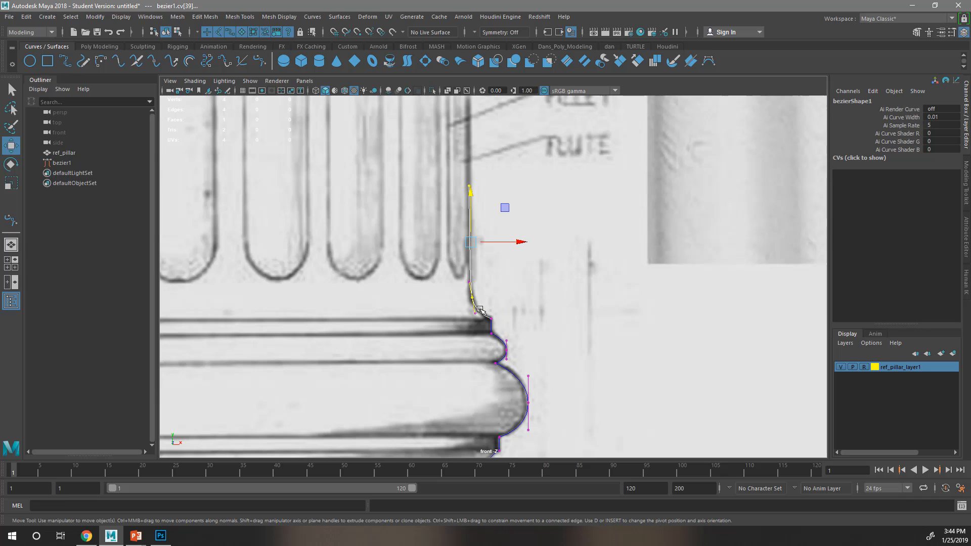
{"action": "key", "text": "r"}
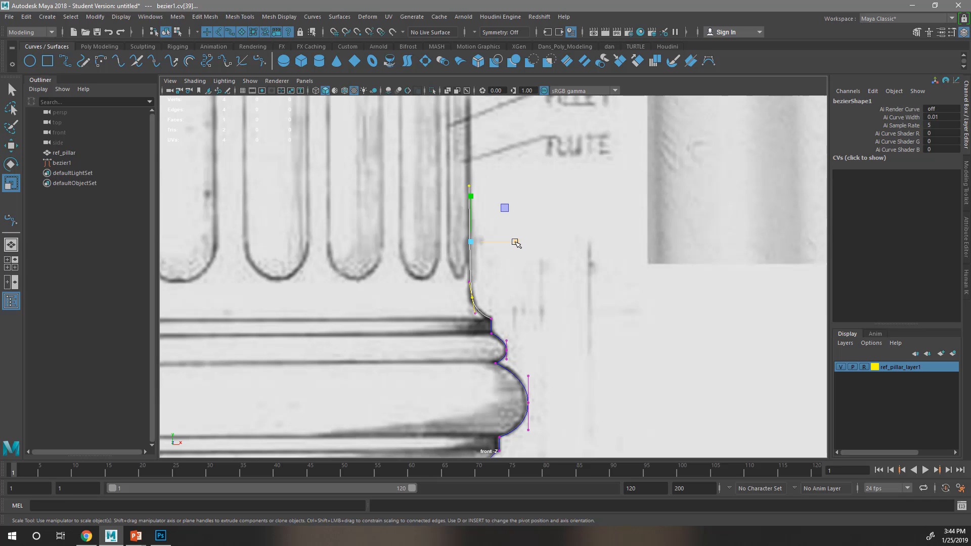
{"action": "left_click", "coordinate": [516, 242]}
{"action": "scroll", "coordinate": [498, 277], "scroll_direction": "up", "scroll_amount": 4}
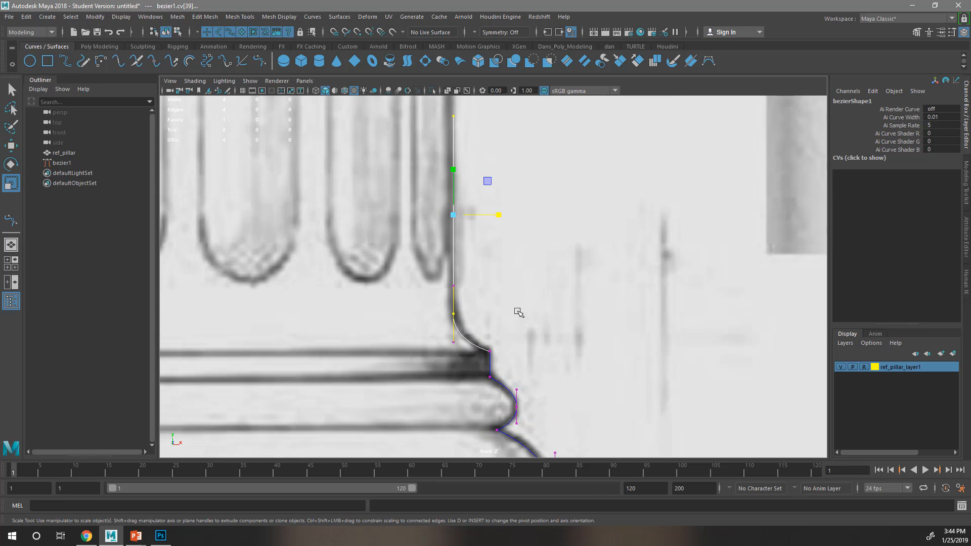
{"action": "key", "text": "w"}
{"action": "left_click_drag", "start_coordinate": [454, 183], "coordinate": [455, 172]}
{"action": "middle_click_drag", "start_coordinate": [547, 362], "coordinate": [526, 254], "text": "alt"}
{"action": "middle_click_drag", "start_coordinate": [539, 336], "coordinate": [527, 271], "text": "alt"}
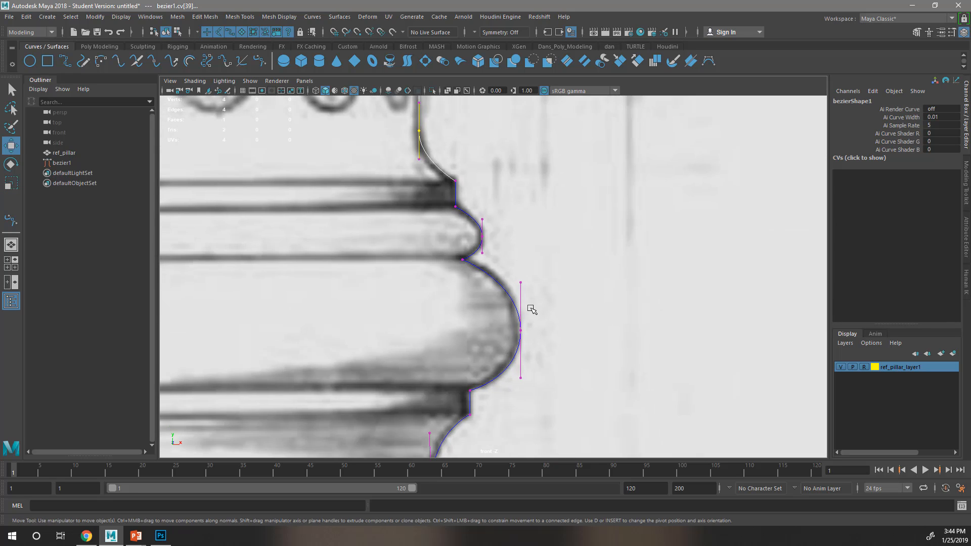
{"action": "middle_click_drag", "start_coordinate": [532, 310], "coordinate": [539, 219], "text": "alt"}
{"action": "middle_click_drag", "start_coordinate": [577, 374], "coordinate": [578, 279], "text": "alt"}
{"action": "middle_click_drag", "start_coordinate": [595, 390], "coordinate": [597, 265], "text": "alt"}
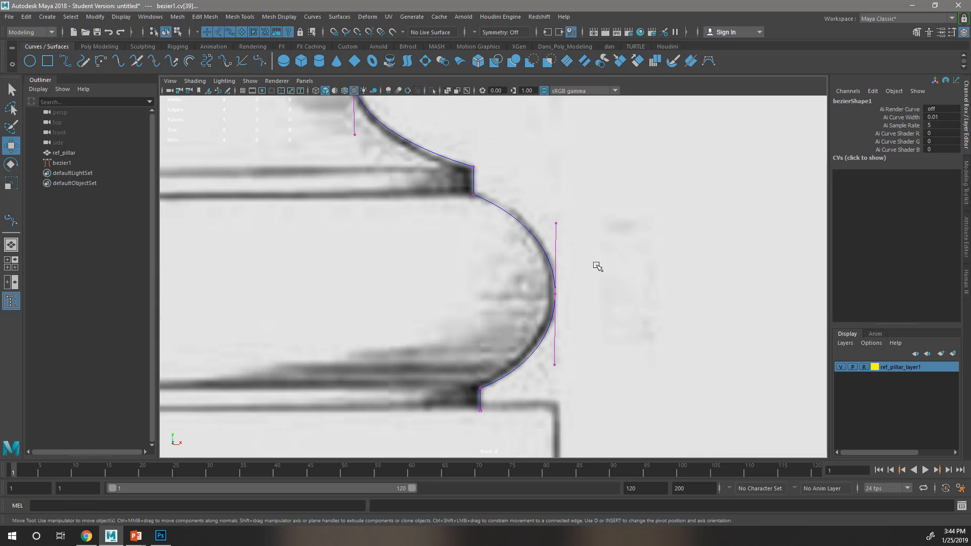
Step: Select the two points of the fillet beneath the lower torus for scaling, and inspect the traced profile from base to shaft
{"action": "left_click_drag", "start_coordinate": [493, 440], "coordinate": [424, 342]}
{"action": "key", "text": "r"}
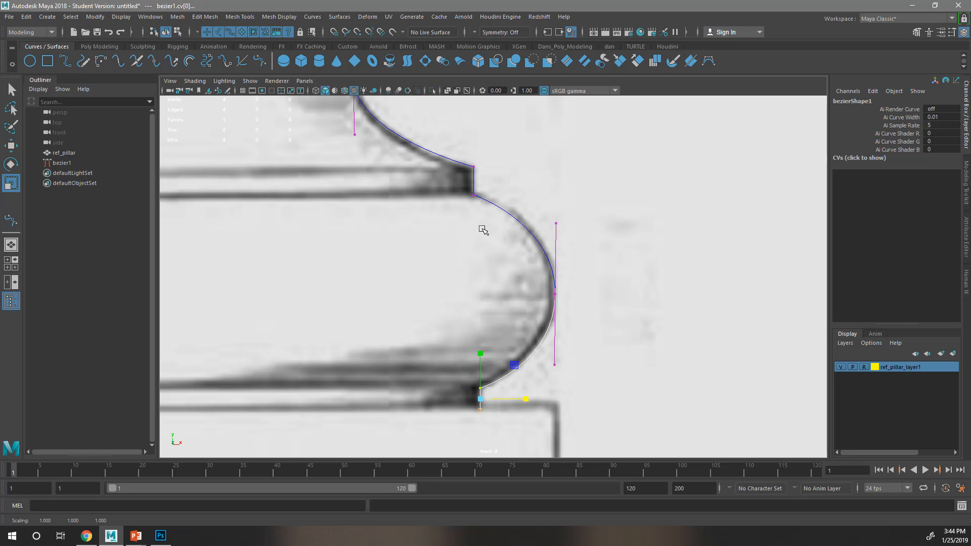
{"action": "middle_click_drag", "start_coordinate": [467, 212], "coordinate": [484, 409], "text": "alt"}
{"action": "middle_click_drag", "start_coordinate": [417, 165], "coordinate": [435, 263], "text": "alt"}
{"action": "middle_click_drag", "start_coordinate": [439, 361], "coordinate": [394, 188], "text": "alt"}
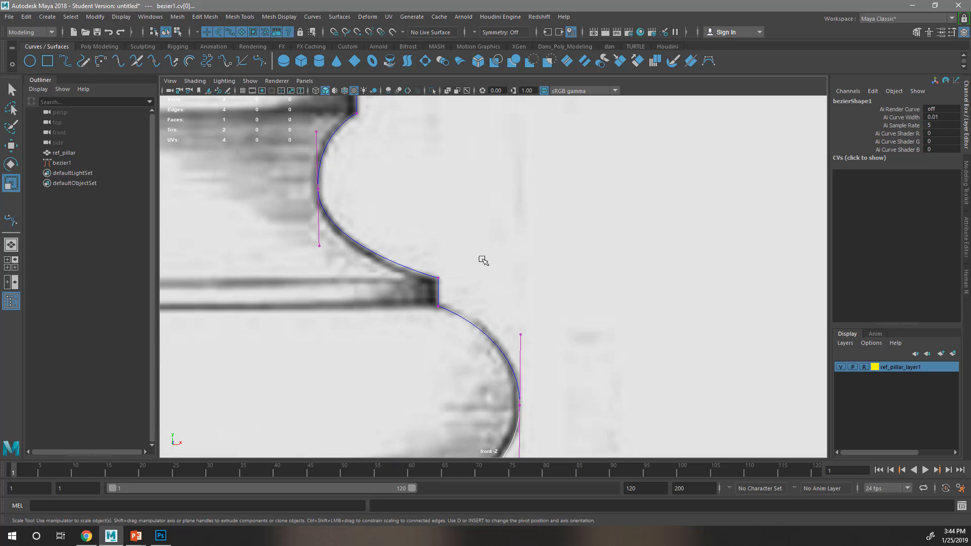
{"action": "middle_click_drag", "start_coordinate": [416, 339], "coordinate": [395, 227], "text": "alt"}
{"action": "middle_click_drag", "start_coordinate": [395, 190], "coordinate": [453, 329], "text": "alt"}
{"action": "middle_click_drag", "start_coordinate": [403, 139], "coordinate": [433, 299], "text": "alt"}
{"action": "middle_click_drag", "start_coordinate": [403, 217], "coordinate": [423, 338], "text": "alt"}
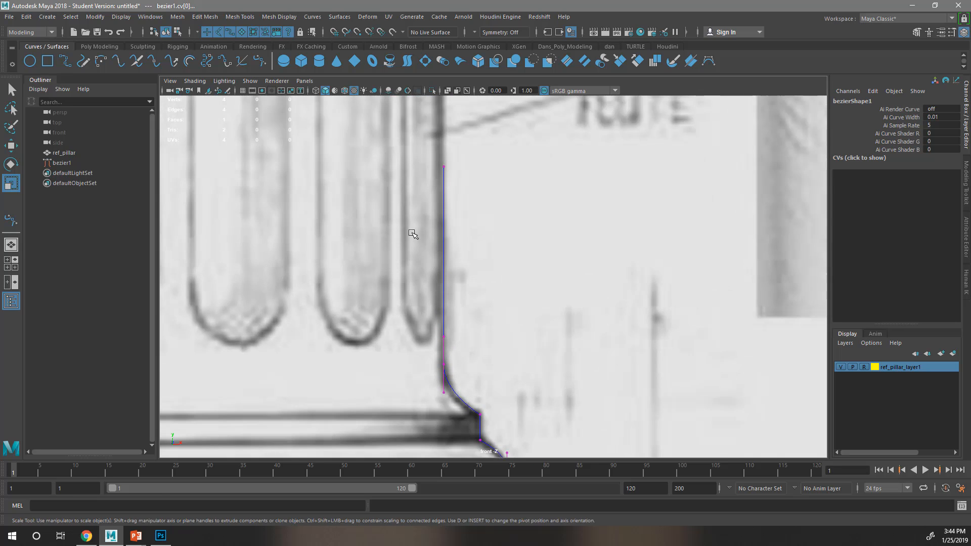
{"action": "middle_click_drag", "start_coordinate": [427, 300], "coordinate": [442, 202], "text": "alt"}
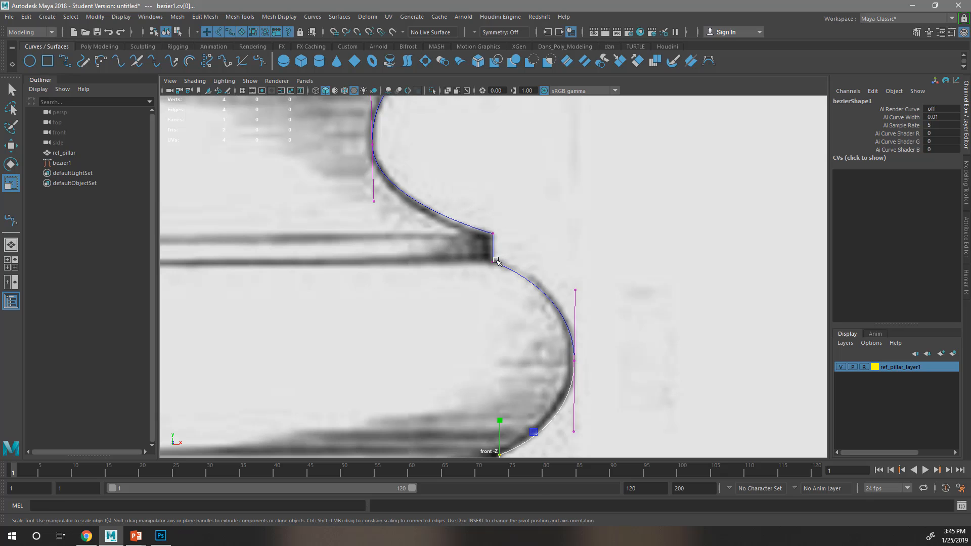
Step: Return the Bezier curve to object mode and hide the ref_pillar_layer1 reference layer
{"action": "right_click", "coordinate": [496, 261]}
{"action": "right_click_drag", "start_coordinate": [496, 260], "coordinate": [542, 234]}
{"action": "scroll", "coordinate": [542, 234], "scroll_direction": "down", "scroll_amount": 5}
{"action": "scroll", "coordinate": [521, 245], "scroll_direction": "up", "scroll_amount": 2}
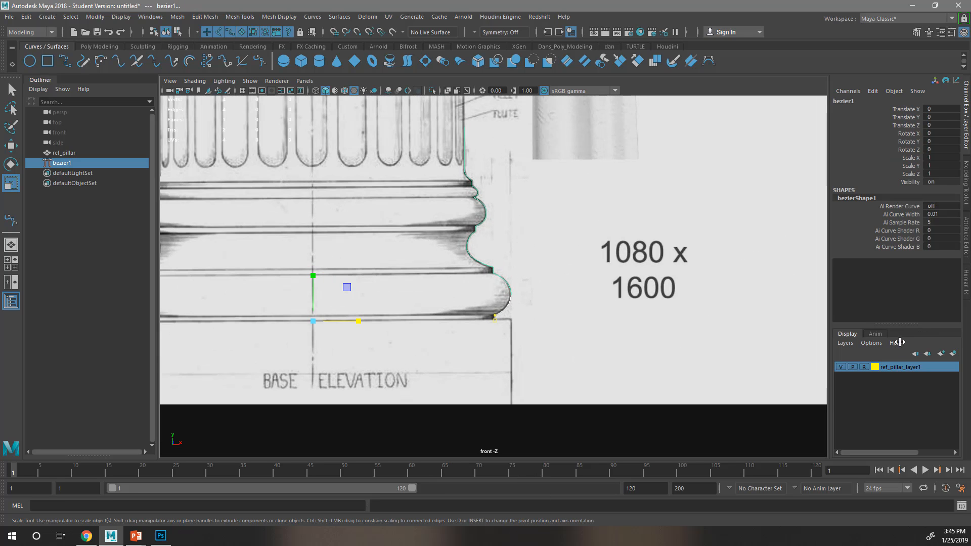
{"action": "left_click", "coordinate": [841, 367]}
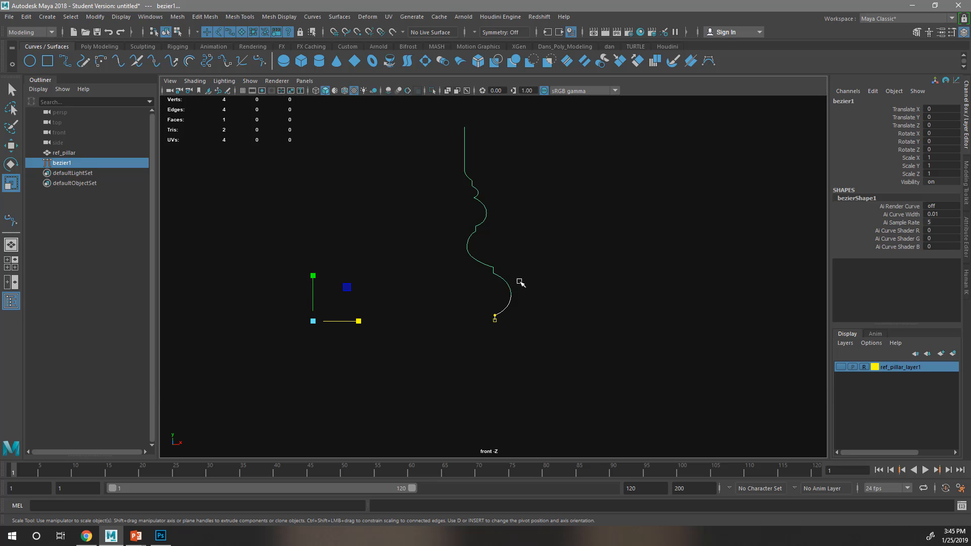
{"action": "middle_click_drag", "start_coordinate": [520, 282], "coordinate": [533, 294], "text": "alt"}
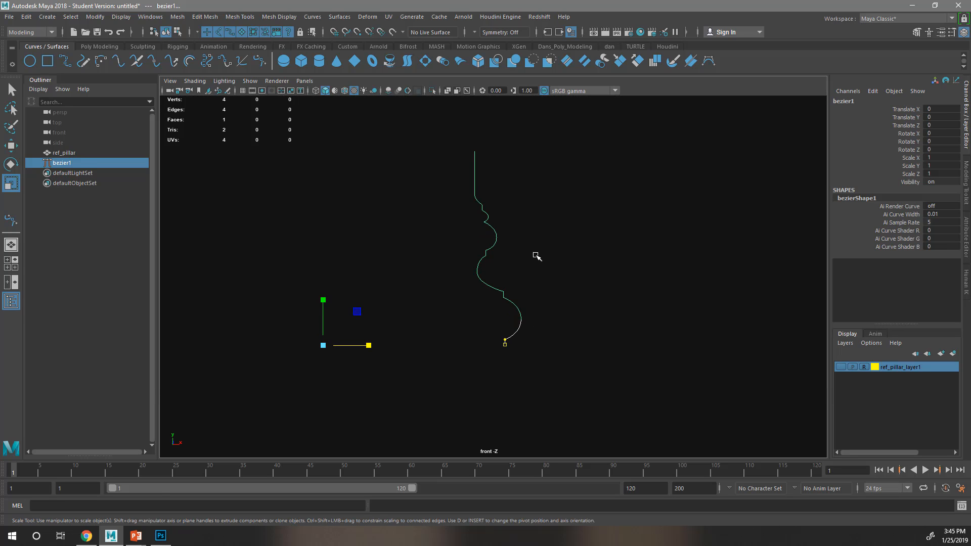
Step: Switch to the perspective view and select only the profile curve
{"action": "key", "text": "space"}
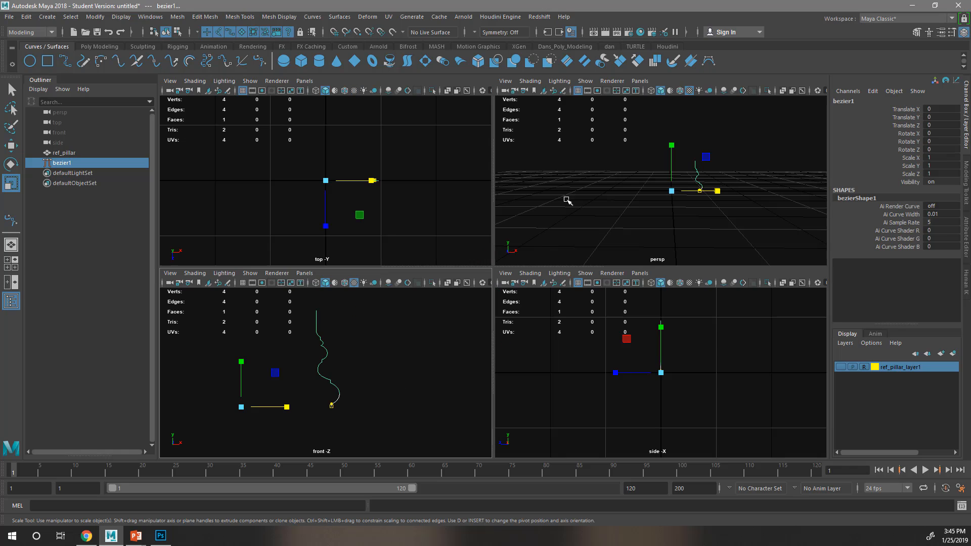
{"action": "key", "text": "space"}
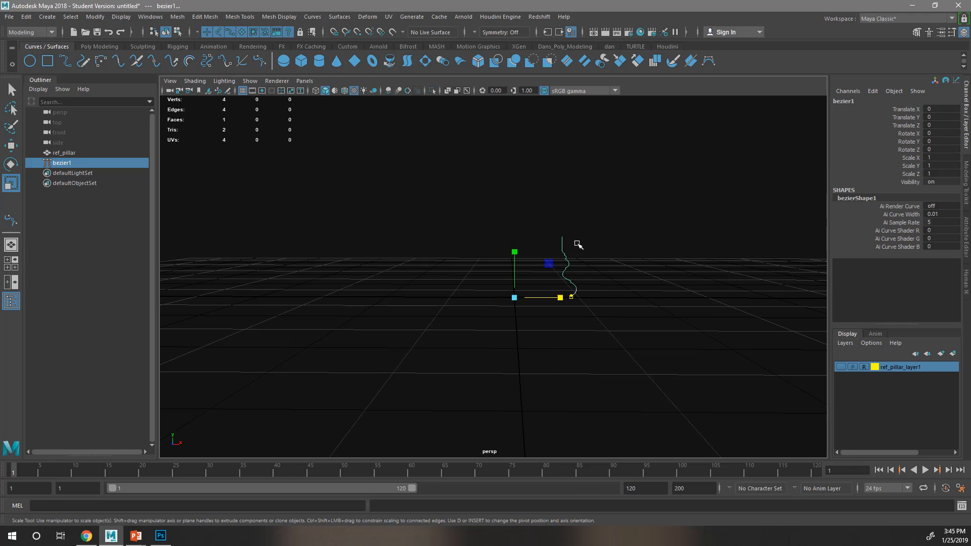
{"action": "left_click_drag", "start_coordinate": [568, 249], "coordinate": [670, 310], "text": "alt"}
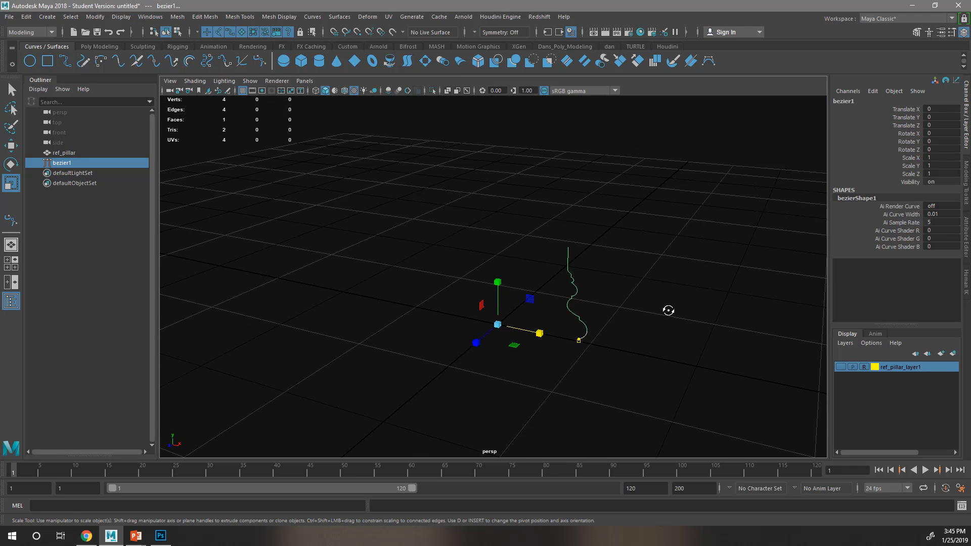
{"action": "left_click", "coordinate": [649, 312]}
{"action": "left_click", "coordinate": [568, 306]}
{"action": "left_click_drag", "start_coordinate": [599, 365], "coordinate": [585, 377], "text": "alt"}
{"action": "middle_click_drag", "start_coordinate": [570, 381], "coordinate": [577, 340], "text": "alt"}
{"action": "scroll", "coordinate": [526, 355], "scroll_direction": "up", "scroll_amount": 5}
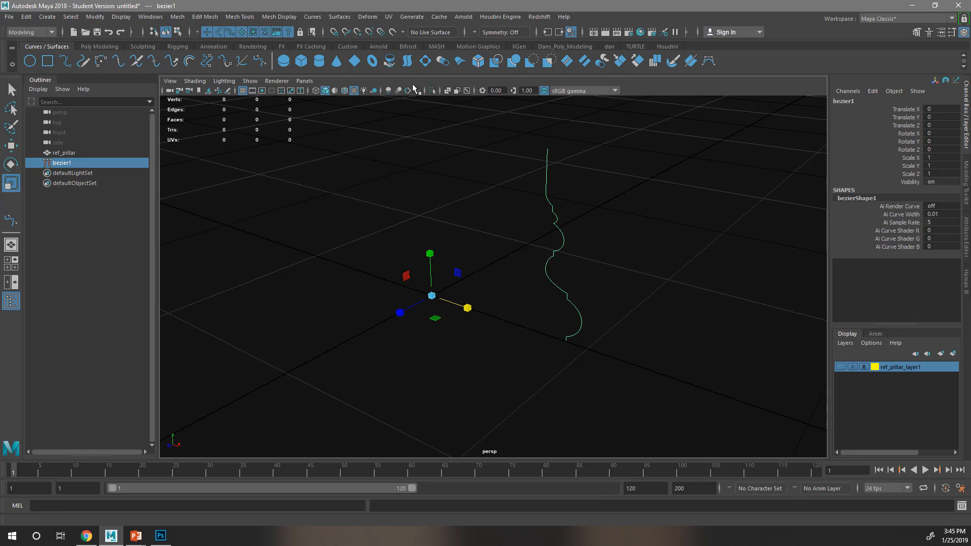
Step: Open the Revolve options and reset them to their default settings
{"action": "double_click", "coordinate": [390, 62]}
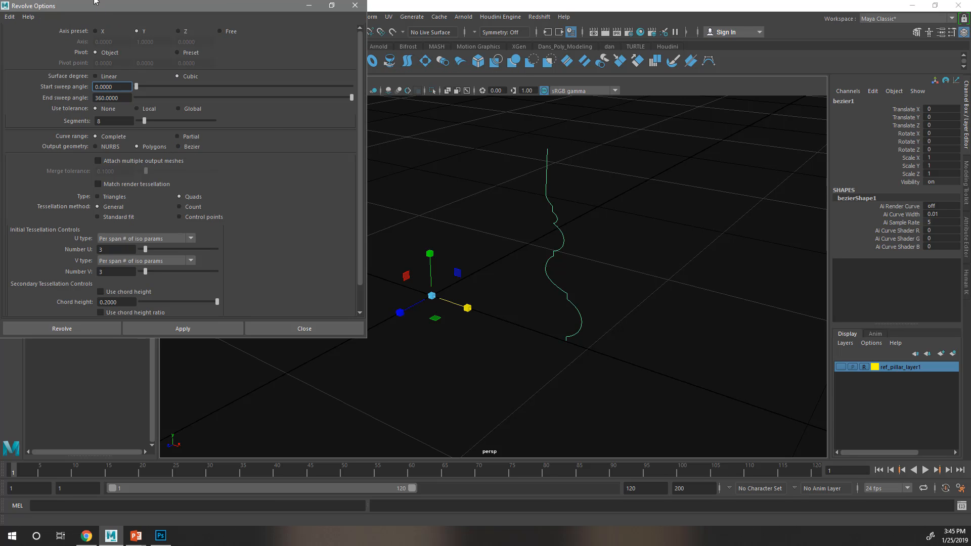
{"action": "left_click_drag", "start_coordinate": [95, 2], "coordinate": [119, 70]}
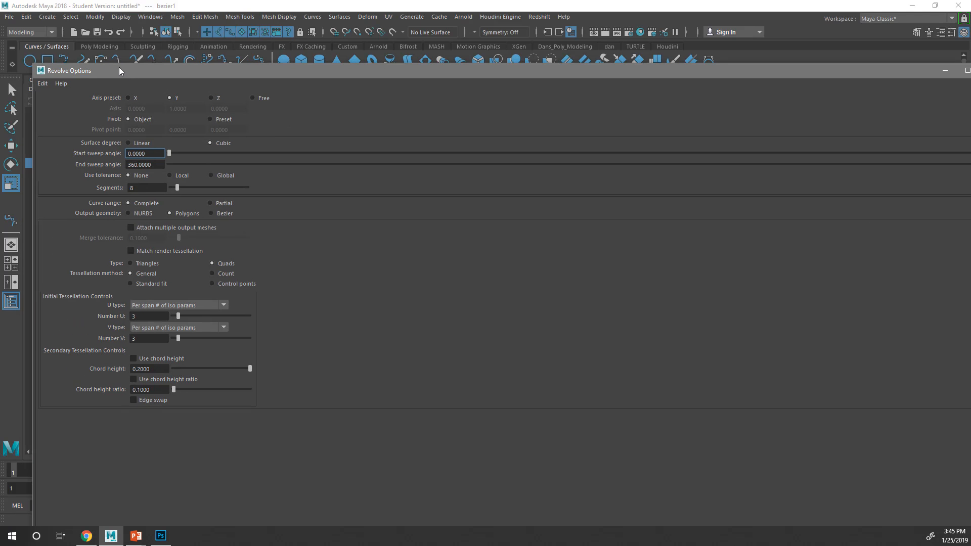
{"action": "left_click", "coordinate": [43, 83]}
{"action": "left_click", "coordinate": [55, 103]}
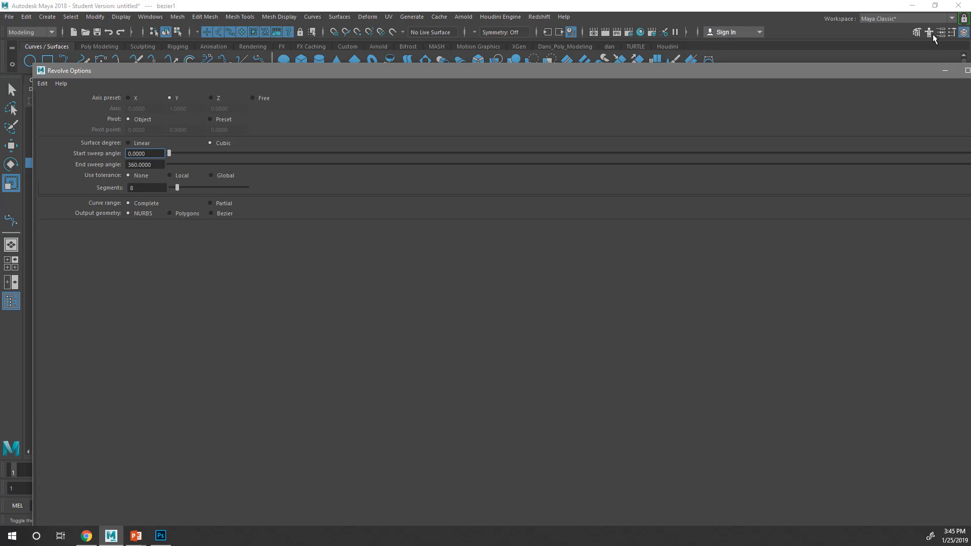
{"action": "left_click_drag", "start_coordinate": [32, 61], "coordinate": [773, 274]}
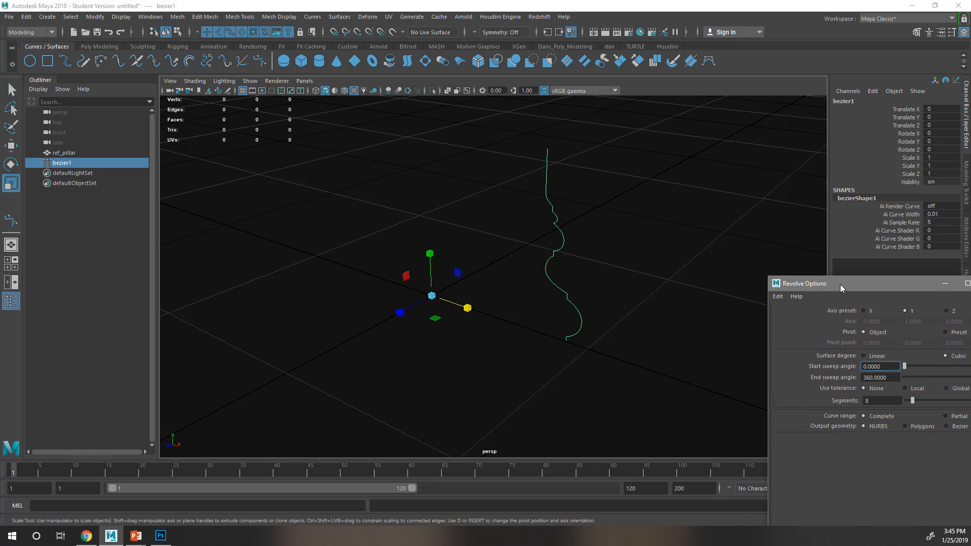
{"action": "left_click_drag", "start_coordinate": [841, 285], "coordinate": [154, 127]}
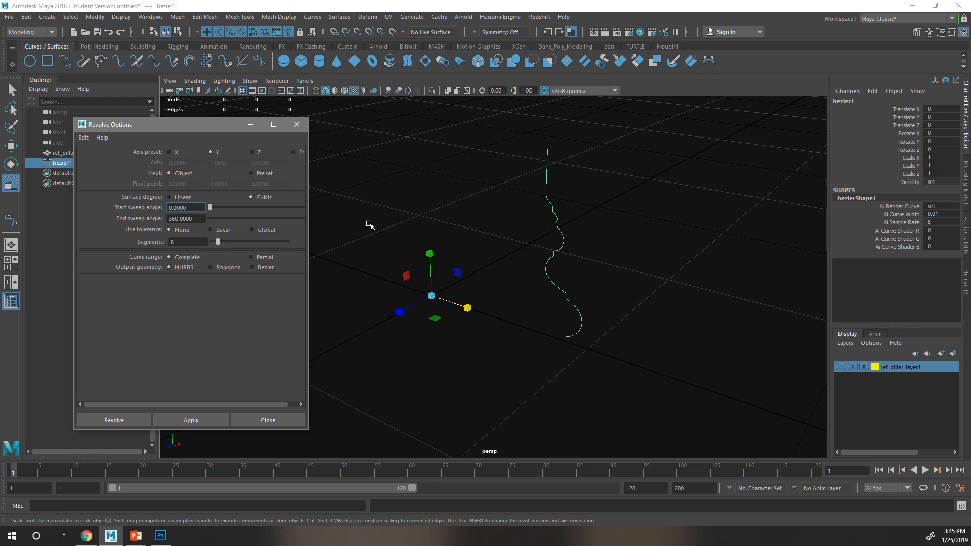
Step: Try revolving the profile curve 360 degrees about Y as a NURBS surface with 8 segments, inspect it, and delete it
{"action": "left_click", "coordinate": [177, 243]}
{"action": "left_click", "coordinate": [209, 420]}
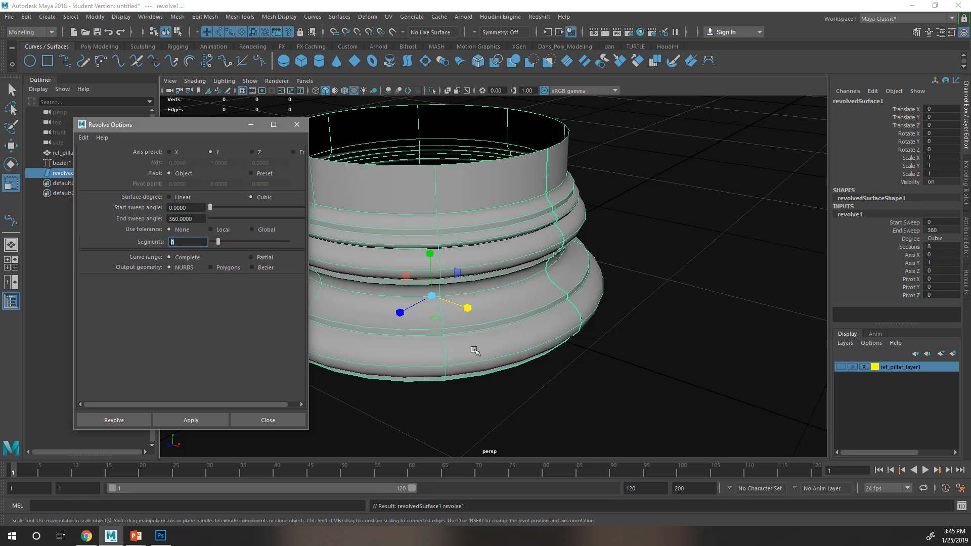
{"action": "left_click_drag", "start_coordinate": [473, 357], "coordinate": [551, 360], "text": "alt"}
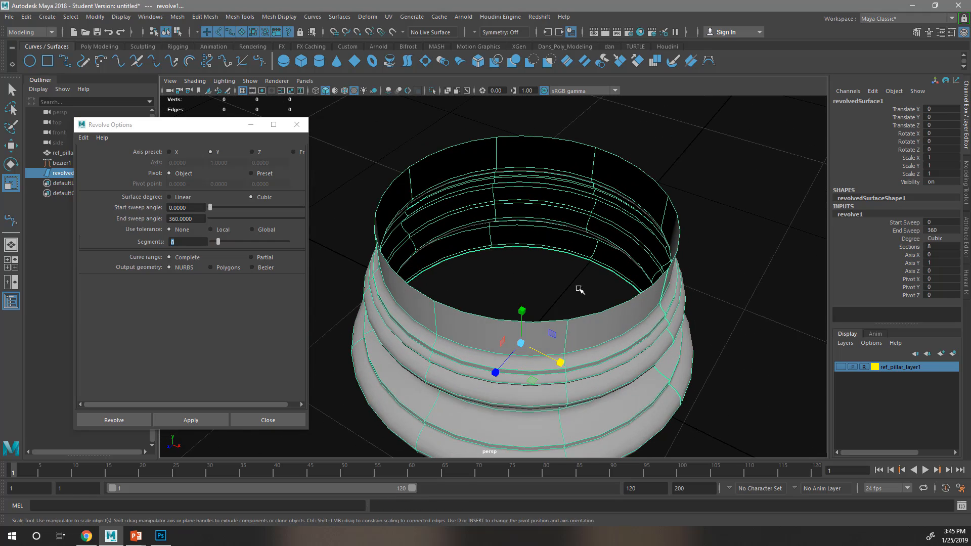
{"action": "left_click_drag", "start_coordinate": [579, 289], "coordinate": [627, 234], "text": "alt"}
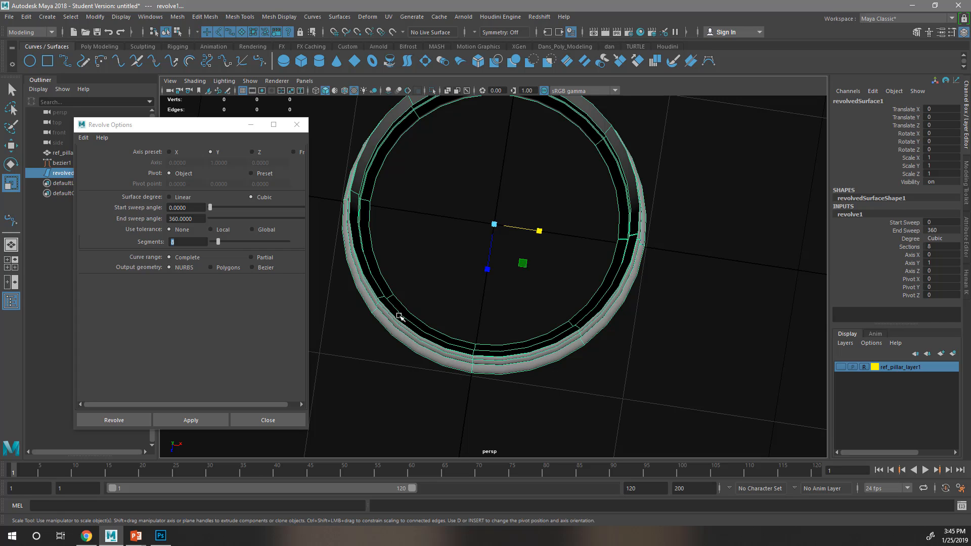
{"action": "mouse_move", "coordinate": [393, 170]}
{"action": "left_mouse_down", "text": "alt"}
{"action": "mouse_move", "coordinate": [401, 251]}
{"action": "mouse_move", "coordinate": [397, 170]}
{"action": "left_mouse_up", "text": "alt"}
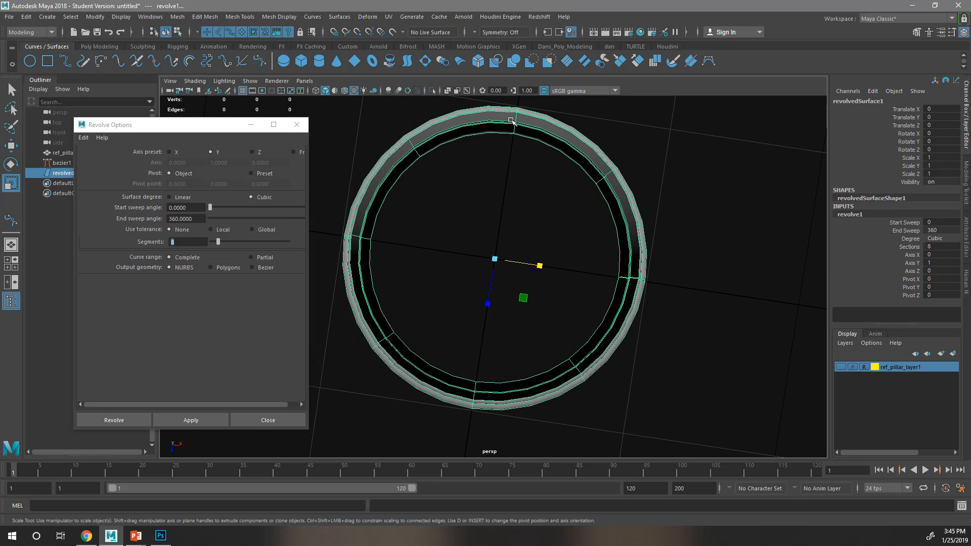
{"action": "left_click_drag", "start_coordinate": [607, 293], "coordinate": [550, 317], "text": "alt"}
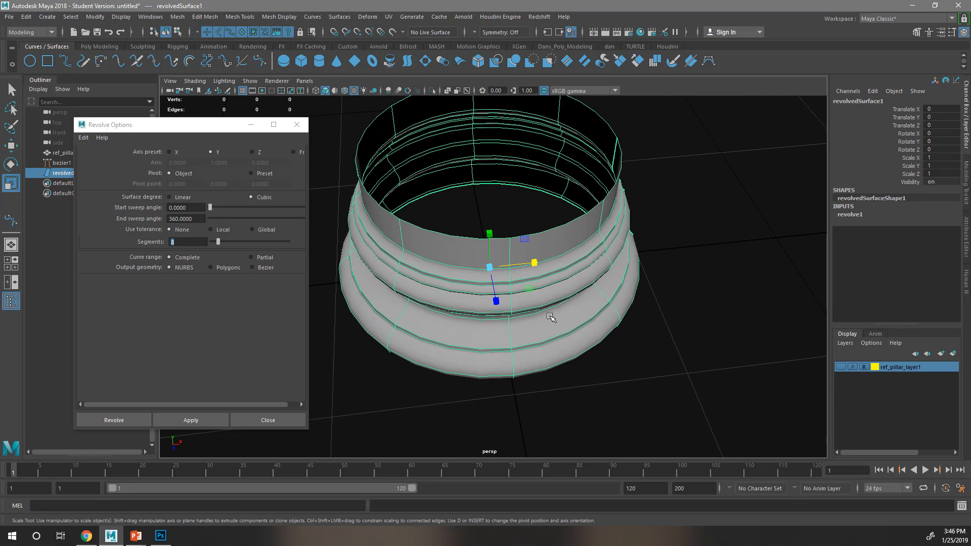
{"action": "key", "text": "Delete"}
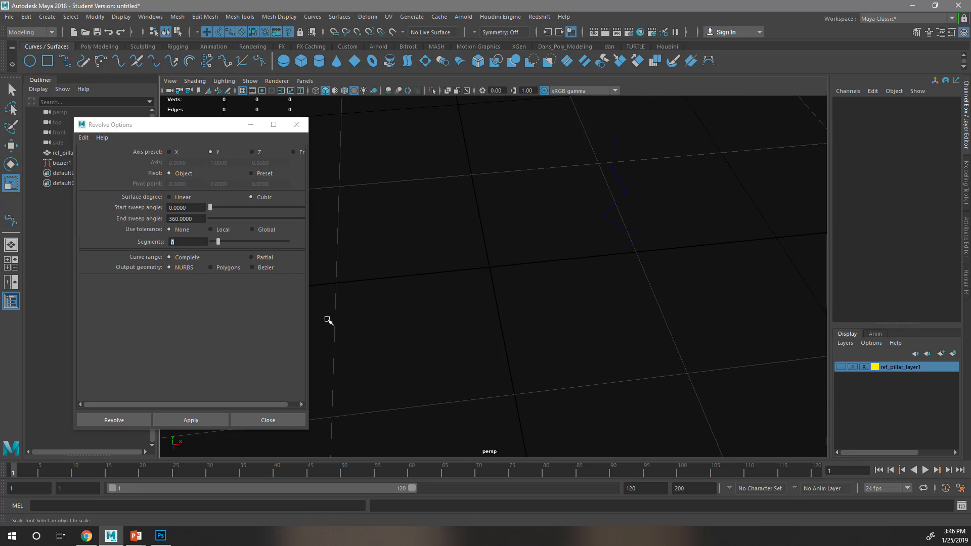
Step: Reselect the profile curve and set the Revolve output to Polygons, using Quads and the General tessellation method
{"action": "left_click", "coordinate": [180, 242]}
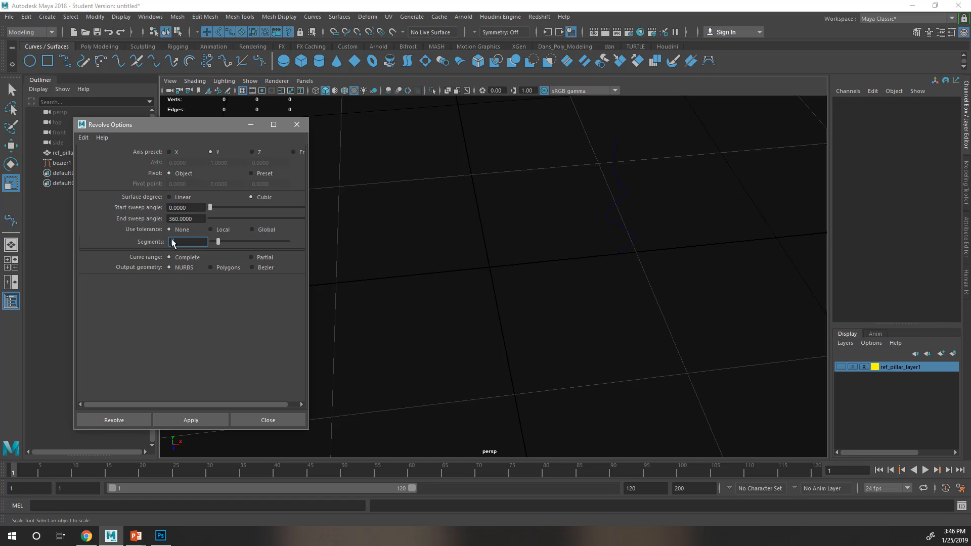
{"action": "left_click_drag", "start_coordinate": [590, 131], "coordinate": [652, 271]}
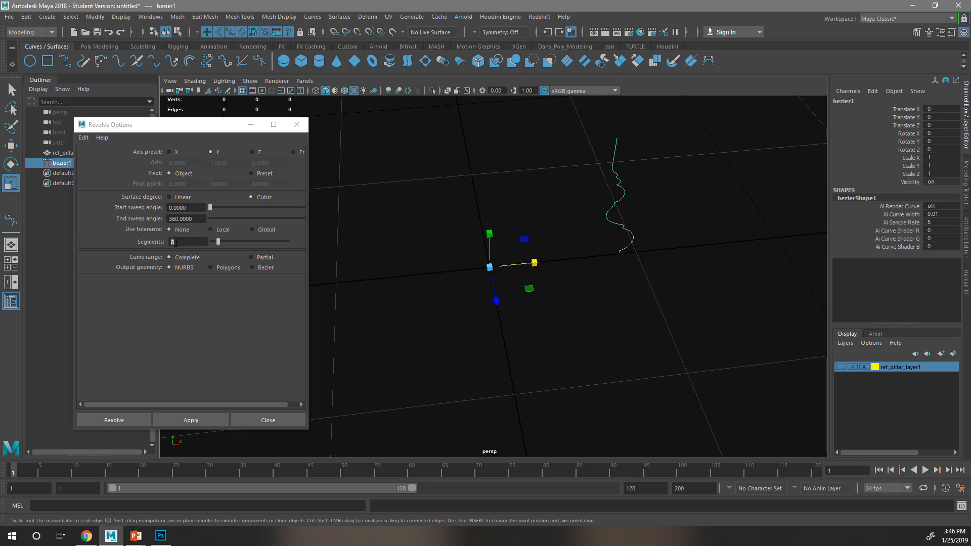
{"action": "left_click", "coordinate": [210, 268]}
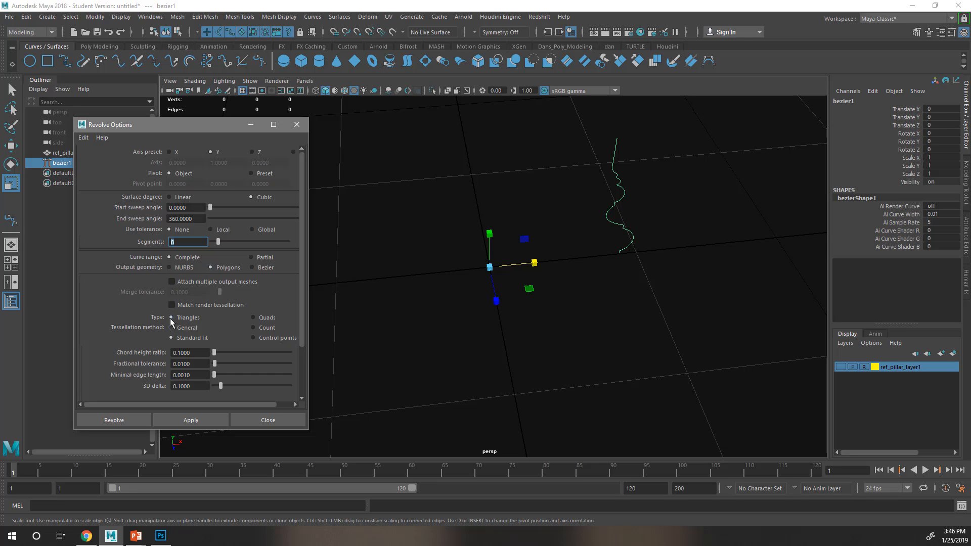
{"action": "left_click", "coordinate": [253, 317]}
{"action": "left_click", "coordinate": [172, 328]}
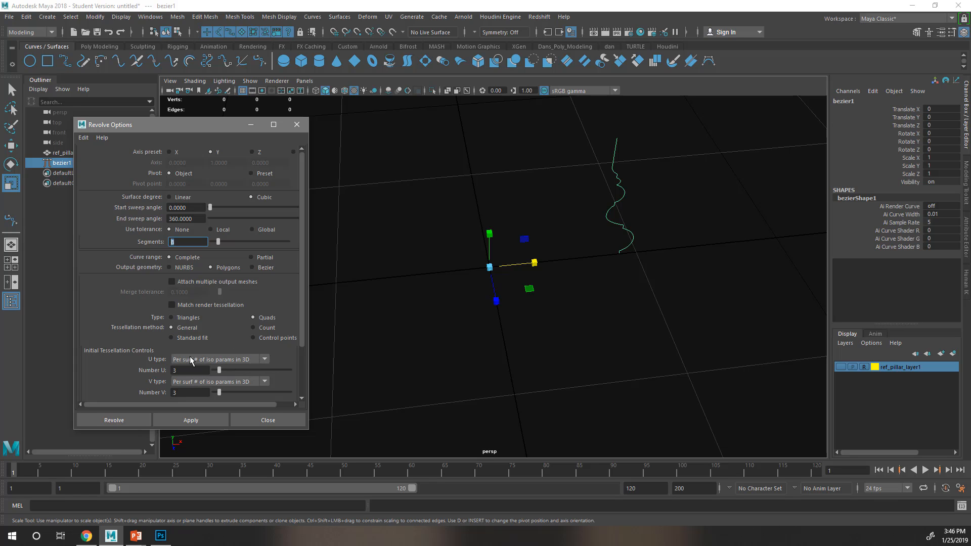
Step: Set both the U type and V type of the Revolve's initial tessellation to Per span # of iso params
{"action": "left_click", "coordinate": [266, 360]}
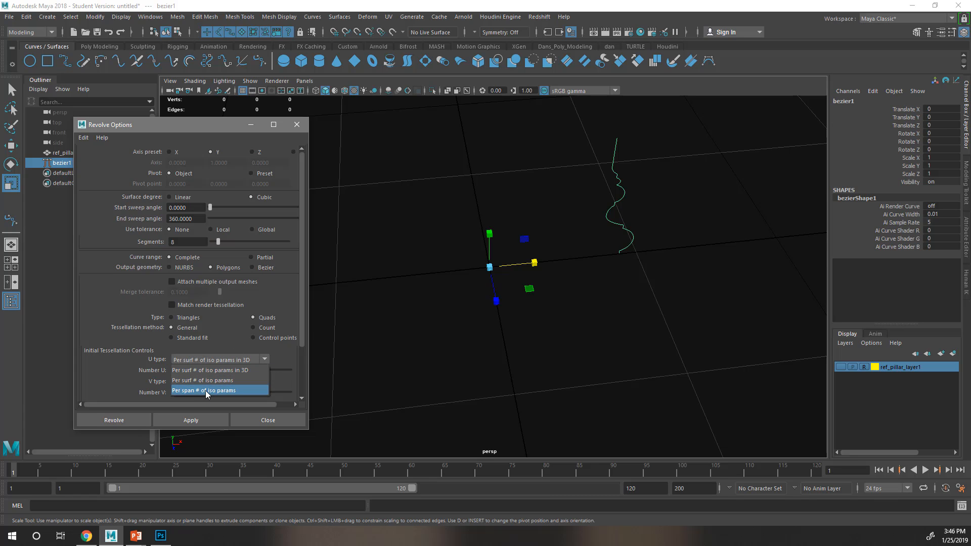
{"action": "left_click", "coordinate": [257, 392]}
{"action": "left_click", "coordinate": [266, 382]}
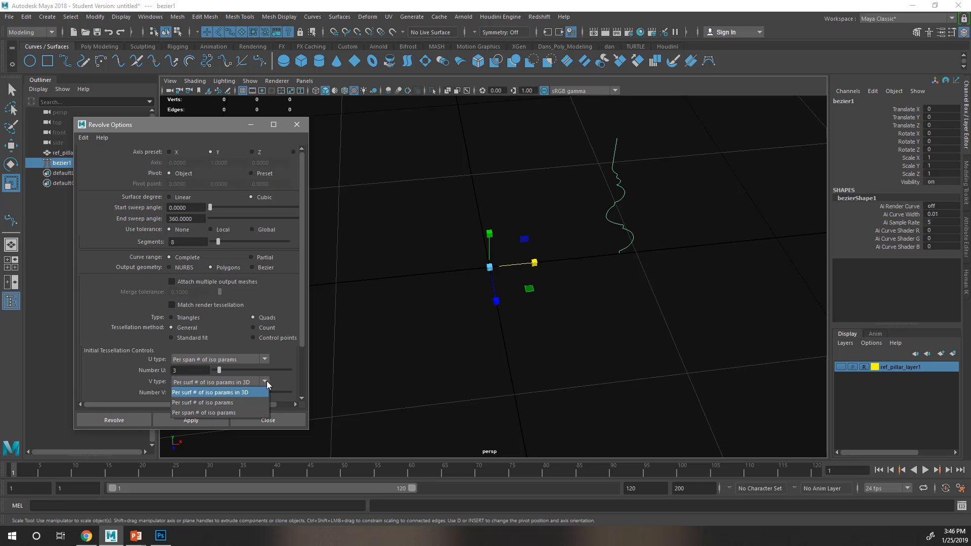
{"action": "left_click", "coordinate": [242, 413]}
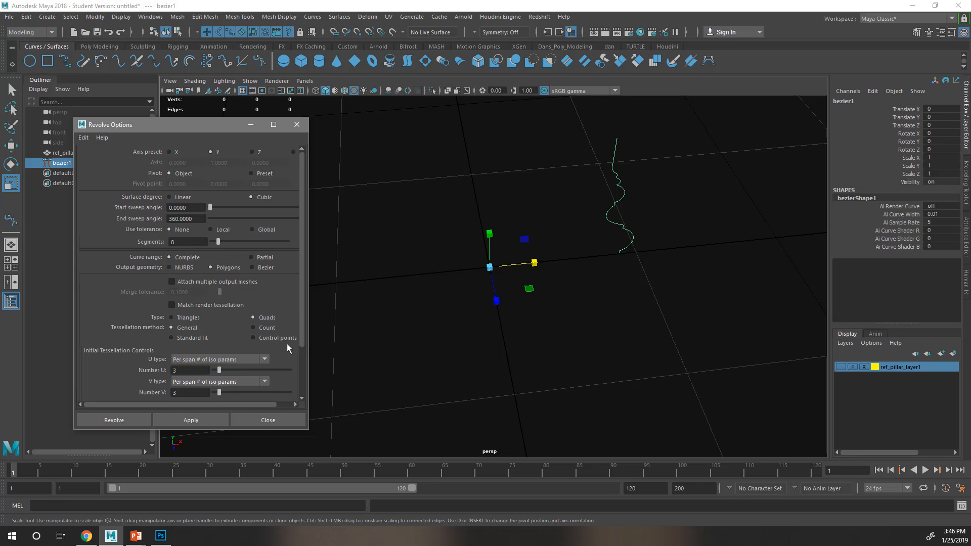
{"action": "scroll", "coordinate": [288, 348], "scroll_direction": "down", "scroll_amount": 3}
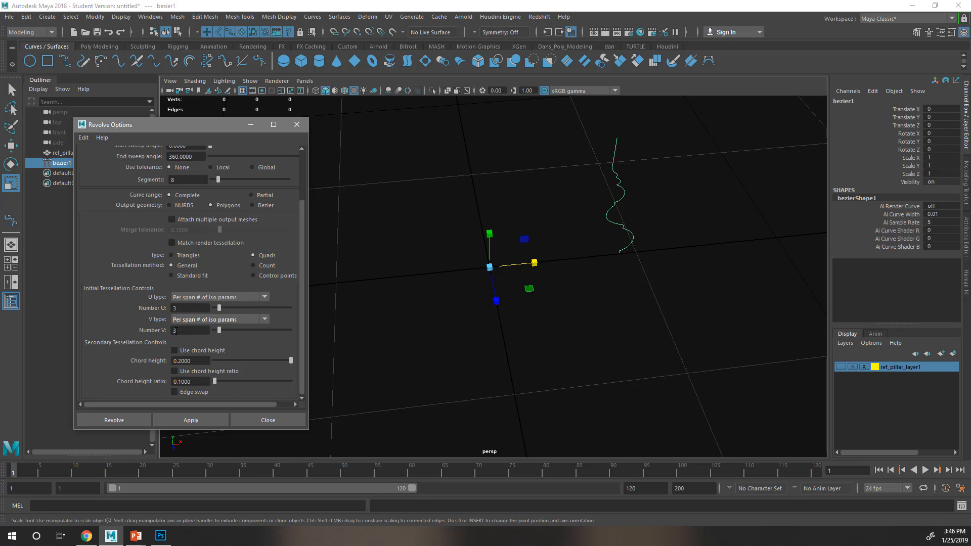
{"action": "double_click", "coordinate": [178, 331]}
{"action": "double_click", "coordinate": [179, 179]}
{"action": "double_click", "coordinate": [180, 331]}
{"action": "double_click", "coordinate": [179, 178]}
{"action": "left_click_drag", "start_coordinate": [209, 129], "coordinate": [210, 167]}
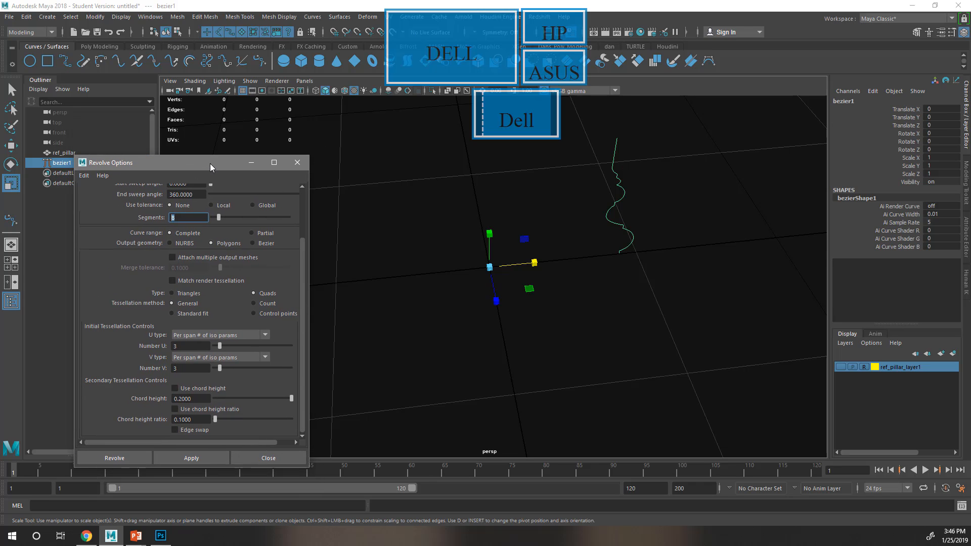
{"action": "left_click_drag", "start_coordinate": [304, 147], "coordinate": [161, 98]}
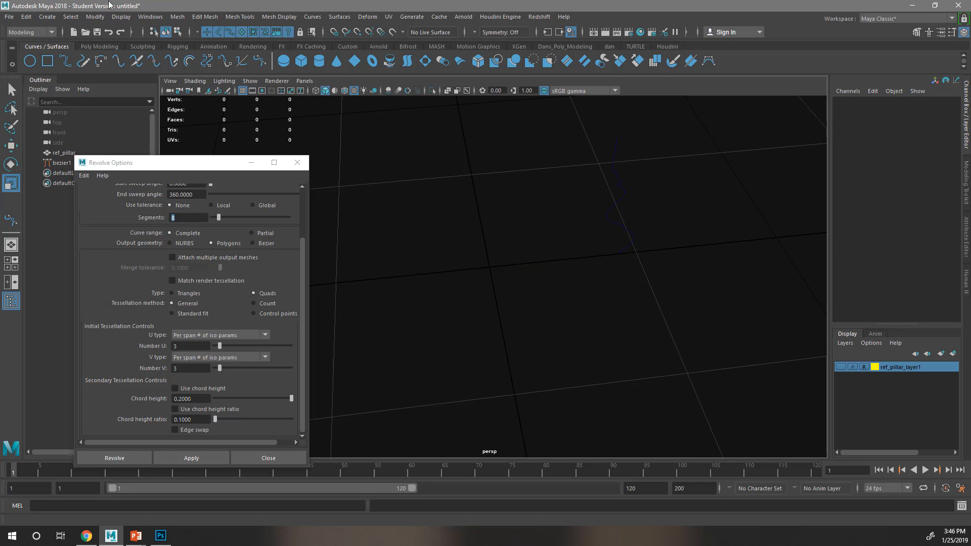
Step: Check the Poly Count option of the viewport's heads-up display
{"action": "left_click", "coordinate": [121, 18]}
{"action": "mouse_move", "coordinate": [152, 53]}
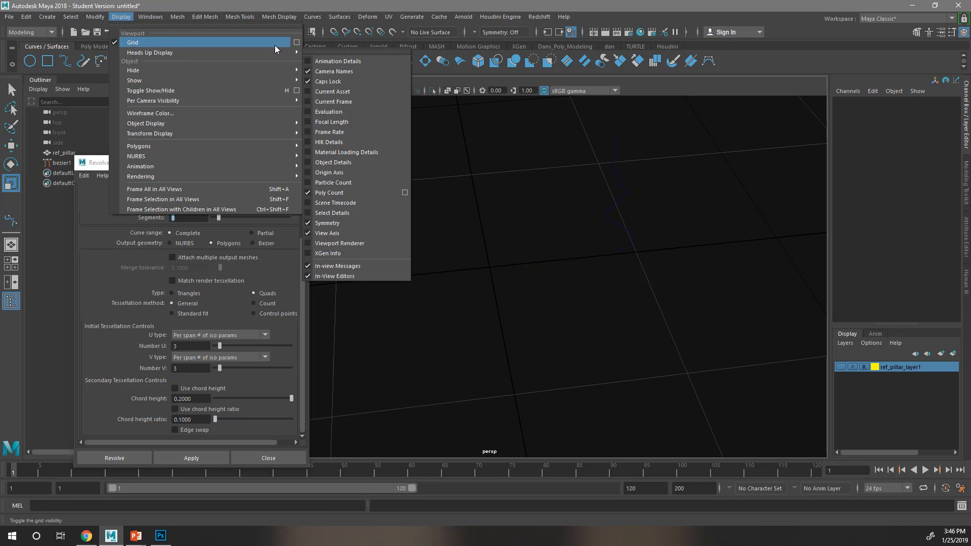
{"action": "left_click", "coordinate": [308, 194]}
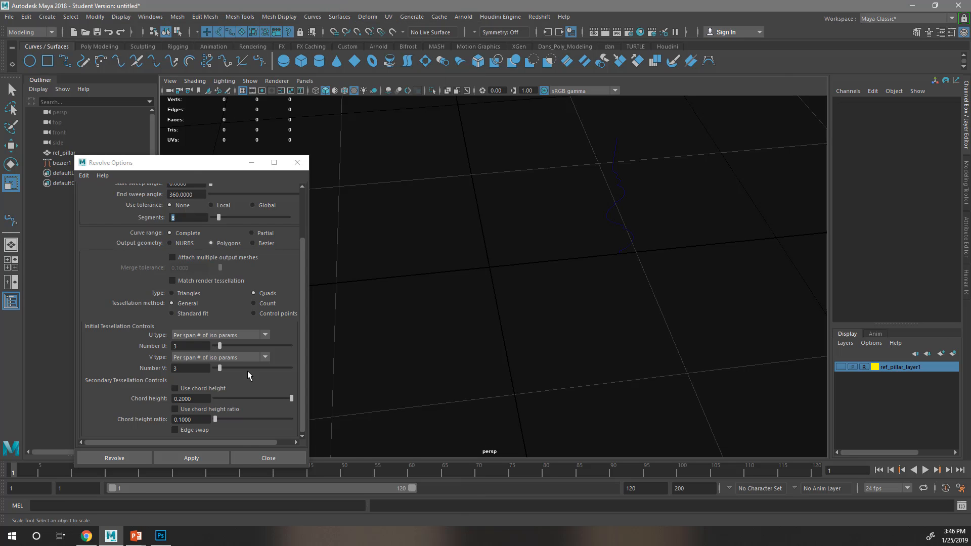
Step: Try revolving the profile curve 360 degrees into a quad polygon mesh, using 8 segments and Number U and Number V of 3
{"action": "left_click", "coordinate": [175, 369]}
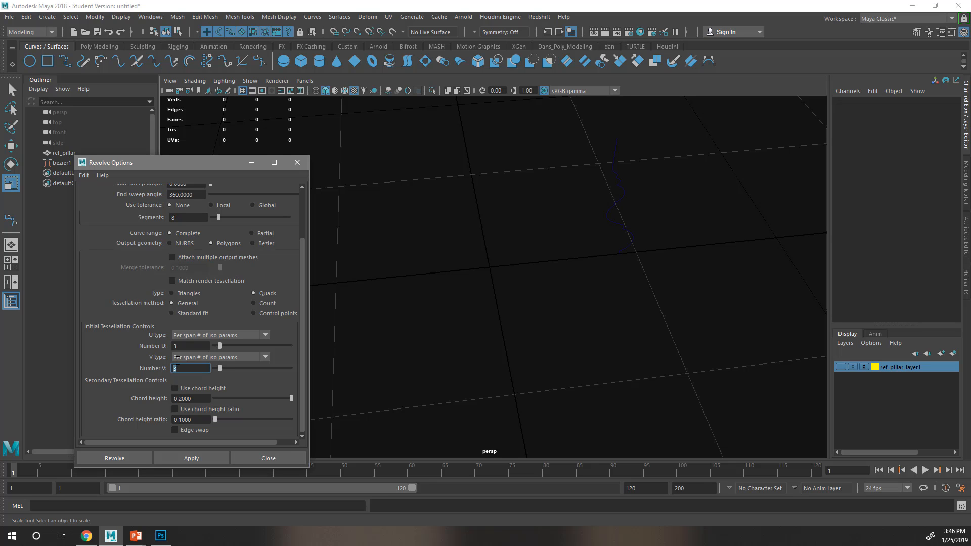
{"action": "left_click", "coordinate": [183, 217]}
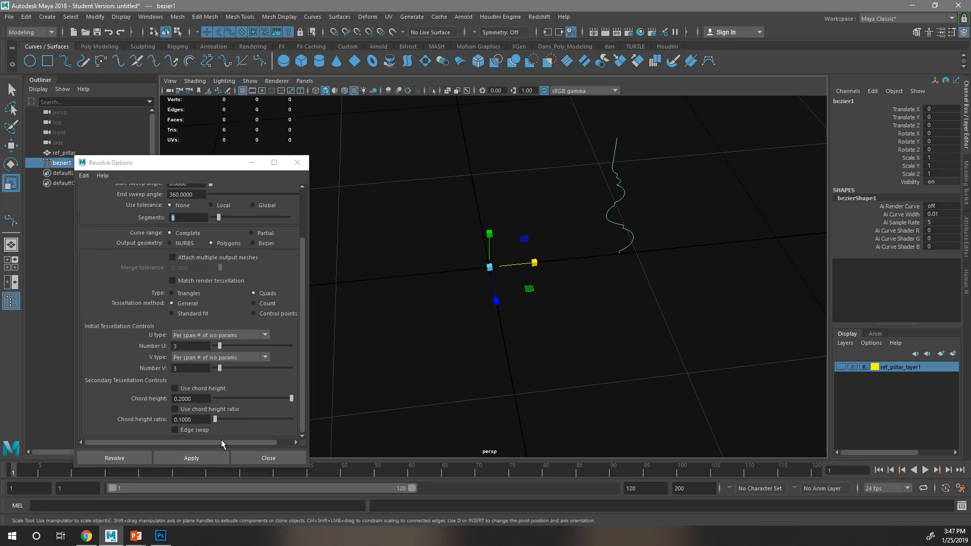
{"action": "left_click", "coordinate": [205, 457]}
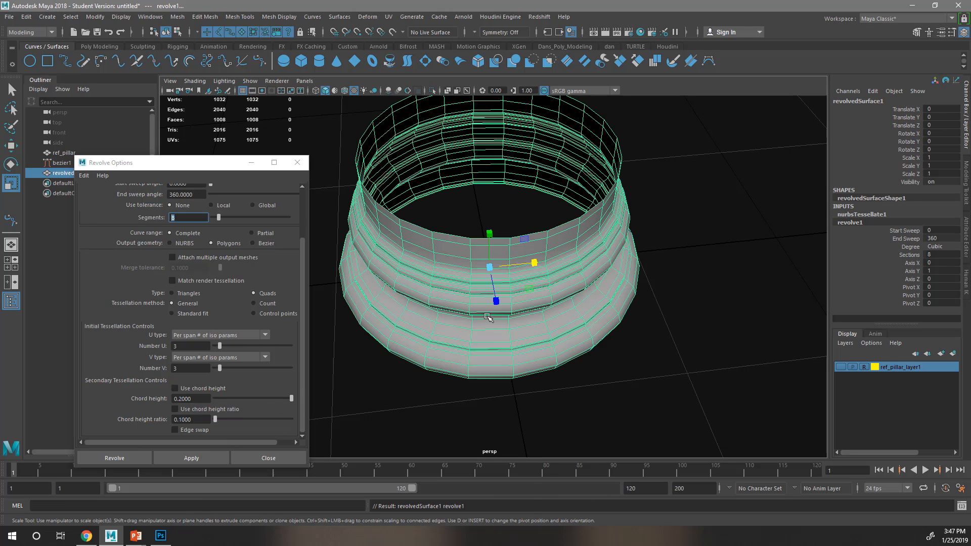
Step: Select an edge loop around the revolved mesh and compare its divisions with the Segments, Number U and Number V settings
{"action": "right_click_drag", "start_coordinate": [487, 245], "coordinate": [486, 217]}
{"action": "left_click", "coordinate": [453, 337]}
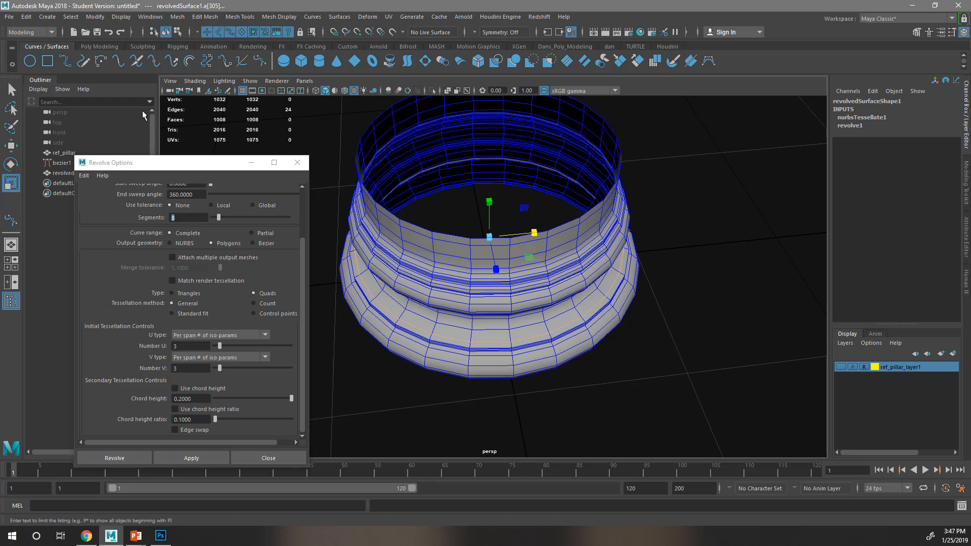
{"action": "left_click_drag", "start_coordinate": [298, 117], "coordinate": [279, 102]}
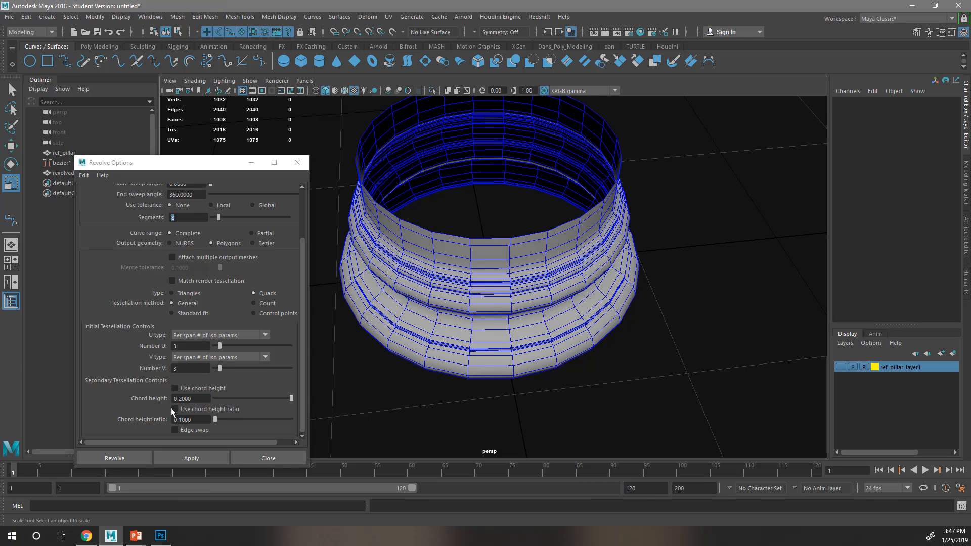
{"action": "left_click_drag", "start_coordinate": [181, 370], "coordinate": [164, 380]}
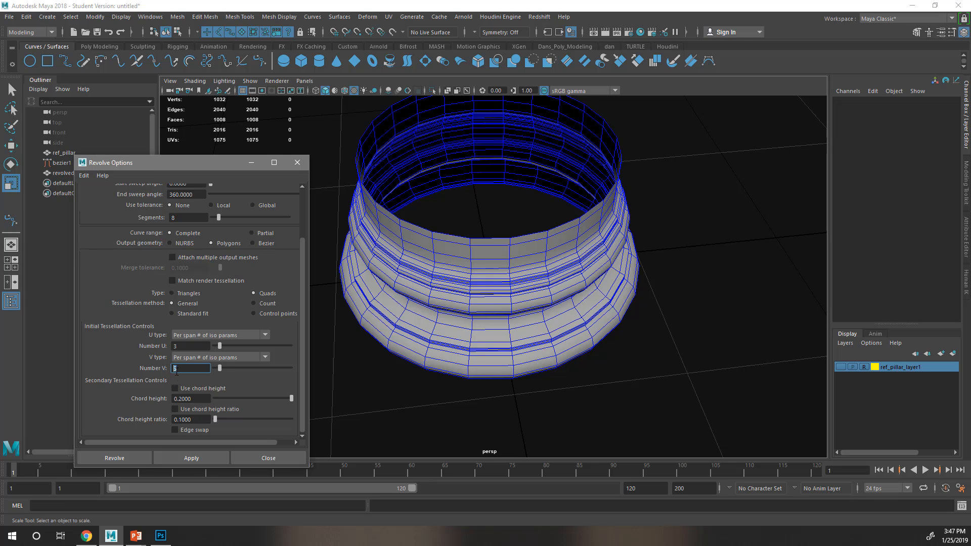
{"action": "left_click", "coordinate": [178, 219]}
{"action": "double_click", "coordinate": [477, 346]}
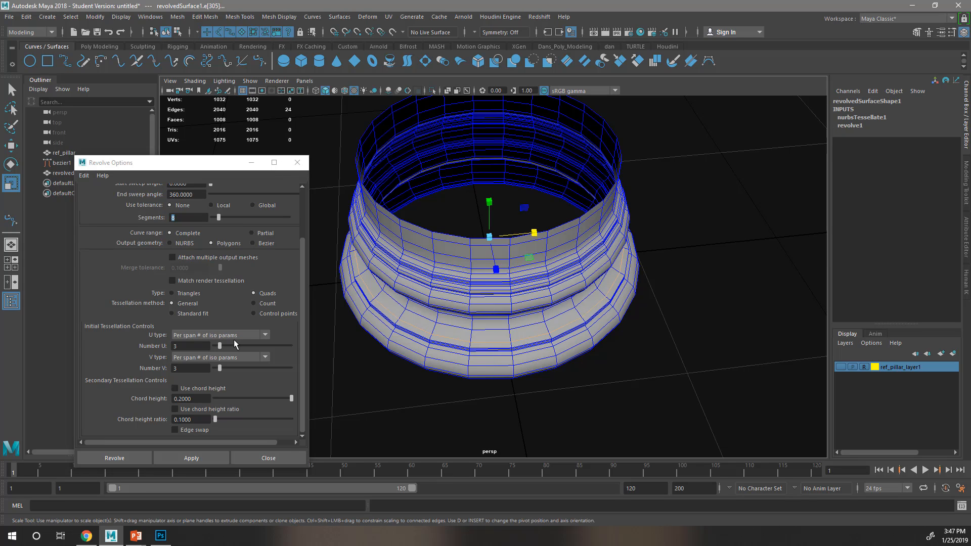
{"action": "left_click", "coordinate": [180, 352]}
{"action": "left_click", "coordinate": [184, 348]}
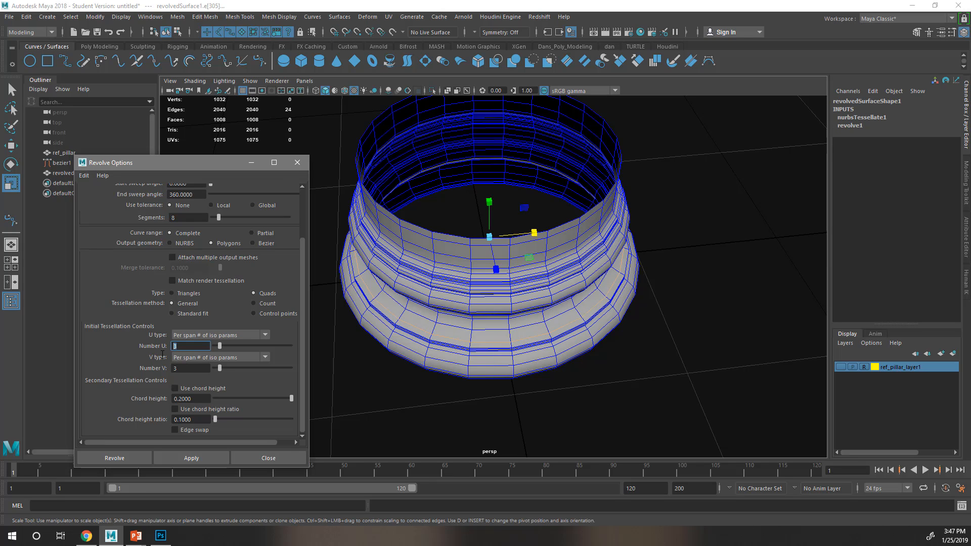
Step: Delete the trial revolved mesh and reselect the profile curve
{"action": "right_click_drag", "start_coordinate": [589, 236], "coordinate": [613, 213]}
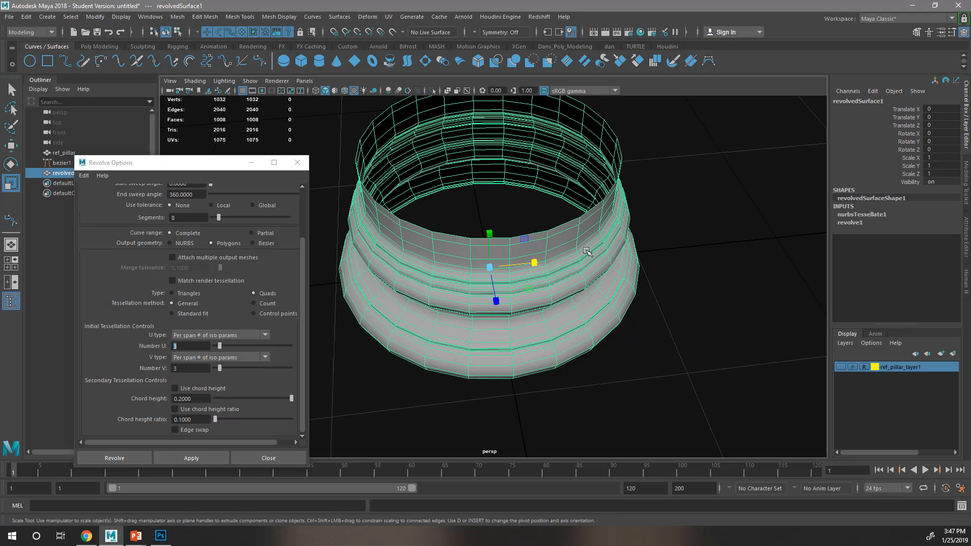
{"action": "key", "text": "Delete"}
{"action": "left_click", "coordinate": [614, 220]}
{"action": "left_click_drag", "start_coordinate": [613, 219], "coordinate": [609, 263], "text": "alt"}
{"action": "middle_click_drag", "start_coordinate": [582, 321], "coordinate": [505, 395], "text": "alt"}
{"action": "middle_click_drag", "start_coordinate": [566, 299], "coordinate": [546, 302], "text": "alt"}
{"action": "scroll", "coordinate": [545, 295], "scroll_direction": "up", "scroll_amount": 4}
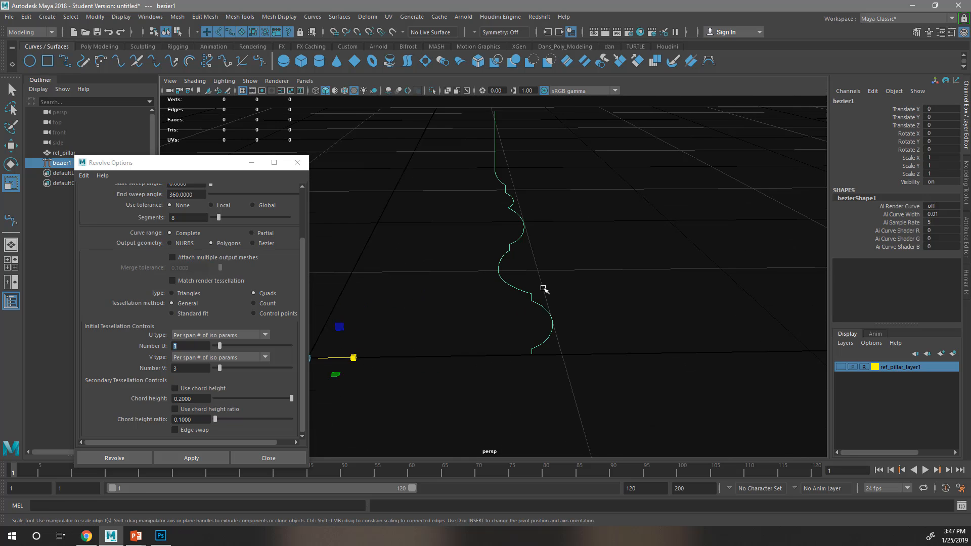
{"action": "scroll", "coordinate": [552, 304], "scroll_direction": "up", "scroll_amount": 2}
Step: Select all control vertices of the profile curve to examine its spans
{"action": "right_click_drag", "start_coordinate": [560, 314], "coordinate": [490, 275]}
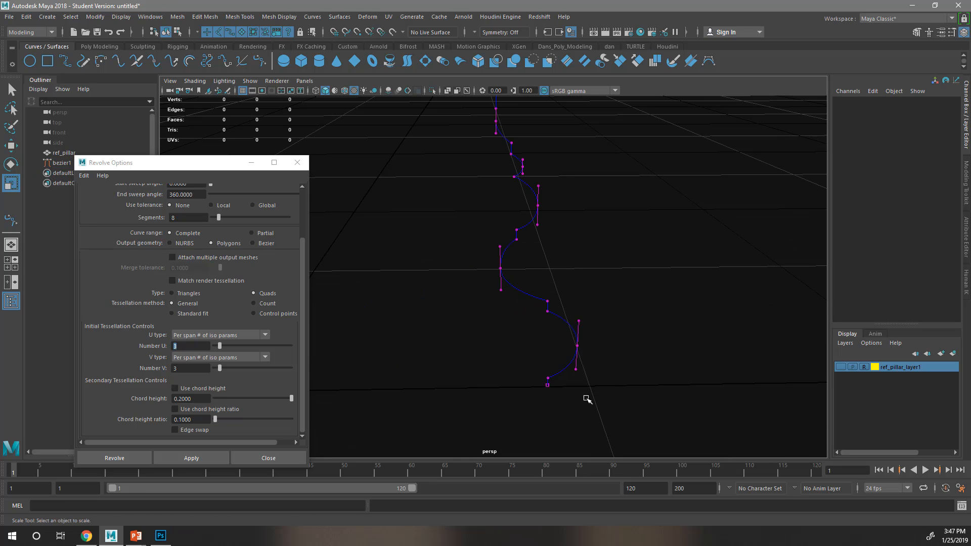
{"action": "left_click_drag", "start_coordinate": [602, 404], "coordinate": [371, 72]}
{"action": "middle_click_drag", "start_coordinate": [547, 272], "coordinate": [542, 315], "text": "alt"}
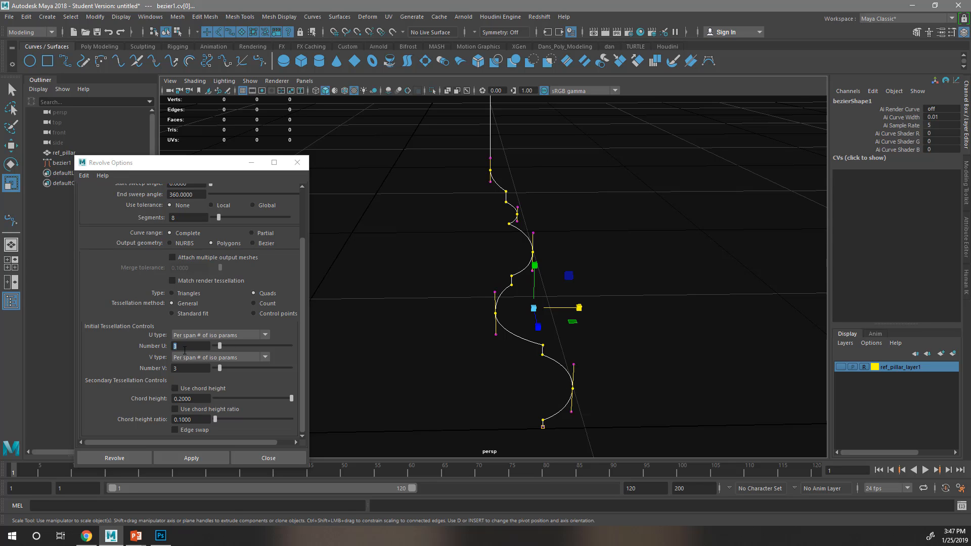
{"action": "left_click_drag", "start_coordinate": [549, 338], "coordinate": [539, 362], "text": "alt"}
Step: Return the profile curve to object mode and revolve it 360 degrees into a quad polygon mesh with 8 segments
{"action": "right_click_drag", "start_coordinate": [533, 283], "coordinate": [548, 266]}
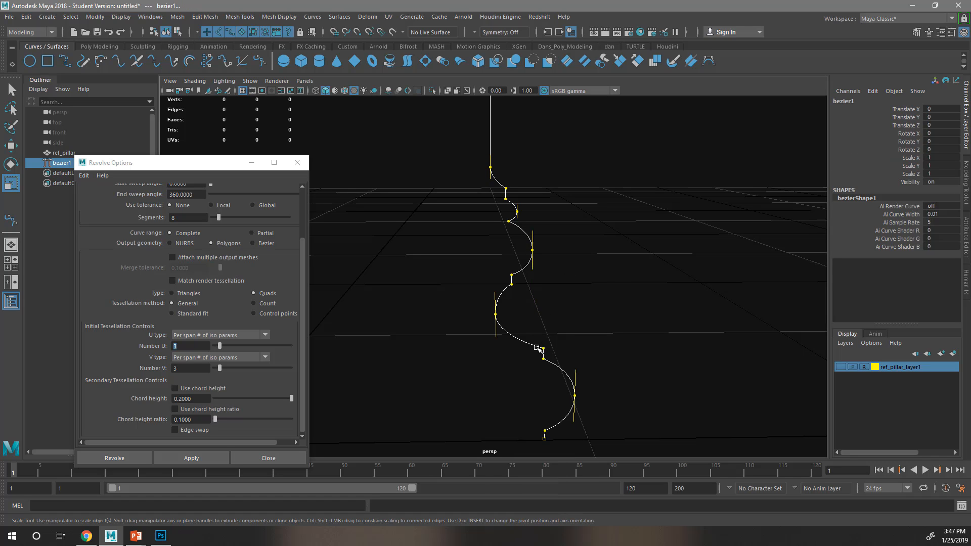
{"action": "left_click", "coordinate": [537, 349]}
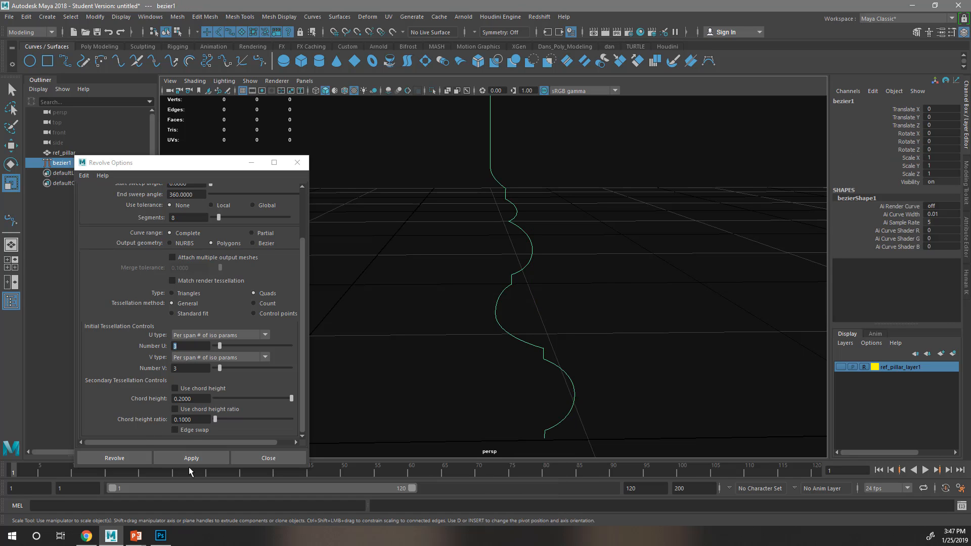
{"action": "left_click", "coordinate": [190, 457]}
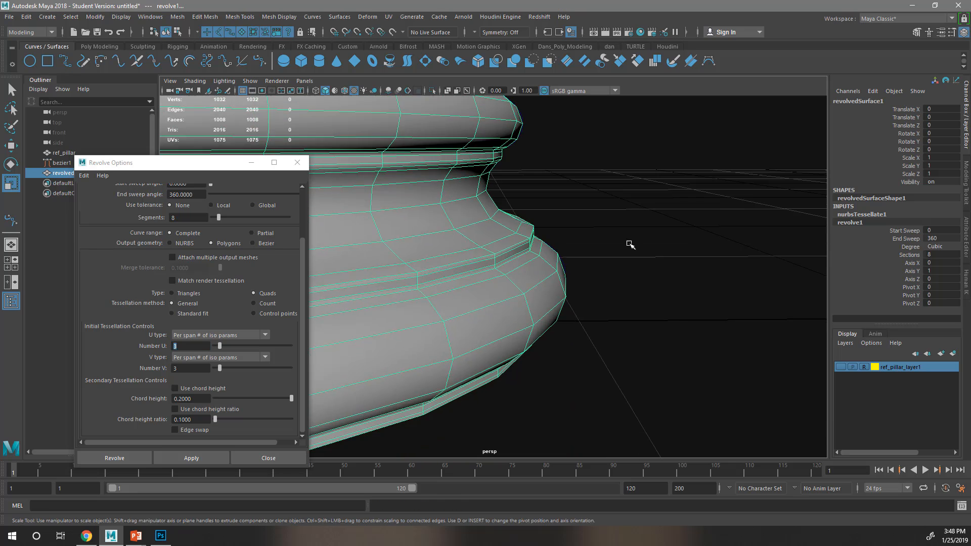
Step: Select three vertically adjacent faces on the underside of the mesh's lowest rounded moulding to check the subdivisions per curve span
{"action": "scroll", "coordinate": [614, 249], "scroll_direction": "down", "scroll_amount": 3}
{"action": "scroll", "coordinate": [562, 298], "scroll_direction": "up", "scroll_amount": 5}
{"action": "right_click", "coordinate": [569, 324]}
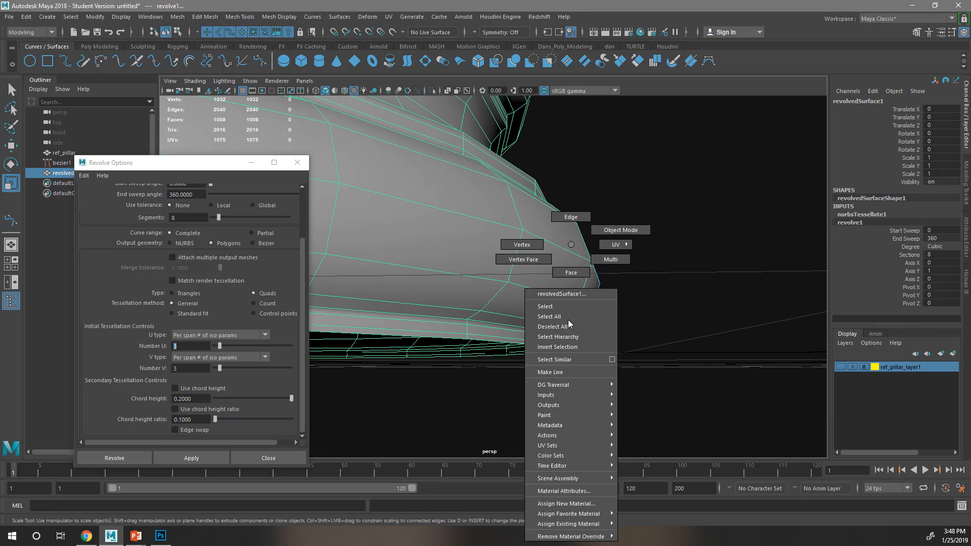
{"action": "left_click", "coordinate": [571, 273]}
{"action": "left_click", "coordinate": [532, 322]}
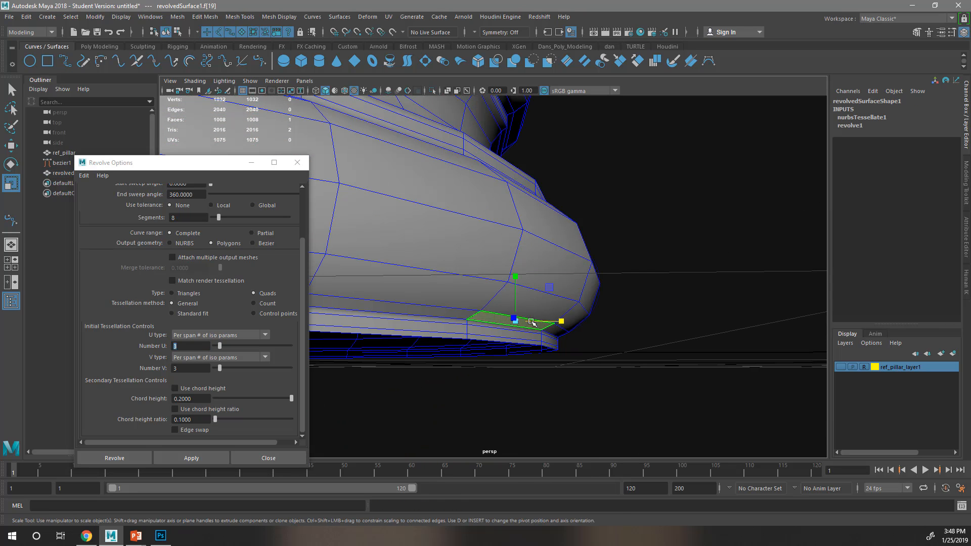
{"action": "left_click", "coordinate": [548, 301], "text": "shift"}
{"action": "left_click", "coordinate": [564, 285], "text": "shift"}
{"action": "mouse_move", "coordinate": [610, 315]}
{"action": "left_mouse_down", "text": "alt"}
{"action": "mouse_move", "coordinate": [589, 297]}
{"action": "mouse_move", "coordinate": [618, 308]}
{"action": "mouse_move", "coordinate": [609, 333]}
{"action": "left_mouse_up", "text": "alt"}
Step: In the front view, select the three outermost faces along the lower half of the lowest rounded moulding to check that span
{"action": "key", "text": "space"}
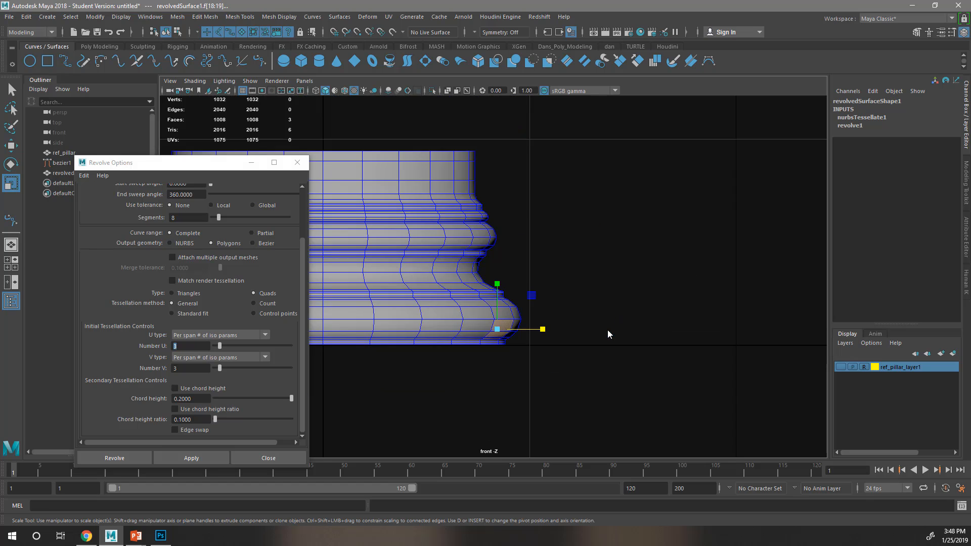
{"action": "scroll", "coordinate": [610, 335], "scroll_direction": "up", "scroll_amount": 10}
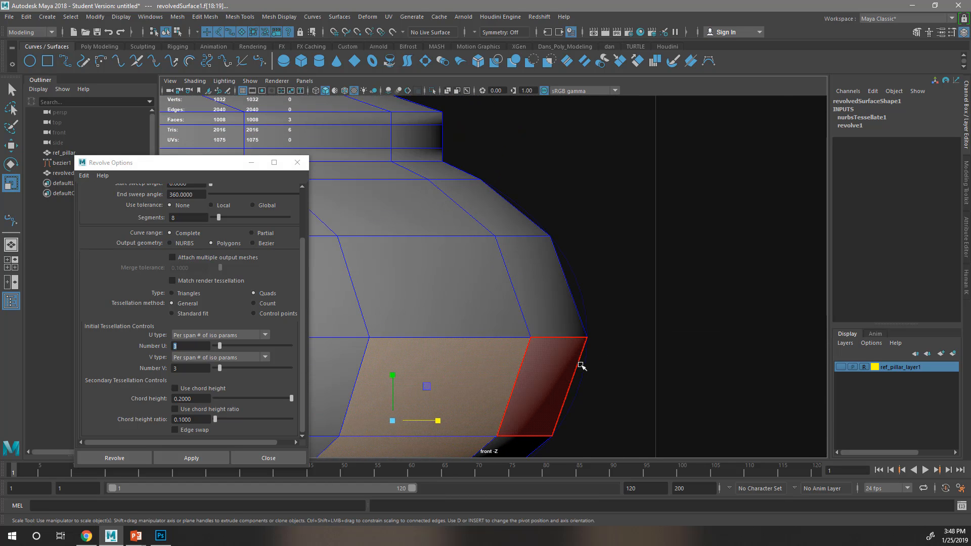
{"action": "scroll", "coordinate": [582, 366], "scroll_direction": "down", "scroll_amount": 3}
{"action": "scroll", "coordinate": [570, 310], "scroll_direction": "up", "scroll_amount": 3}
{"action": "middle_click_drag", "start_coordinate": [602, 355], "coordinate": [620, 273], "text": "alt"}
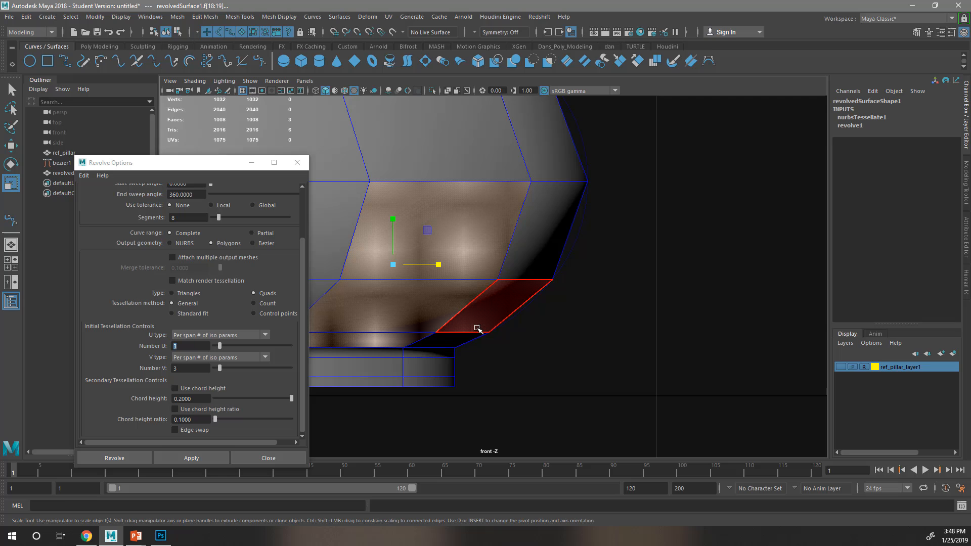
{"action": "left_click", "coordinate": [446, 336]}
{"action": "left_click", "coordinate": [552, 242]}
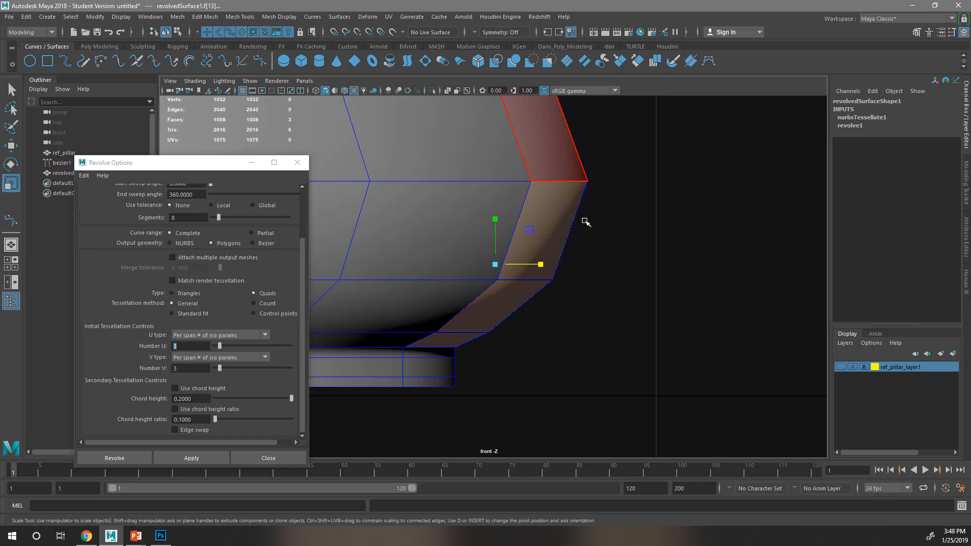
Step: Select the faces of the short straight band at the mesh's foot one after another to check its span
{"action": "left_click", "coordinate": [445, 351]}
{"action": "left_click", "coordinate": [444, 369]}
{"action": "left_click", "coordinate": [447, 383]}
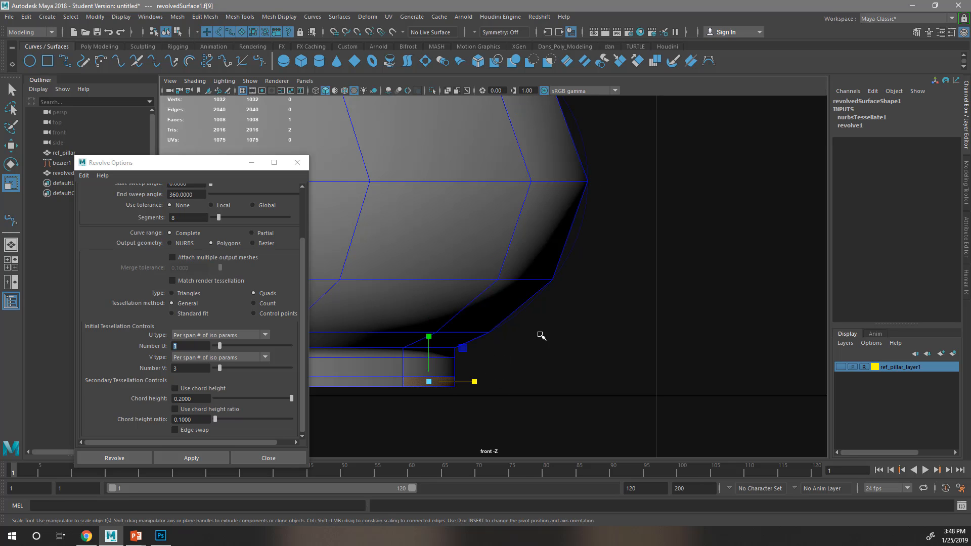
Step: Select the three outermost faces on the upper half of the lowest rounded moulding and examine the spans above it
{"action": "middle_click_drag", "start_coordinate": [537, 280], "coordinate": [540, 435], "text": "alt"}
{"action": "left_click", "coordinate": [551, 246]}
{"action": "left_click", "coordinate": [489, 205], "text": "shift"}
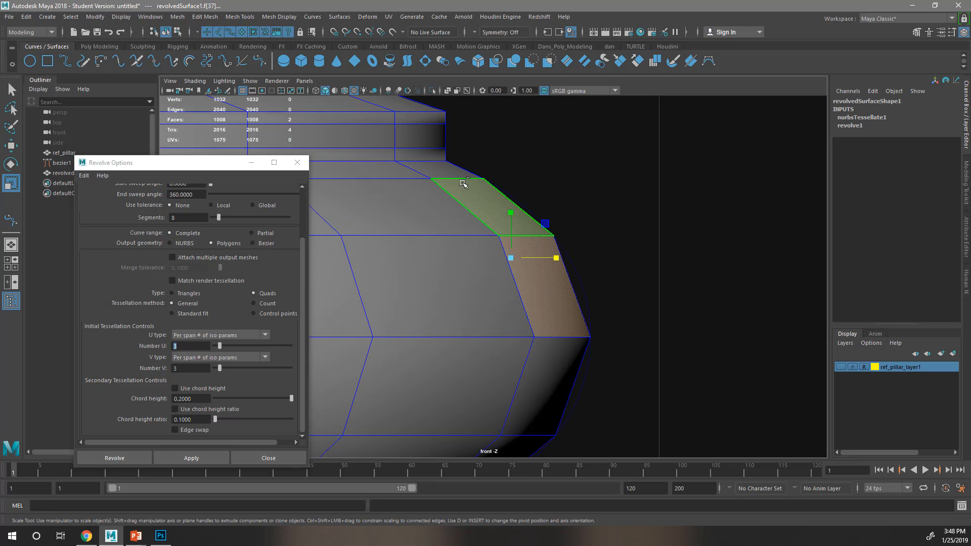
{"action": "left_click", "coordinate": [451, 172], "text": "shift"}
{"action": "middle_click_drag", "start_coordinate": [508, 305], "coordinate": [534, 405], "text": "alt"}
{"action": "scroll", "coordinate": [534, 397], "scroll_direction": "down", "scroll_amount": 9}
{"action": "scroll", "coordinate": [537, 396], "scroll_direction": "up", "scroll_amount": 8}
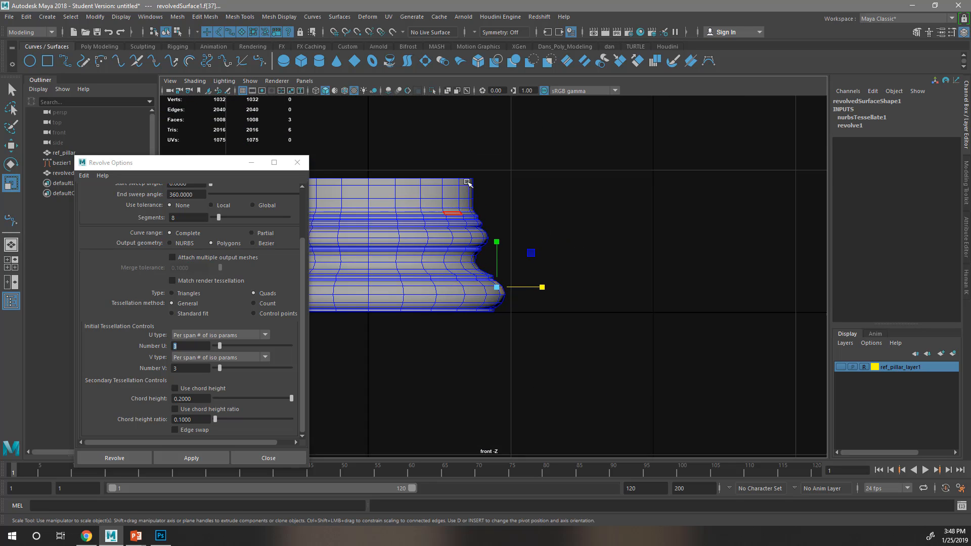
{"action": "scroll", "coordinate": [539, 429], "scroll_direction": "up", "scroll_amount": 2}
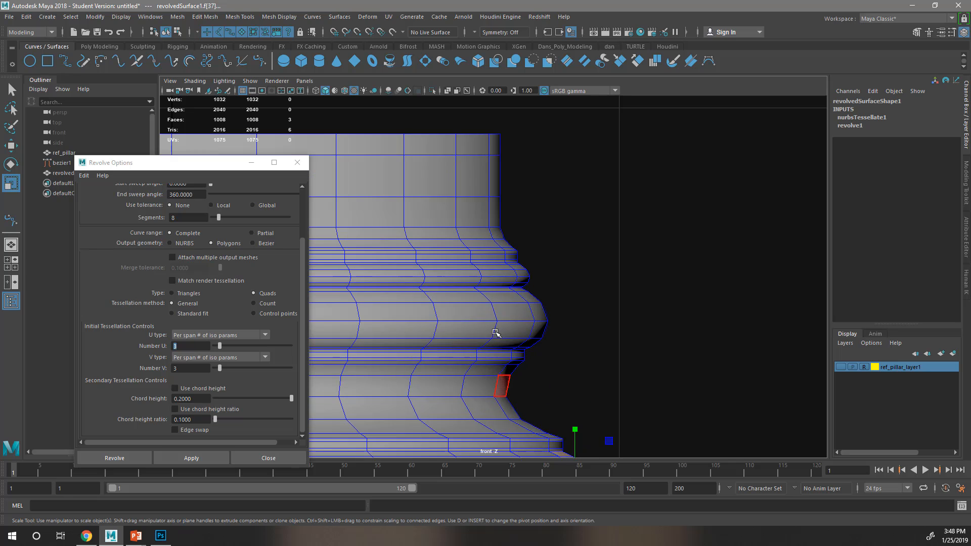
Step: Return the revolved mesh to object mode and switch back to the perspective view
{"action": "right_click_drag", "start_coordinate": [481, 246], "coordinate": [521, 227]}
{"action": "scroll", "coordinate": [530, 281], "scroll_direction": "down", "scroll_amount": 6}
{"action": "scroll", "coordinate": [531, 281], "scroll_direction": "up", "scroll_amount": 2}
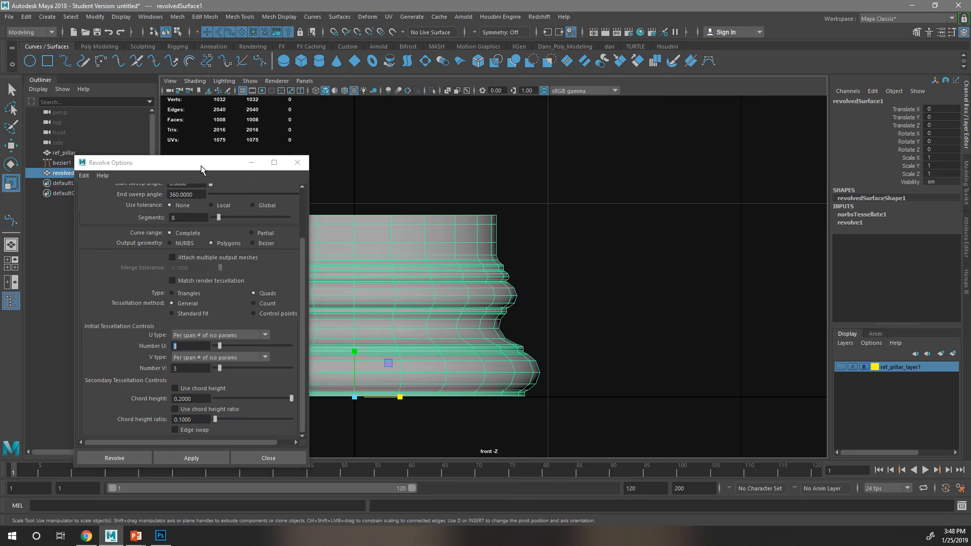
{"action": "left_click_drag", "start_coordinate": [201, 169], "coordinate": [157, 120]}
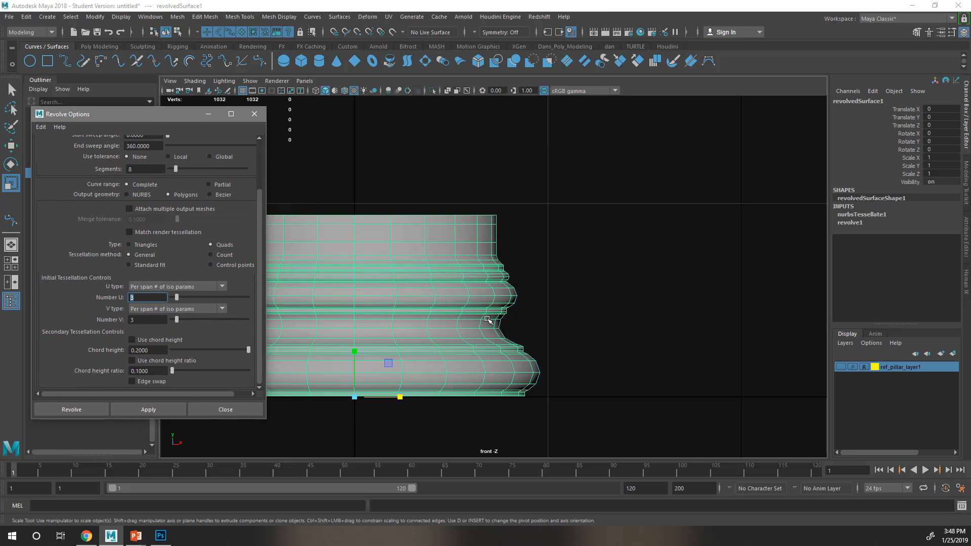
{"action": "left_click", "coordinate": [427, 281]}
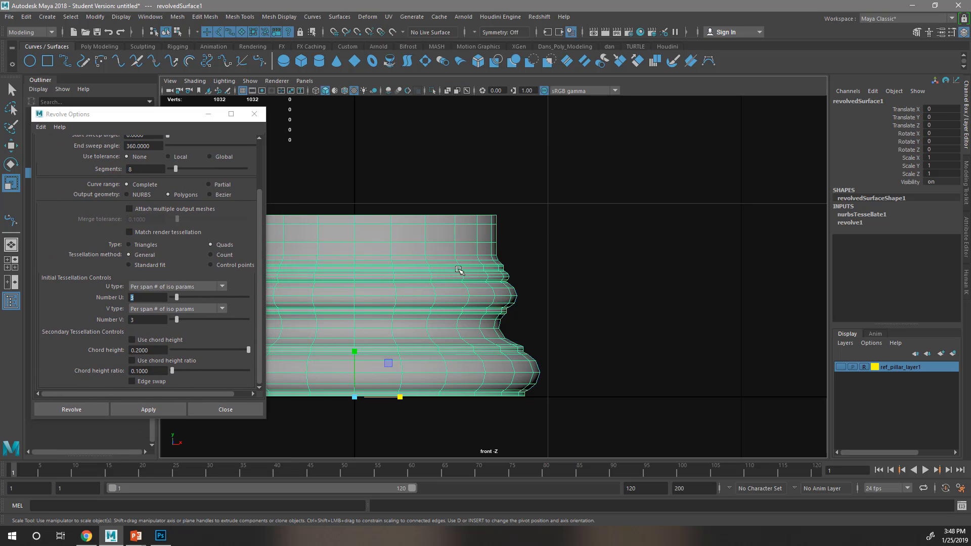
{"action": "key", "text": "space"}
{"action": "left_click_drag", "start_coordinate": [459, 267], "coordinate": [459, 243]}
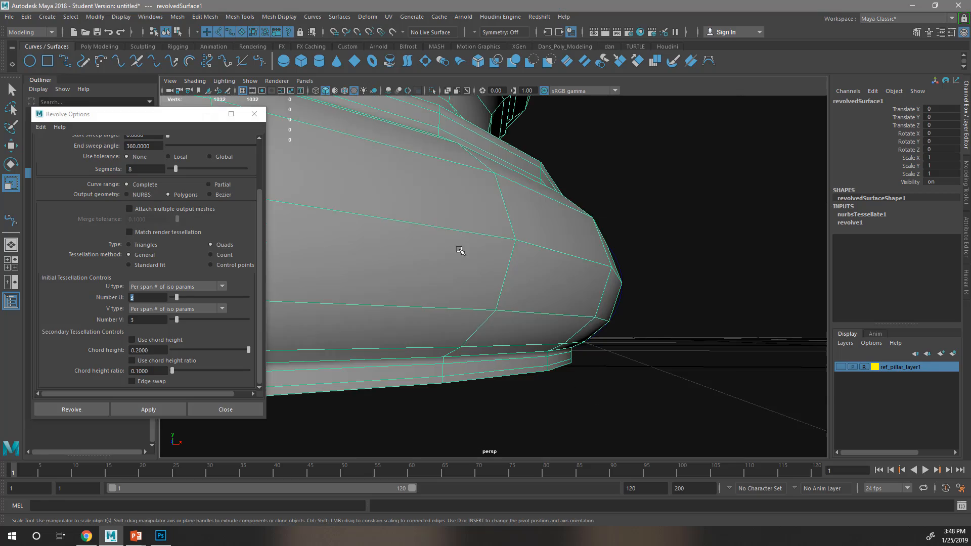
Step: Examine the whole column base mesh from the side and above, along with its polygon count
{"action": "left_click_drag", "start_coordinate": [493, 278], "coordinate": [508, 293], "text": "alt"}
{"action": "right_click_drag", "start_coordinate": [508, 295], "coordinate": [258, 379], "text": "alt"}
{"action": "middle_click_drag", "start_coordinate": [493, 295], "coordinate": [581, 367], "text": "alt"}
{"action": "right_click_drag", "start_coordinate": [557, 336], "coordinate": [340, 382], "text": "alt"}
{"action": "mouse_move", "coordinate": [340, 382]}
{"action": "left_mouse_down", "text": "alt"}
{"action": "mouse_move", "coordinate": [540, 264]}
{"action": "mouse_move", "coordinate": [559, 223]}
{"action": "mouse_move", "coordinate": [397, 271]}
{"action": "left_mouse_up", "text": "alt"}
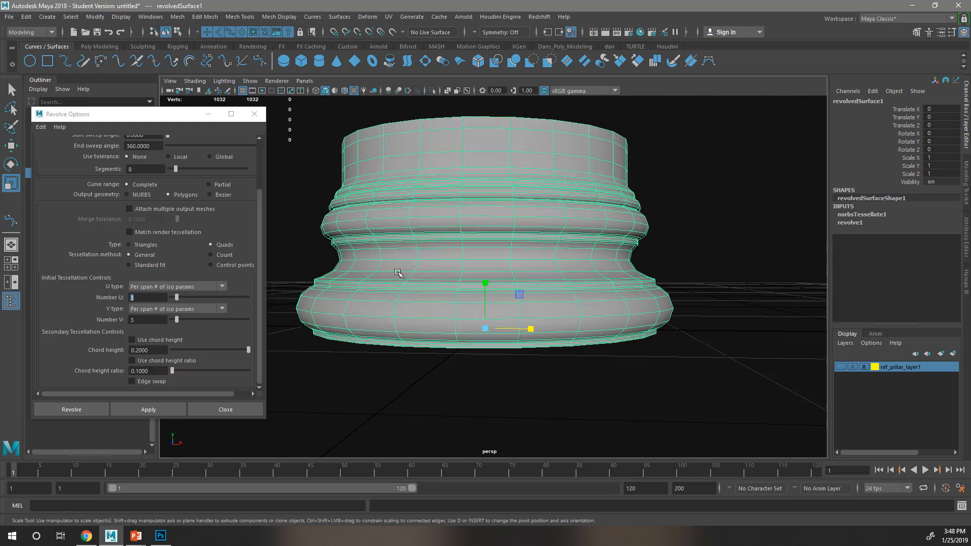
{"action": "mouse_move", "coordinate": [192, 109]}
{"action": "left_mouse_down"}
{"action": "mouse_move", "coordinate": [211, 191]}
{"action": "mouse_move", "coordinate": [212, 167]}
{"action": "left_mouse_up"}
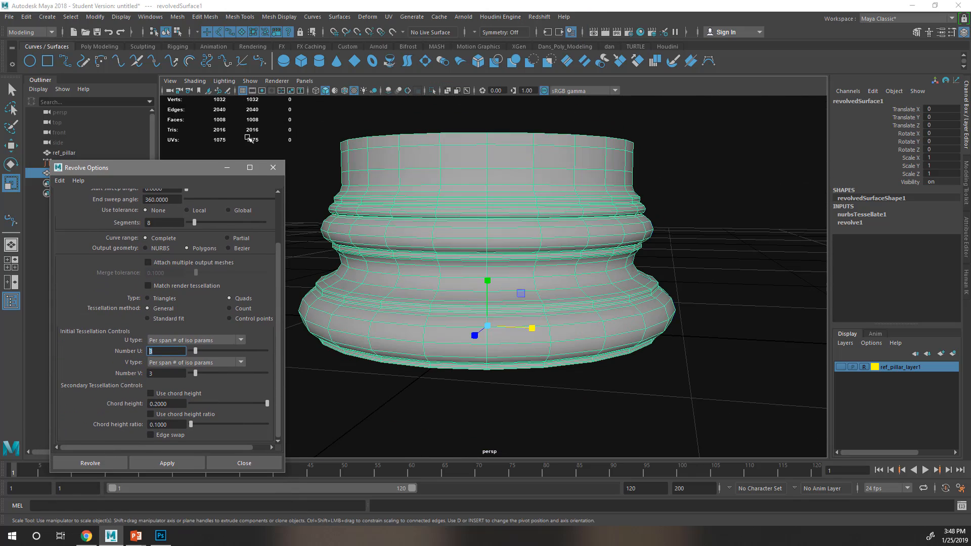
{"action": "left_click_drag", "start_coordinate": [507, 269], "coordinate": [518, 296], "text": "alt"}
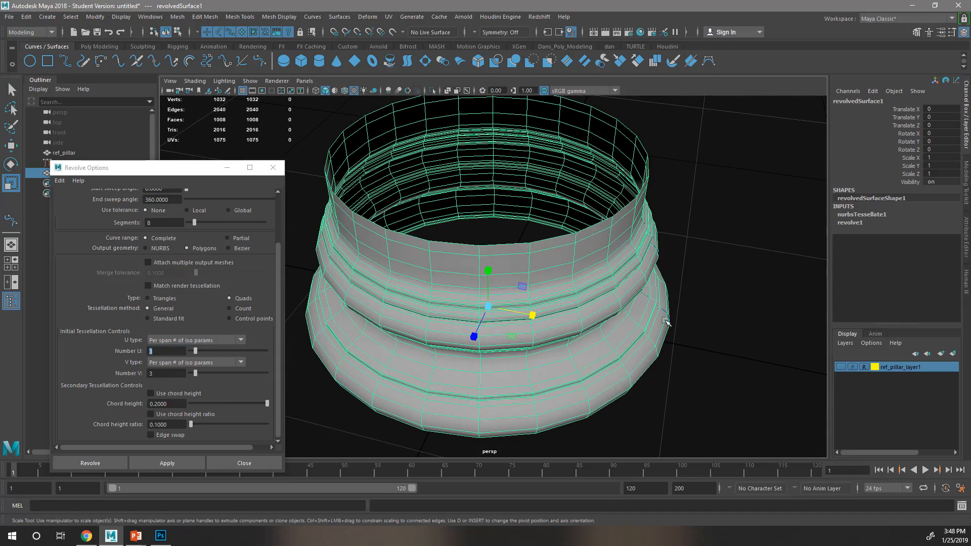
{"action": "left_click_drag", "start_coordinate": [667, 322], "coordinate": [638, 270], "text": "alt"}
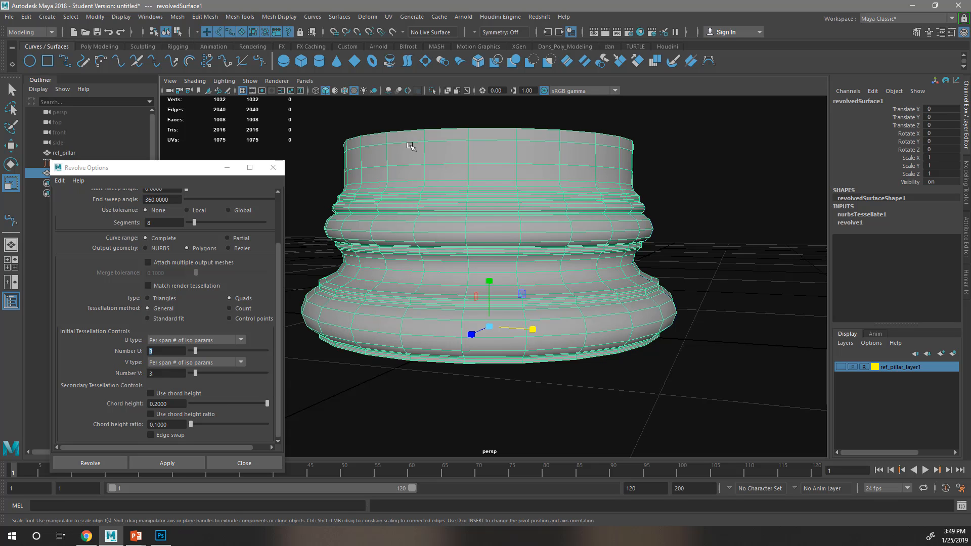
Step: Move the revolved mesh about 9.13 cm along X, away from the profile curve, and frame it in the view
{"action": "key", "text": "w"}
{"action": "left_click_drag", "start_coordinate": [528, 330], "coordinate": [958, 300]}
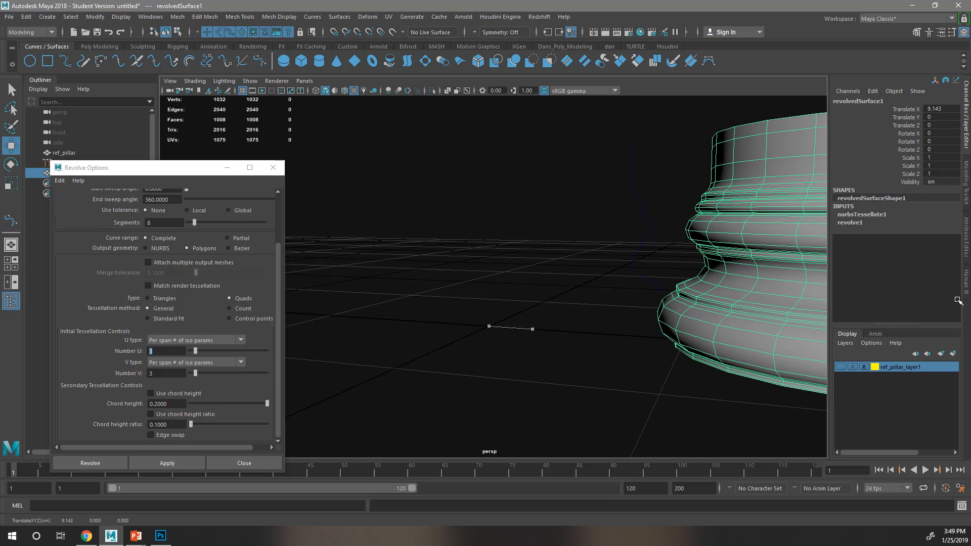
{"action": "key", "text": "f"}
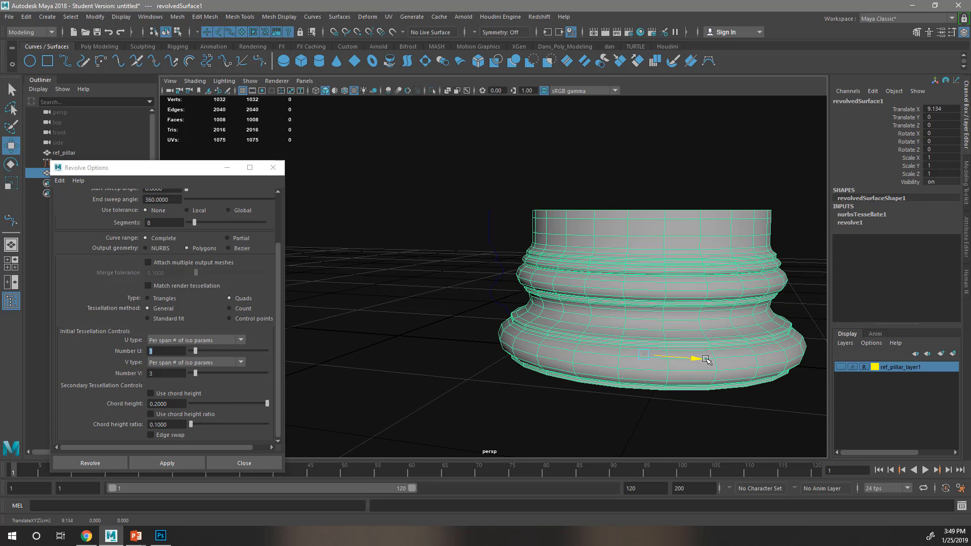
Step: Move the revolved mesh farther along X, to a Translate X of about 11.39
{"action": "left_click_drag", "start_coordinate": [706, 359], "coordinate": [776, 351]}
{"action": "left_click_drag", "start_coordinate": [550, 349], "coordinate": [510, 309], "text": "alt"}
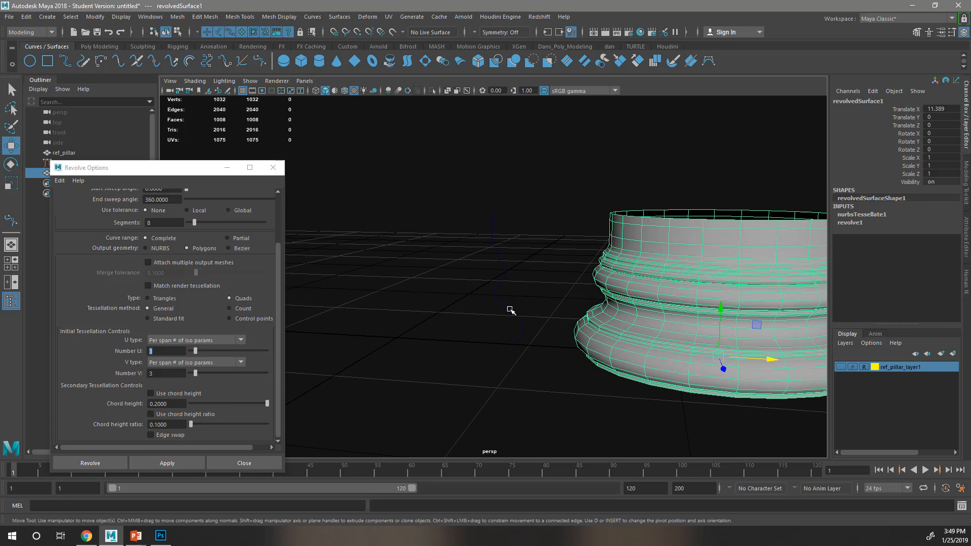
Step: Revolve the Bezier profile curve into a second polygon column base with Number U and Number V both set to 2
{"action": "left_click", "coordinate": [510, 310]}
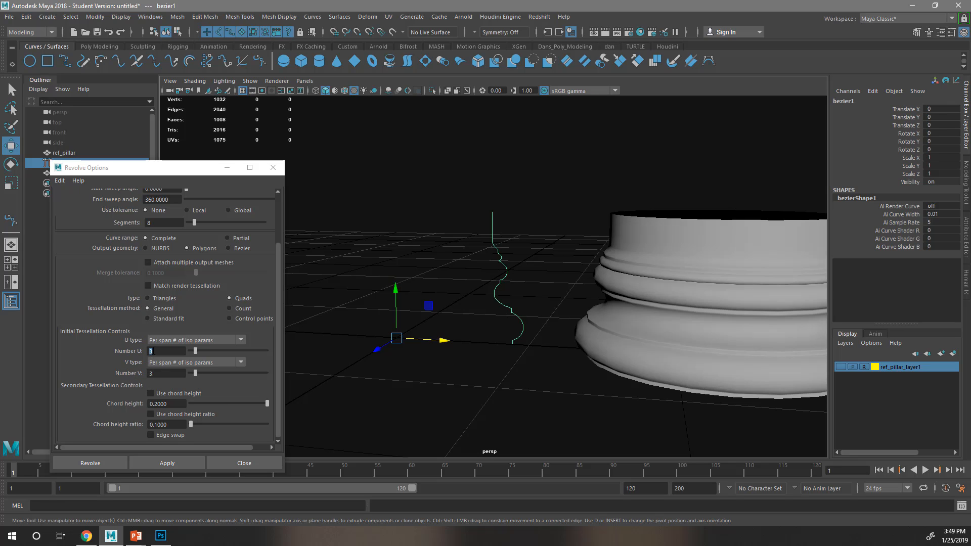
{"action": "key", "text": "F10"}
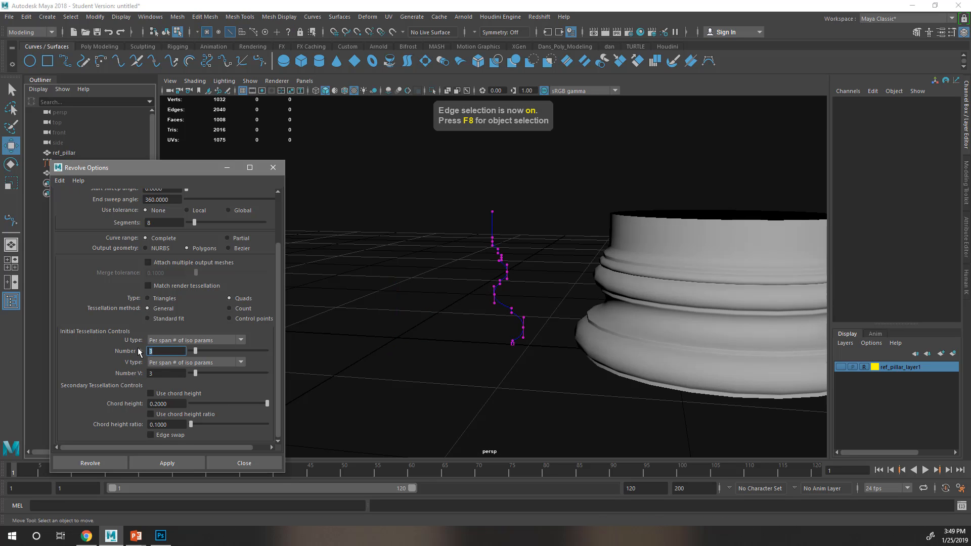
{"action": "left_click", "coordinate": [173, 377]}
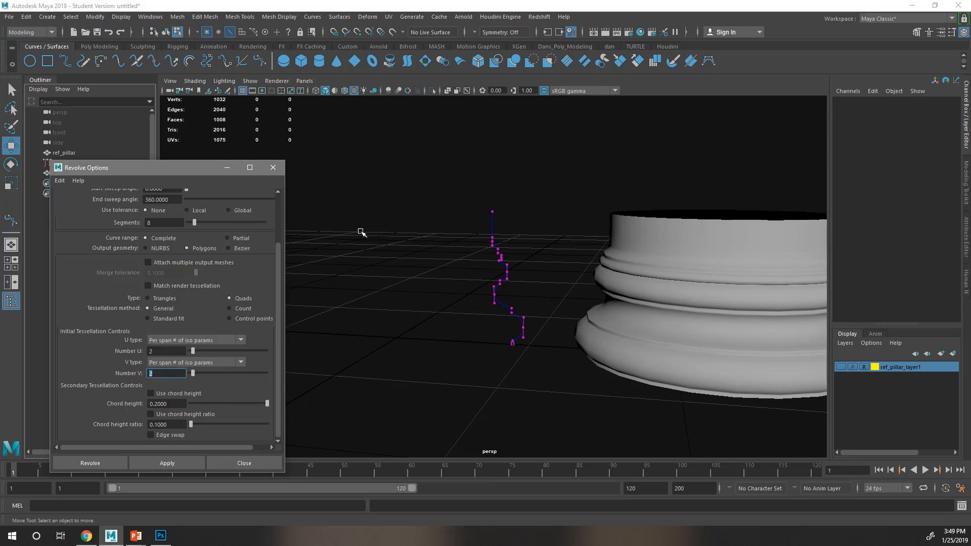
{"action": "right_click_drag", "start_coordinate": [491, 250], "coordinate": [521, 232]}
{"action": "left_click", "coordinate": [174, 463]}
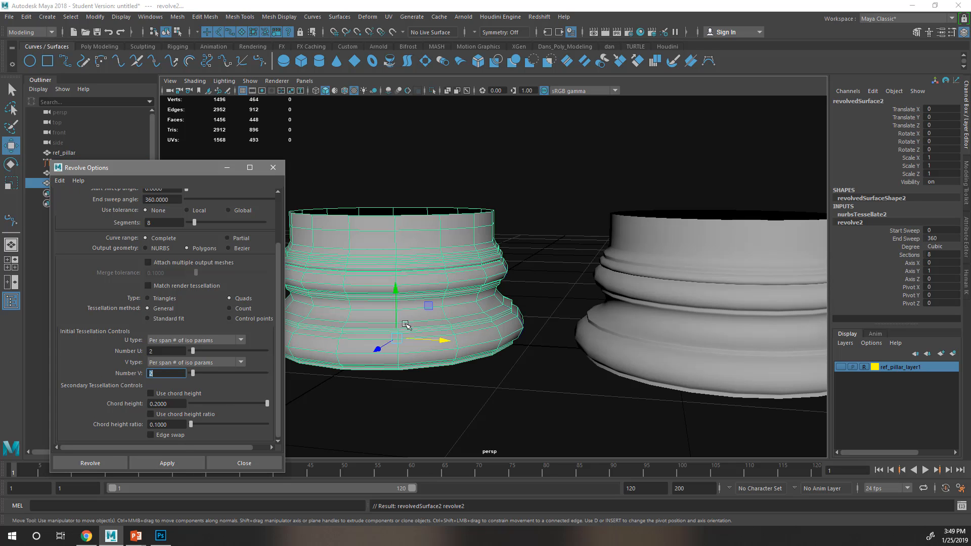
Step: Compare the two revolved column bases side by side, selecting each in turn to check its wireframe density and polygon count
{"action": "left_click", "coordinate": [590, 358]}
{"action": "scroll", "coordinate": [590, 358], "scroll_direction": "down", "scroll_amount": 5}
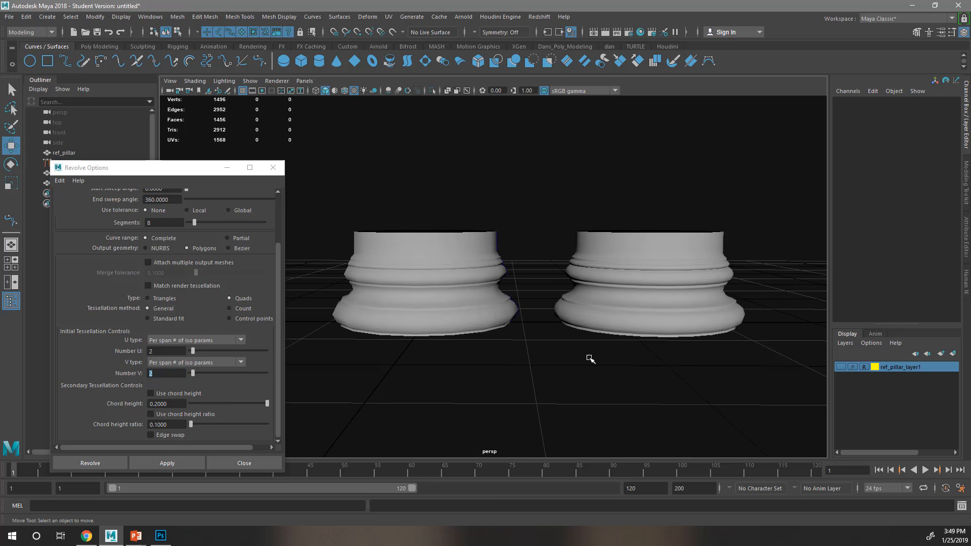
{"action": "scroll", "coordinate": [599, 330], "scroll_direction": "up", "scroll_amount": 2}
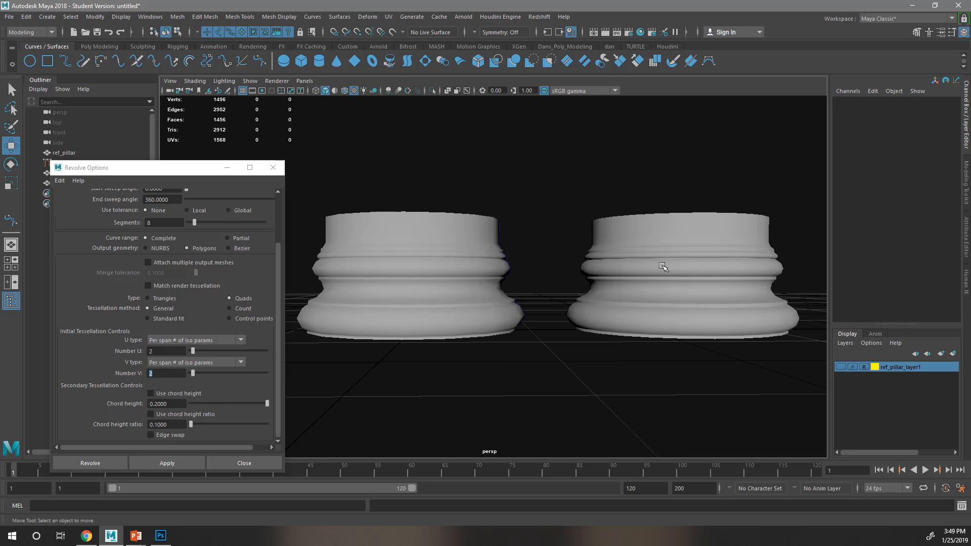
{"action": "left_click", "coordinate": [648, 266]}
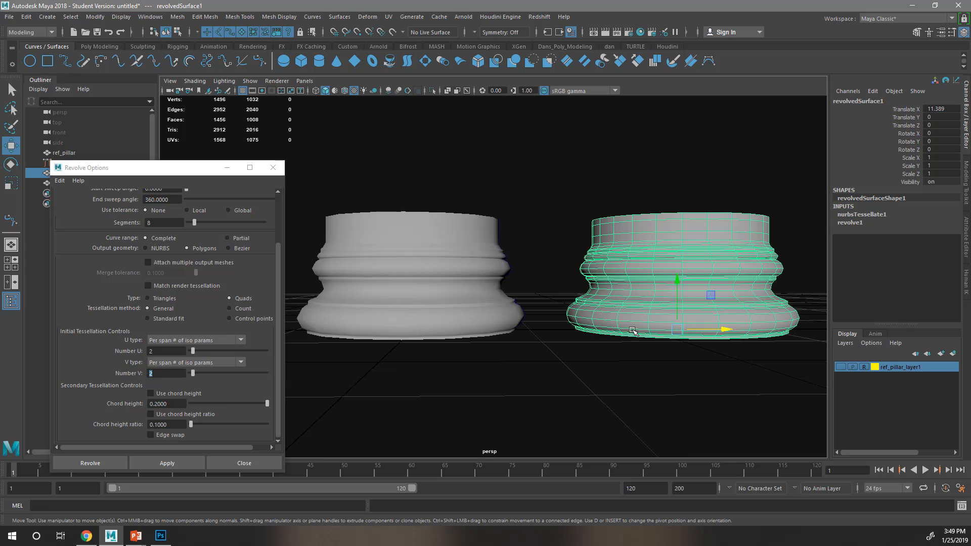
{"action": "left_click", "coordinate": [440, 306]}
{"action": "left_click_drag", "start_coordinate": [489, 412], "coordinate": [499, 374], "text": "alt"}
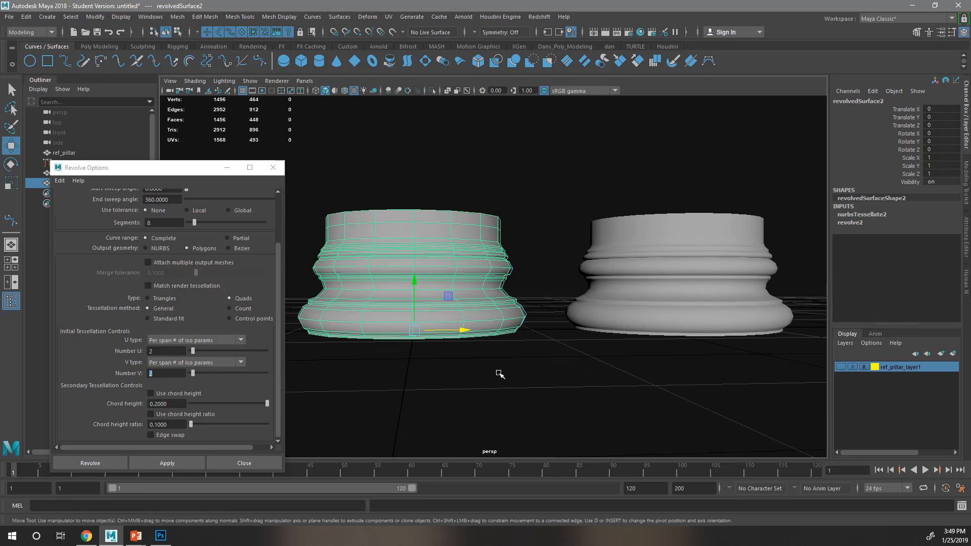
{"action": "scroll", "coordinate": [500, 374], "scroll_direction": "up", "scroll_amount": 1}
{"action": "scroll", "coordinate": [500, 373], "scroll_direction": "down", "scroll_amount": 3}
{"action": "left_click", "coordinate": [529, 340]}
{"action": "left_click_drag", "start_coordinate": [602, 333], "coordinate": [517, 357], "text": "alt"}
{"action": "left_click", "coordinate": [496, 315]}
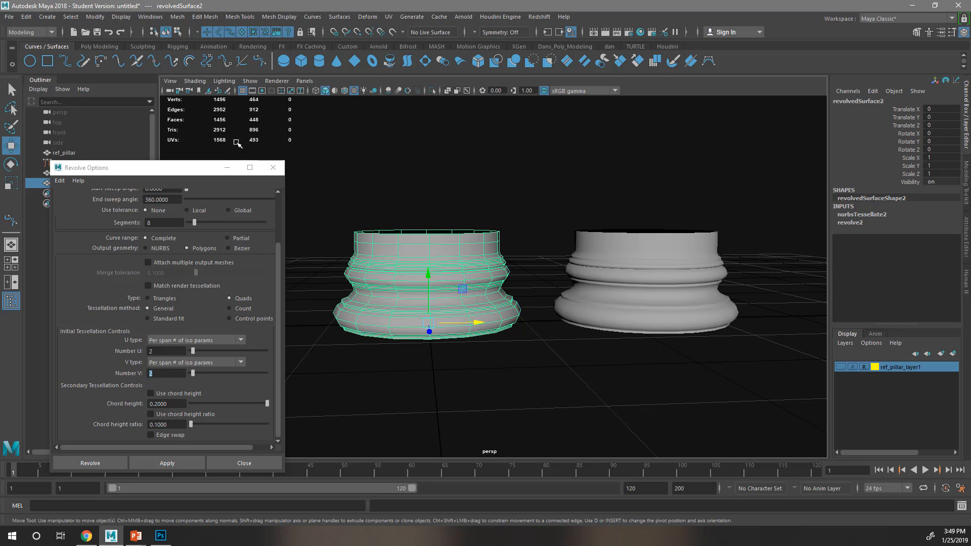
{"action": "left_click", "coordinate": [666, 311]}
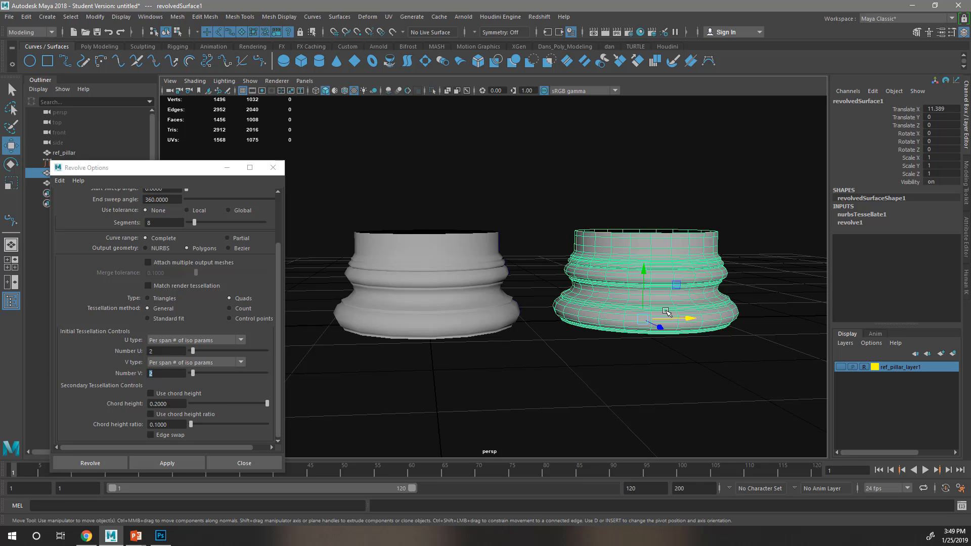
Step: Preview the lower-resolution column base with mesh smoothing on and examine its mouldings up close
{"action": "left_click", "coordinate": [440, 254]}
{"action": "scroll", "coordinate": [453, 289], "scroll_direction": "up", "scroll_amount": 4}
{"action": "middle_click_drag", "start_coordinate": [569, 259], "coordinate": [641, 265], "text": "alt"}
{"action": "left_click_drag", "start_coordinate": [636, 272], "coordinate": [628, 263], "text": "alt"}
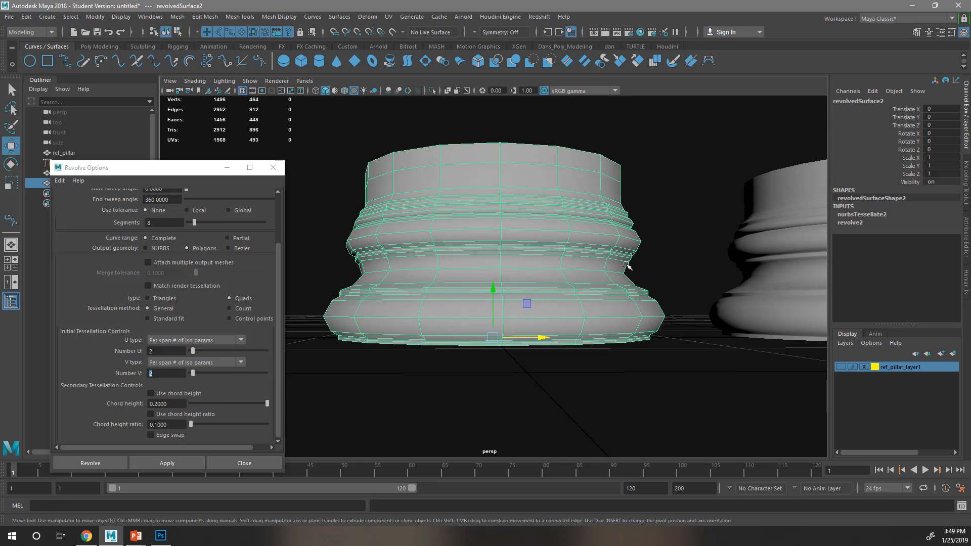
{"action": "key", "text": "3"}
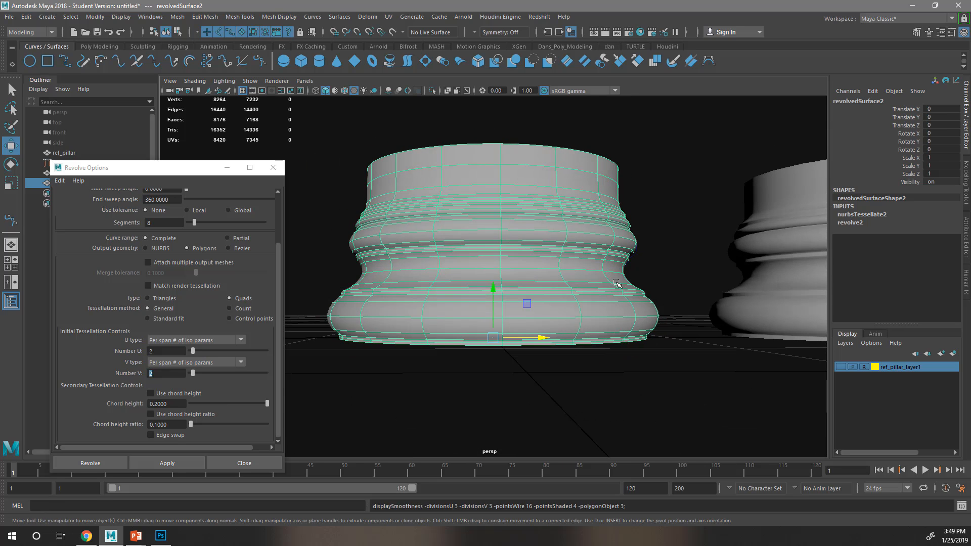
{"action": "left_click_drag", "start_coordinate": [627, 287], "coordinate": [635, 253], "text": "alt"}
{"action": "left_click", "coordinate": [657, 214]}
{"action": "left_click_drag", "start_coordinate": [657, 214], "coordinate": [665, 245], "text": "alt"}
{"action": "scroll", "coordinate": [634, 242], "scroll_direction": "up", "scroll_amount": 5}
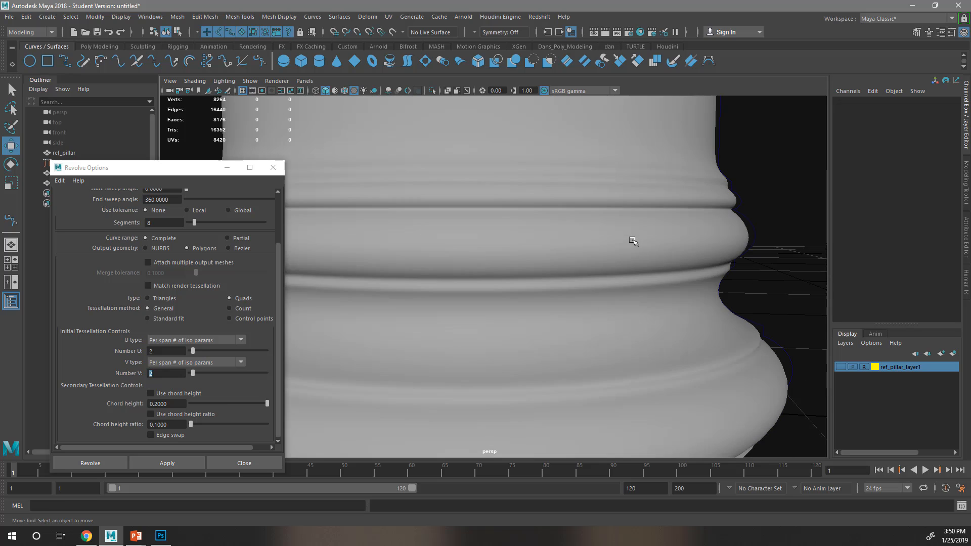
{"action": "scroll", "coordinate": [703, 275], "scroll_direction": "down", "scroll_amount": 5}
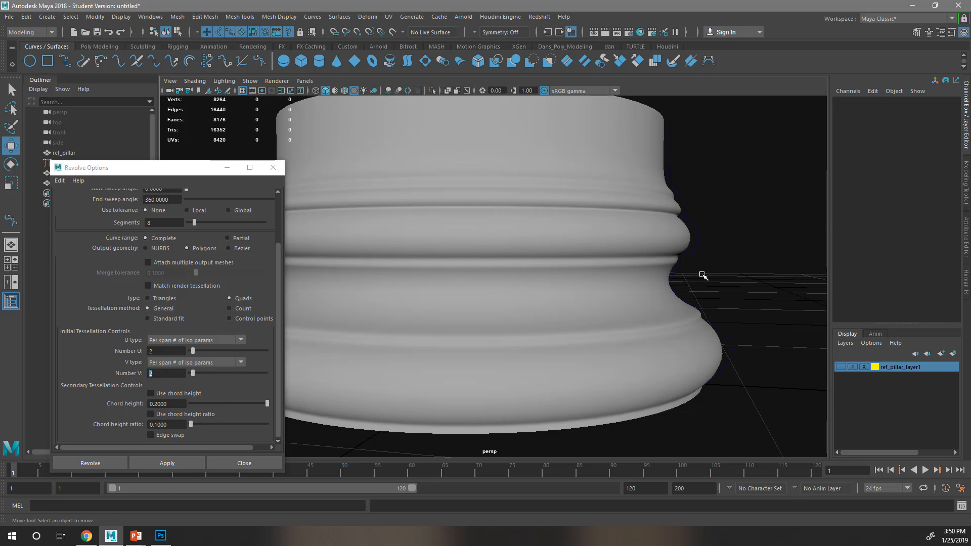
{"action": "left_click_drag", "start_coordinate": [566, 305], "coordinate": [594, 313], "text": "alt"}
{"action": "left_click", "coordinate": [595, 312]}
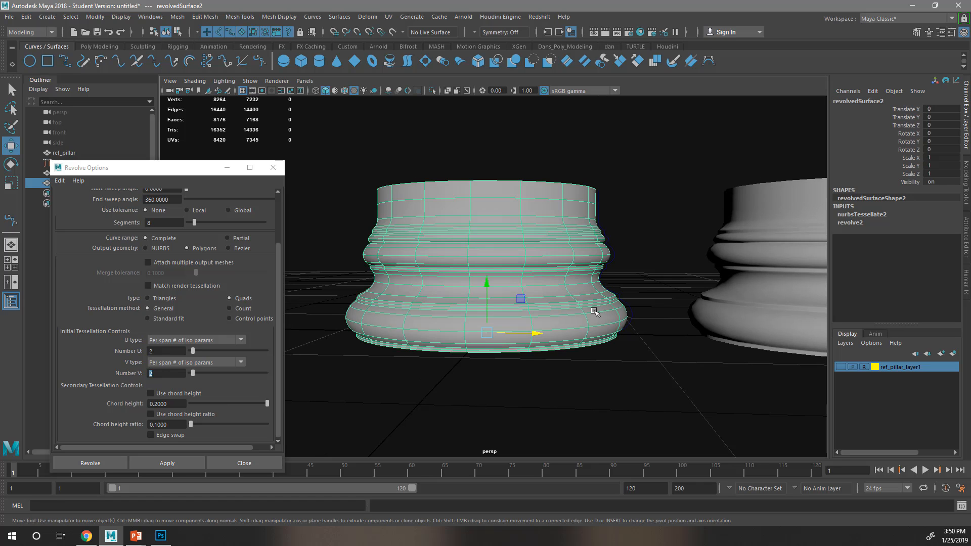
Step: Turn off the smooth preview on the lower-resolution mesh and compare its edge layout with the denser mesh
{"action": "key", "text": "1"}
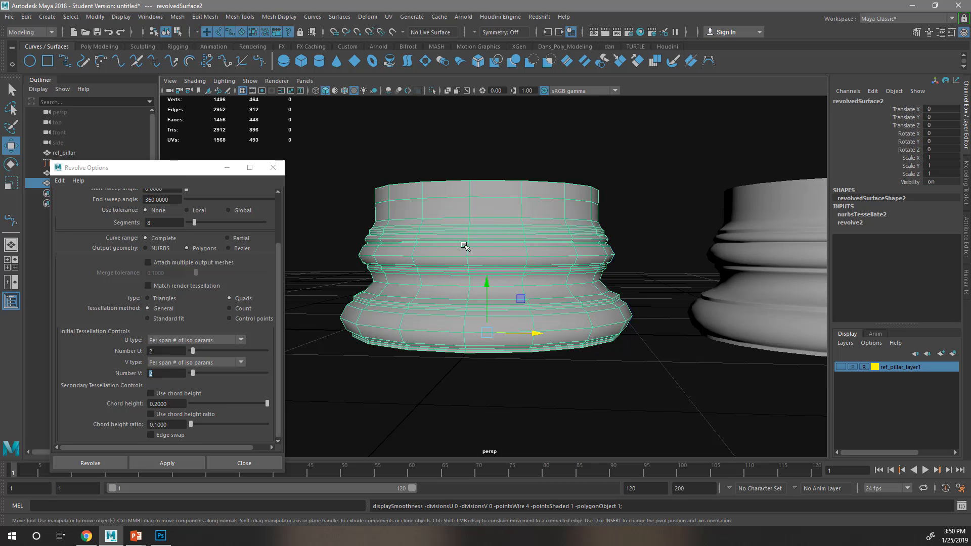
{"action": "left_click_drag", "start_coordinate": [482, 305], "coordinate": [506, 313], "text": "alt"}
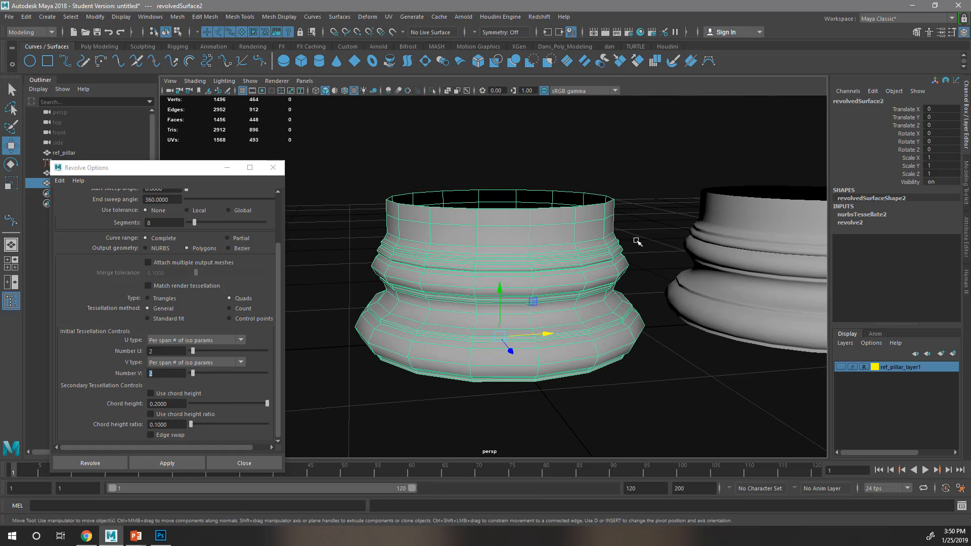
{"action": "middle_click_drag", "start_coordinate": [644, 264], "coordinate": [592, 276], "text": "alt"}
{"action": "left_click_drag", "start_coordinate": [567, 247], "coordinate": [548, 273], "text": "alt"}
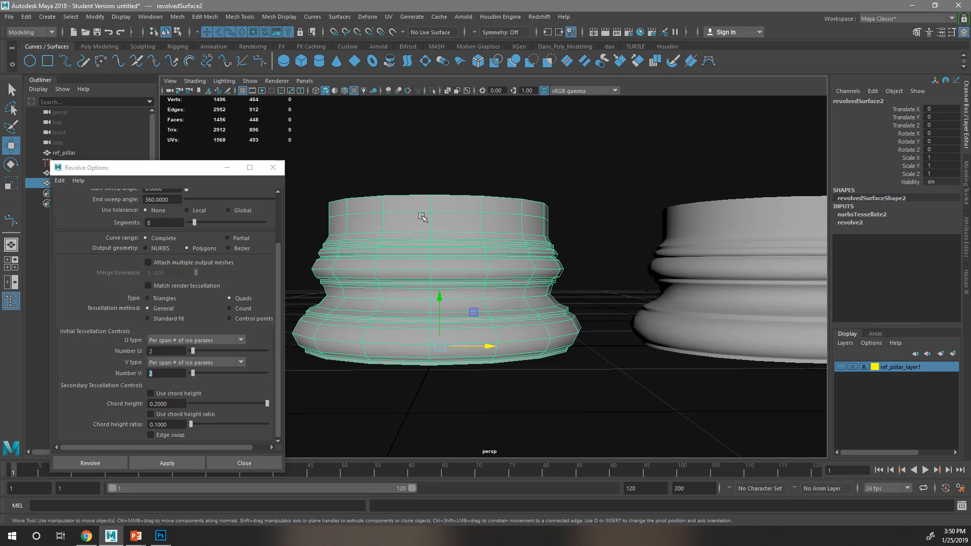
{"action": "mouse_move", "coordinate": [450, 220]}
{"action": "left_mouse_down", "text": "alt"}
{"action": "mouse_move", "coordinate": [451, 233]}
{"action": "mouse_move", "coordinate": [451, 222]}
{"action": "left_mouse_up", "text": "alt"}
{"action": "middle_click_drag", "start_coordinate": [613, 185], "coordinate": [466, 180], "text": "alt"}
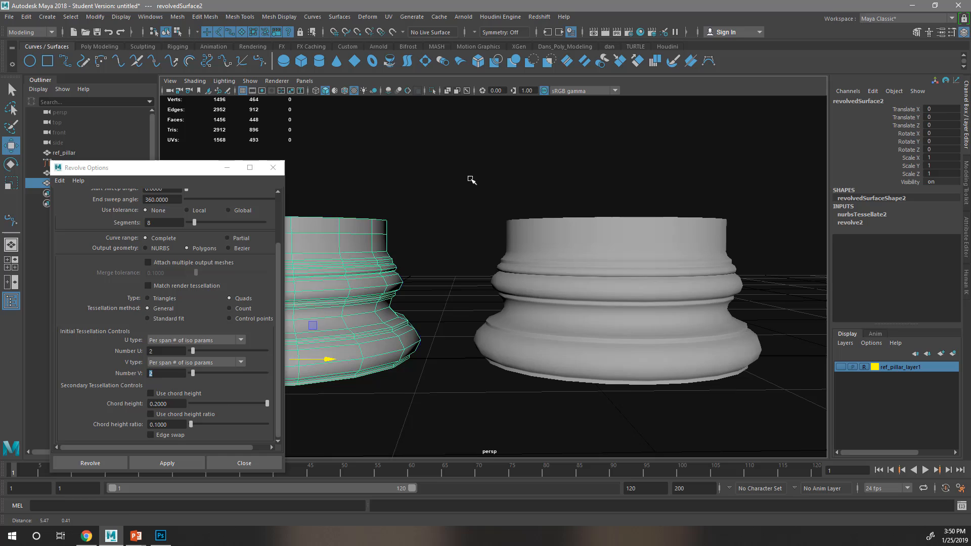
{"action": "left_click", "coordinate": [558, 221]}
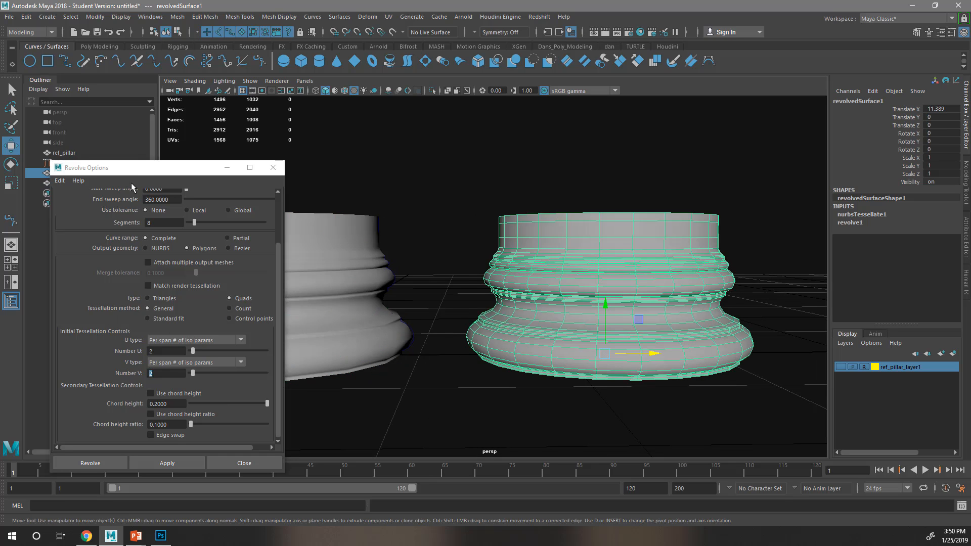
Step: Review the Number U, Number V and Segments settings in the Revolve options
{"action": "left_click_drag", "start_coordinate": [134, 170], "coordinate": [125, 110]}
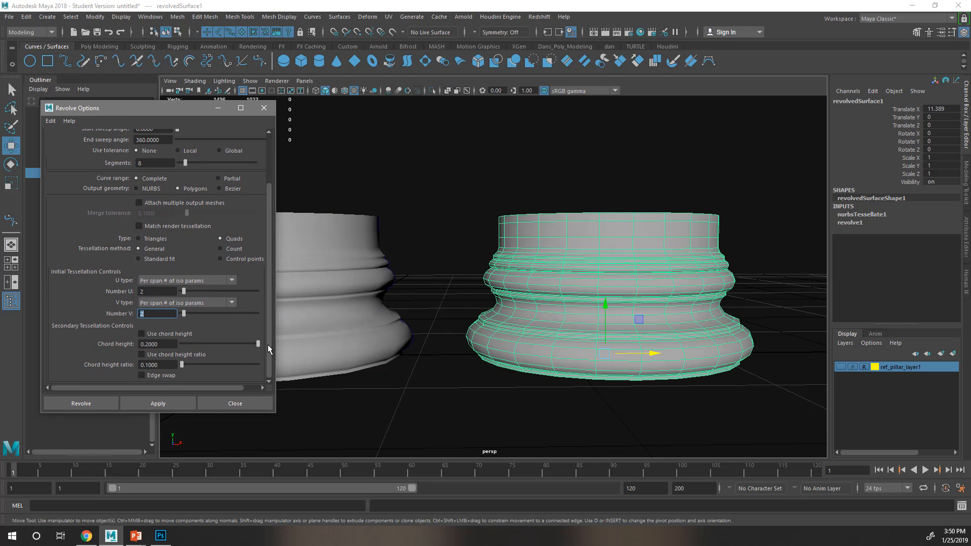
{"action": "mouse_move", "coordinate": [268, 344]}
{"action": "left_mouse_down"}
{"action": "mouse_move", "coordinate": [268, 274]}
{"action": "mouse_move", "coordinate": [270, 331]}
{"action": "left_mouse_up"}
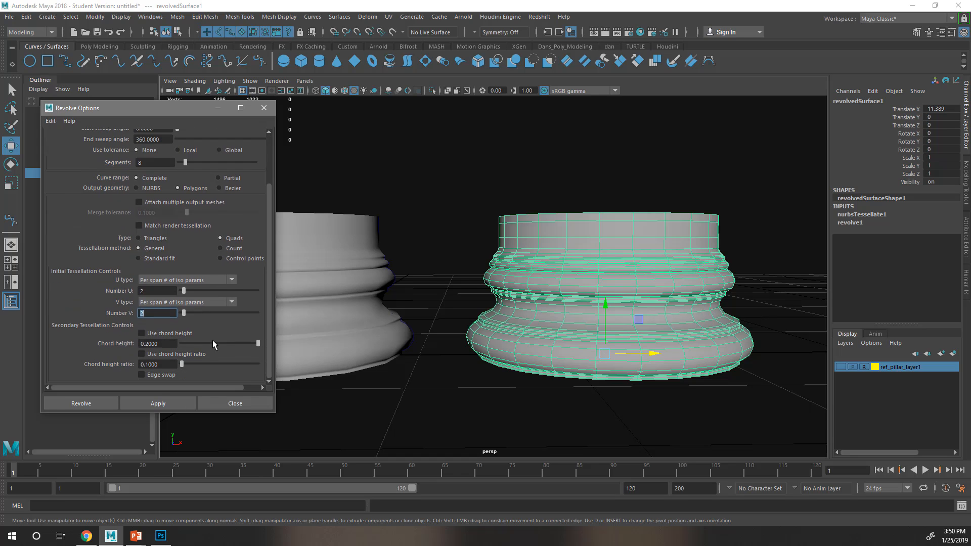
{"action": "left_click", "coordinate": [150, 289]}
{"action": "left_click_drag", "start_coordinate": [149, 313], "coordinate": [133, 307]}
{"action": "left_click_drag", "start_coordinate": [147, 163], "coordinate": [126, 176]}
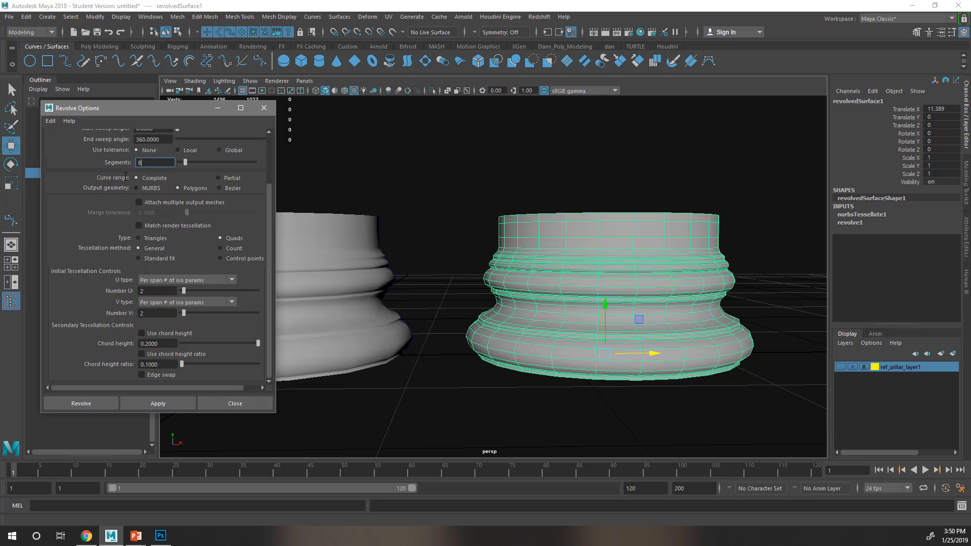
{"action": "left_click", "coordinate": [146, 291]}
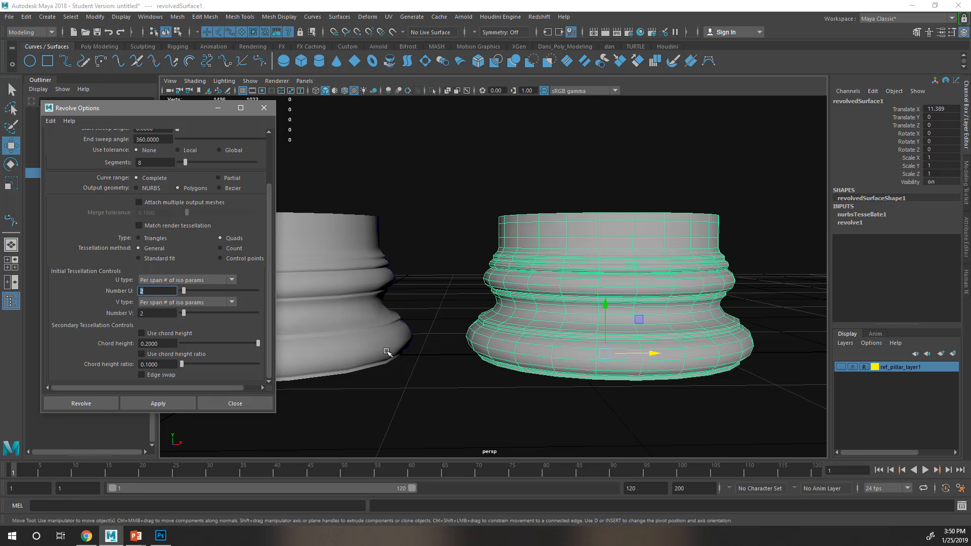
Step: Select both revolved column base meshes and delete them, keeping the profile curve
{"action": "middle_click_drag", "start_coordinate": [406, 389], "coordinate": [430, 334], "text": "alt"}
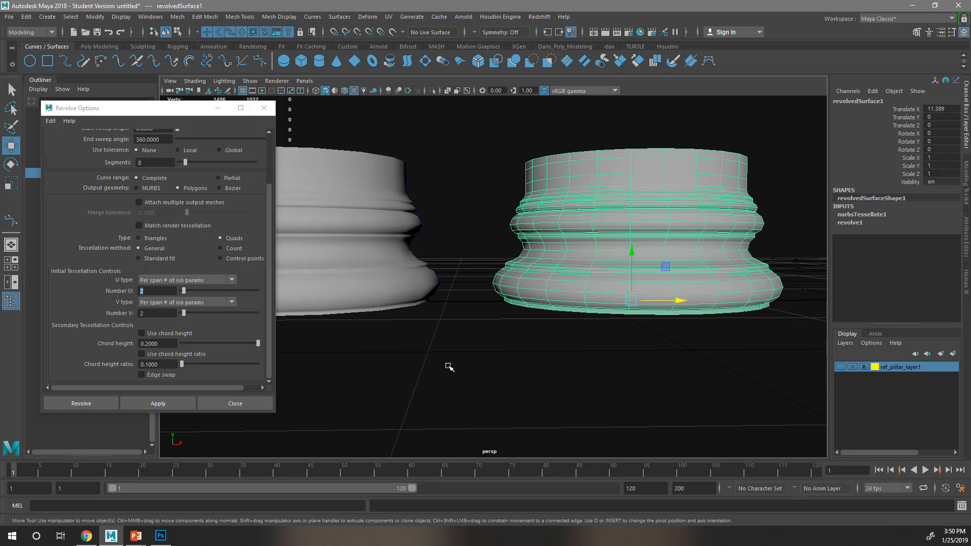
{"action": "left_click_drag", "start_coordinate": [450, 367], "coordinate": [516, 253], "text": "alt"}
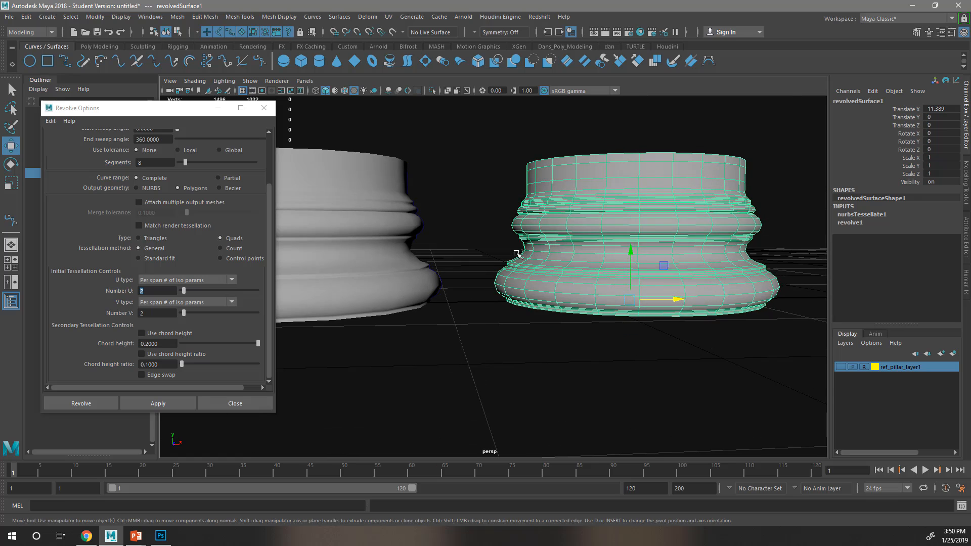
{"action": "middle_click_drag", "start_coordinate": [517, 253], "coordinate": [552, 302], "text": "alt"}
{"action": "left_click", "coordinate": [420, 296], "text": "shift"}
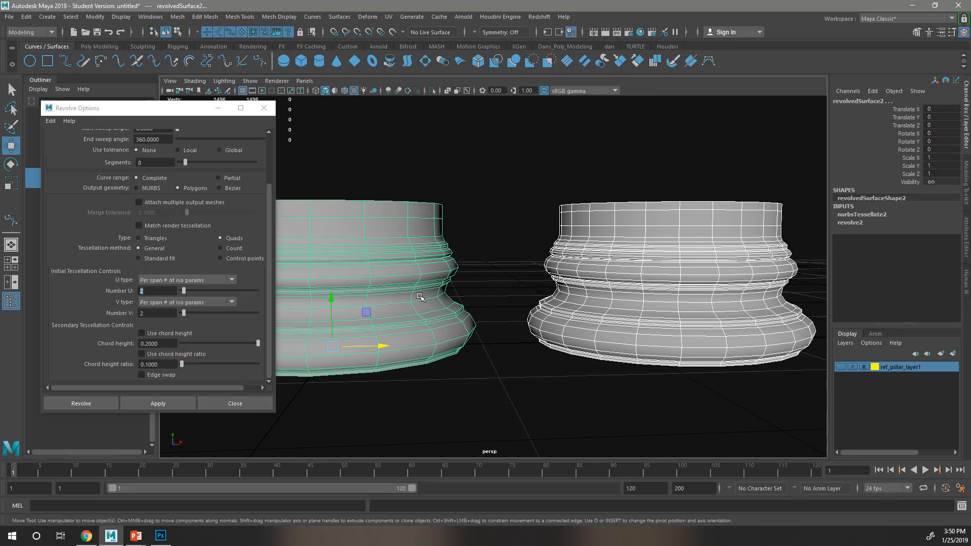
{"action": "left_click", "coordinate": [675, 258]}
{"action": "left_click", "coordinate": [327, 336]}
{"action": "key", "text": "Delete"}
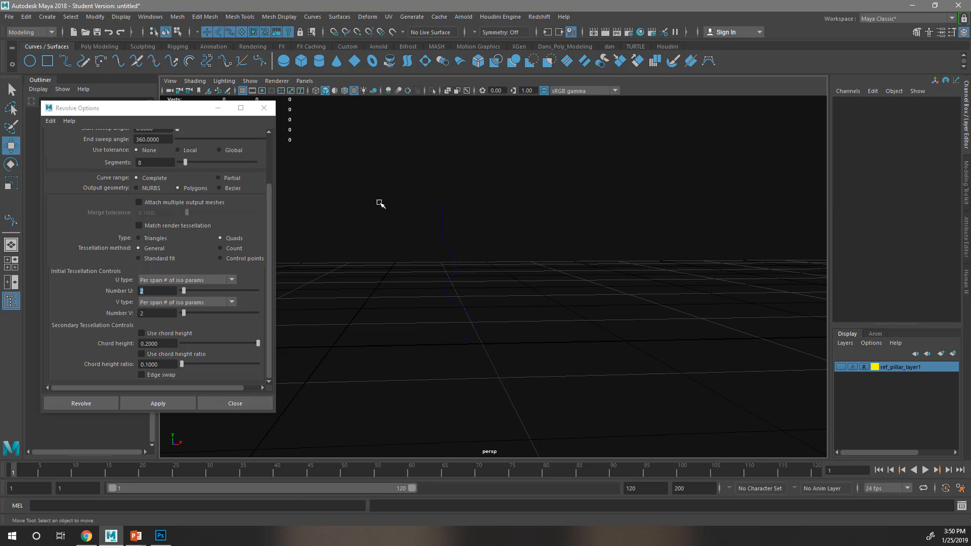
Step: Duplicate the Bezier profile curve and move the copy to about -11.8 on Z
{"action": "left_click_drag", "start_coordinate": [380, 204], "coordinate": [501, 301]}
{"action": "left_click_drag", "start_coordinate": [585, 379], "coordinate": [490, 386], "text": "alt"}
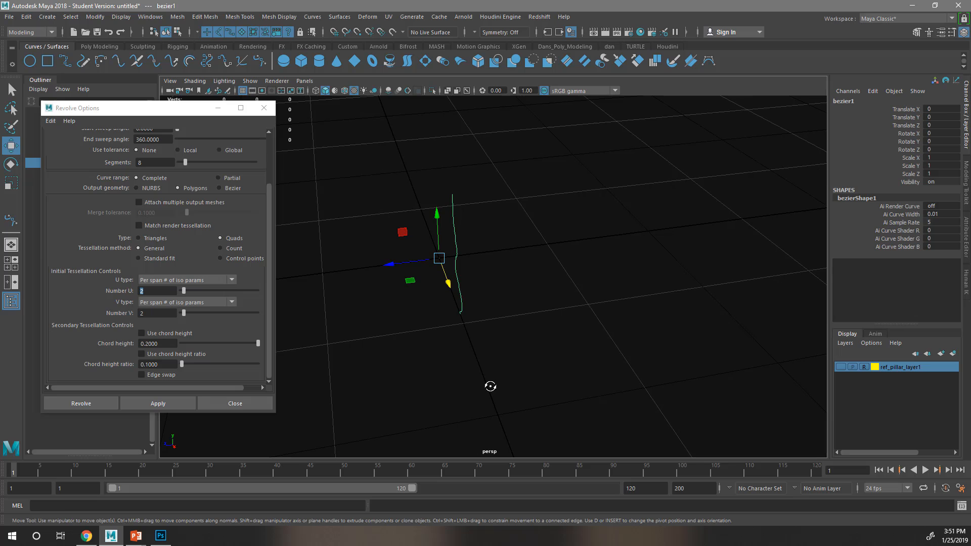
{"action": "key", "text": "ctrl+d"}
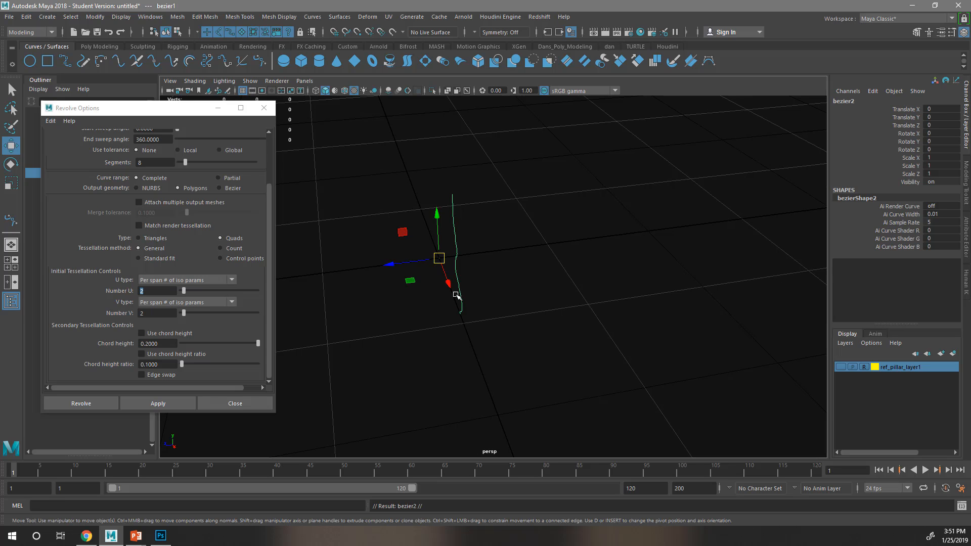
{"action": "left_click_drag", "start_coordinate": [423, 260], "coordinate": [647, 170]}
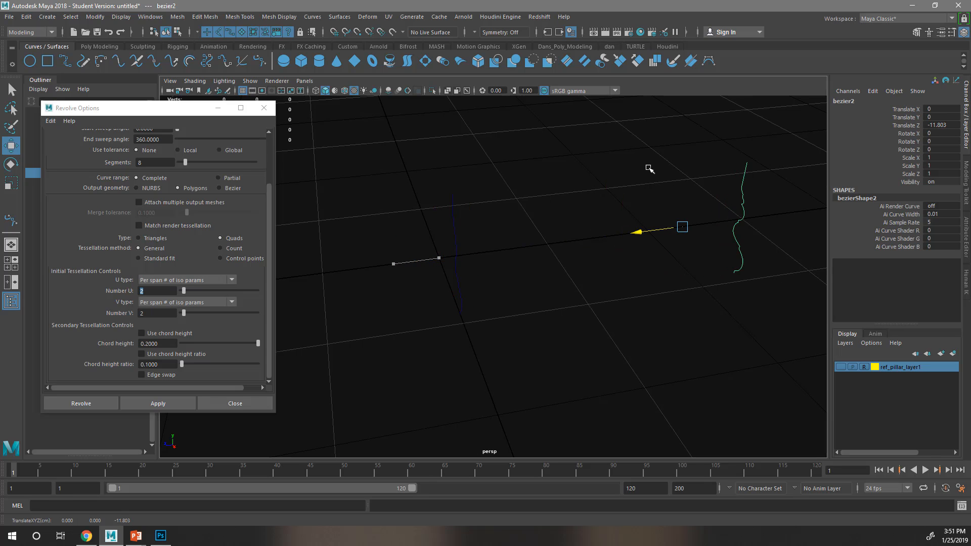
Step: Select both profile curves, open the Loft options and reset the settings to their defaults
{"action": "left_click", "coordinate": [458, 249], "text": "shift"}
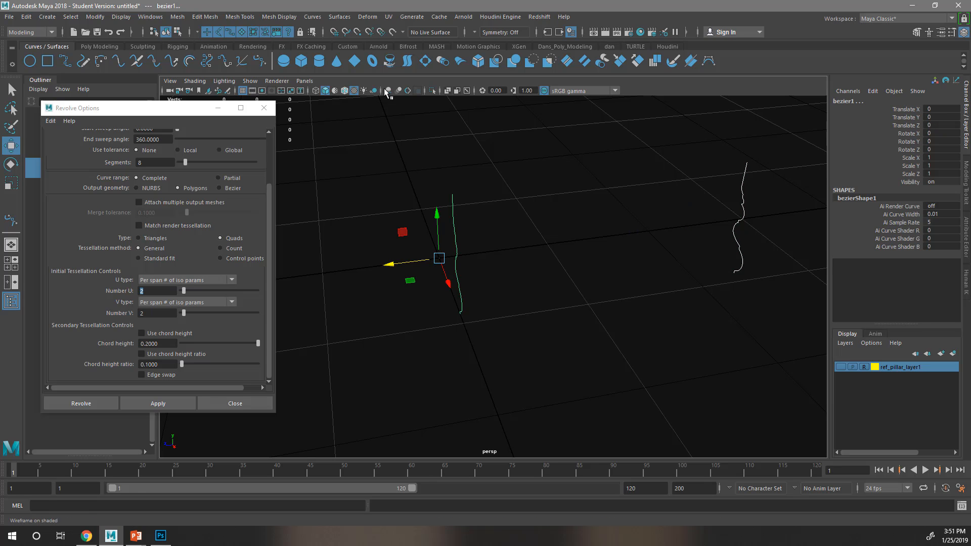
{"action": "double_click", "coordinate": [407, 61]}
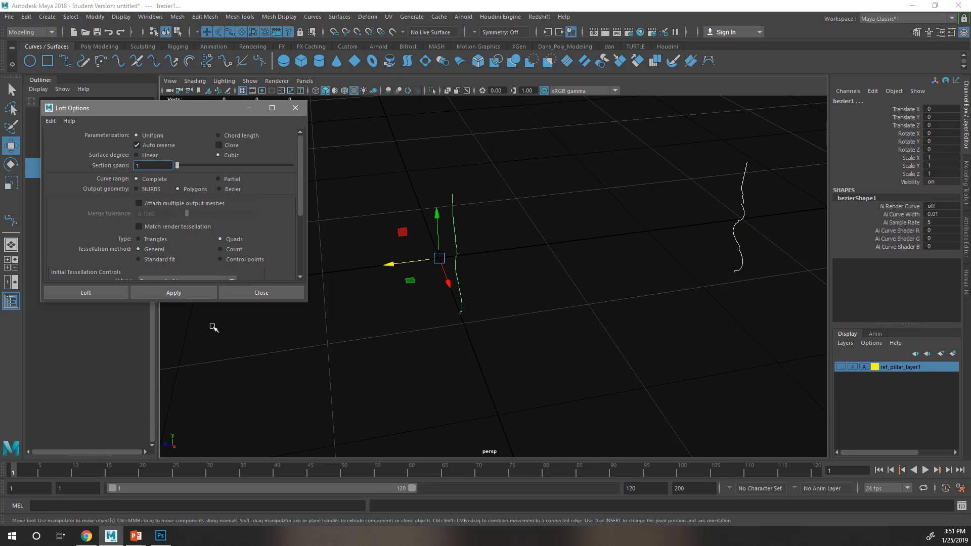
{"action": "left_click_drag", "start_coordinate": [306, 303], "coordinate": [343, 429]}
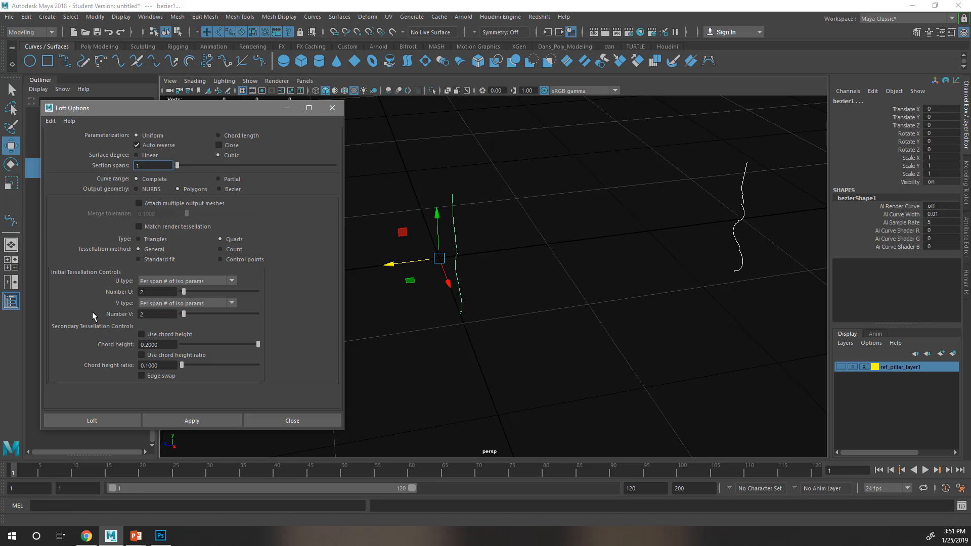
{"action": "left_click", "coordinate": [51, 121]}
{"action": "left_click", "coordinate": [71, 142]}
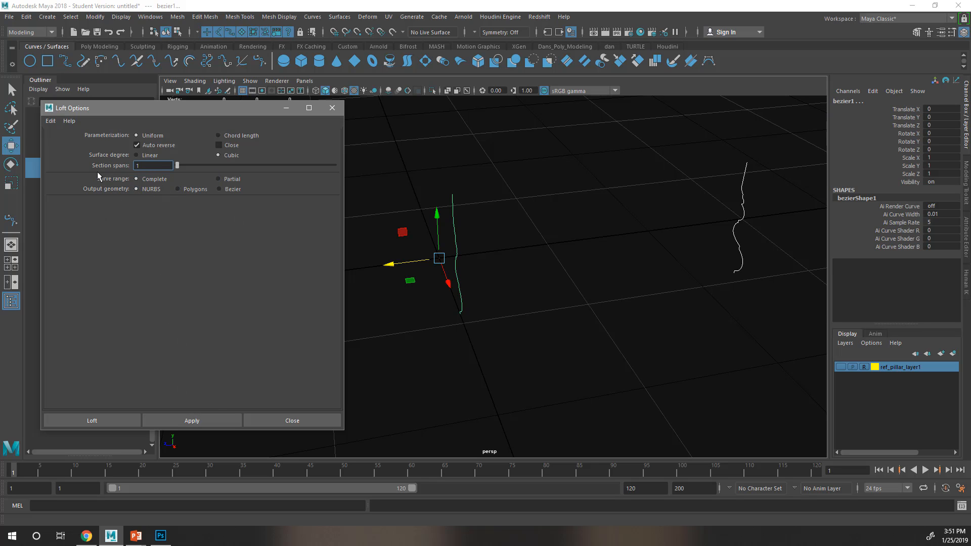
Step: Loft the two profile curves into a NURBS surface with 1 section span, inspect it from several sides and delete it
{"action": "left_click", "coordinate": [197, 422]}
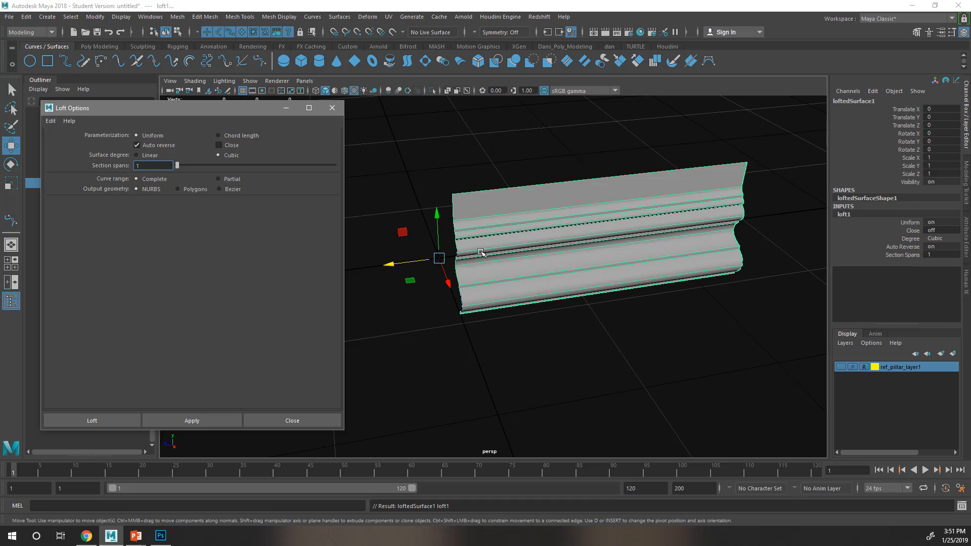
{"action": "left_click_drag", "start_coordinate": [473, 256], "coordinate": [556, 218], "text": "alt"}
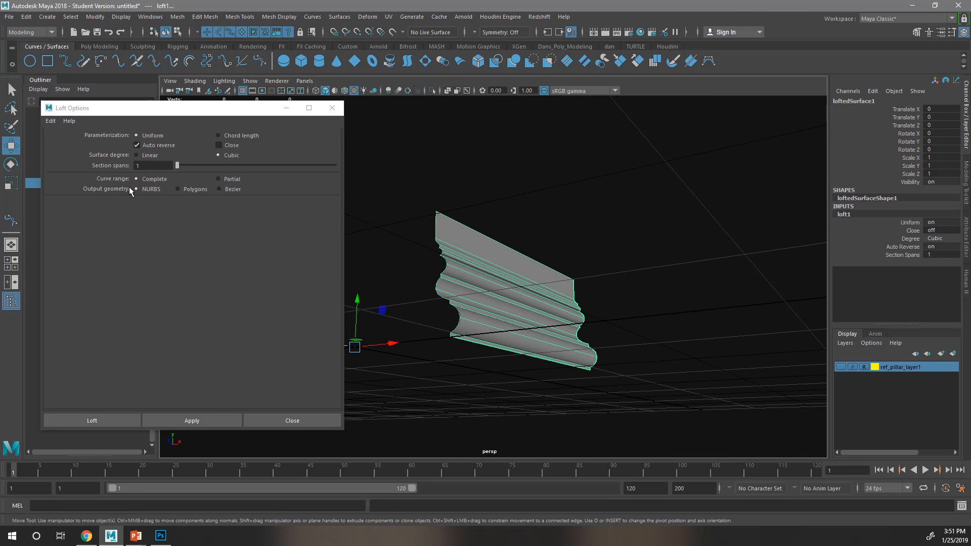
{"action": "left_click_drag", "start_coordinate": [567, 332], "coordinate": [640, 182], "text": "alt"}
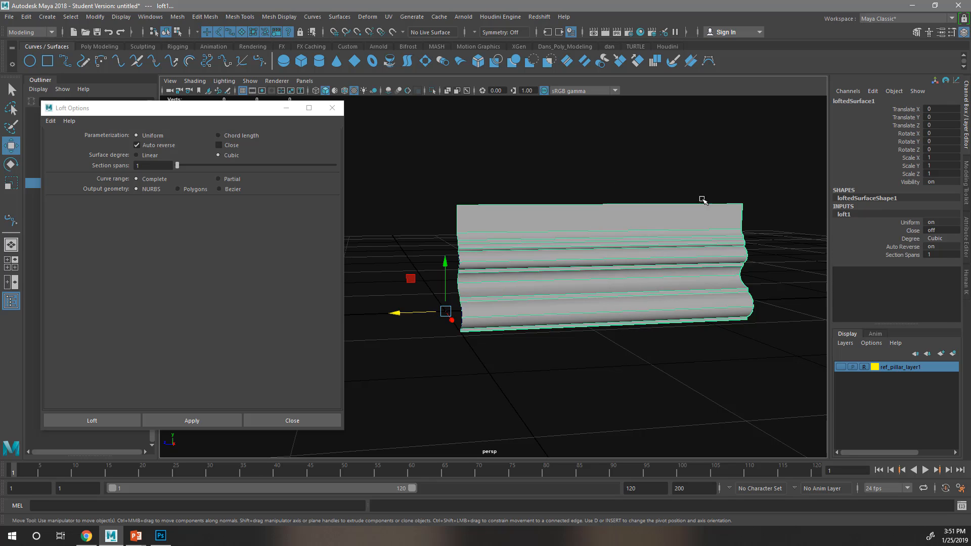
{"action": "left_click", "coordinate": [542, 237]}
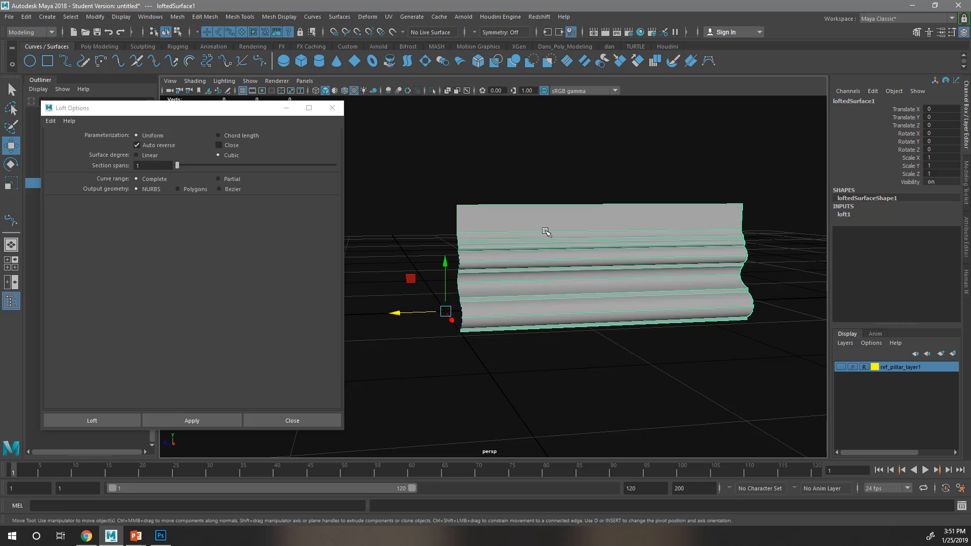
{"action": "key", "text": "Delete"}
Step: Loft the two profile curves into a NURBS surface with 3 section spans, inspect its divisions and delete it
{"action": "left_click_drag", "start_coordinate": [160, 166], "coordinate": [90, 181]}
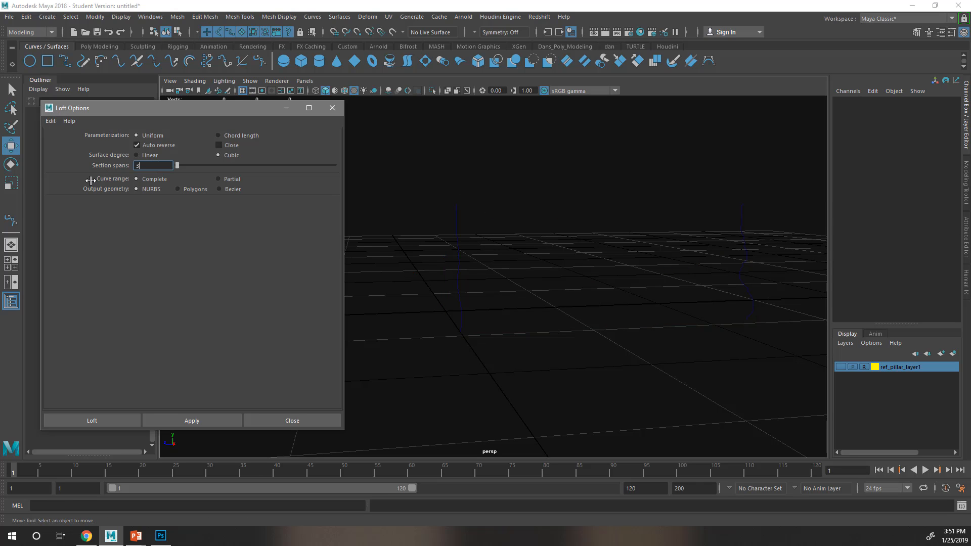
{"action": "left_click", "coordinate": [455, 224]}
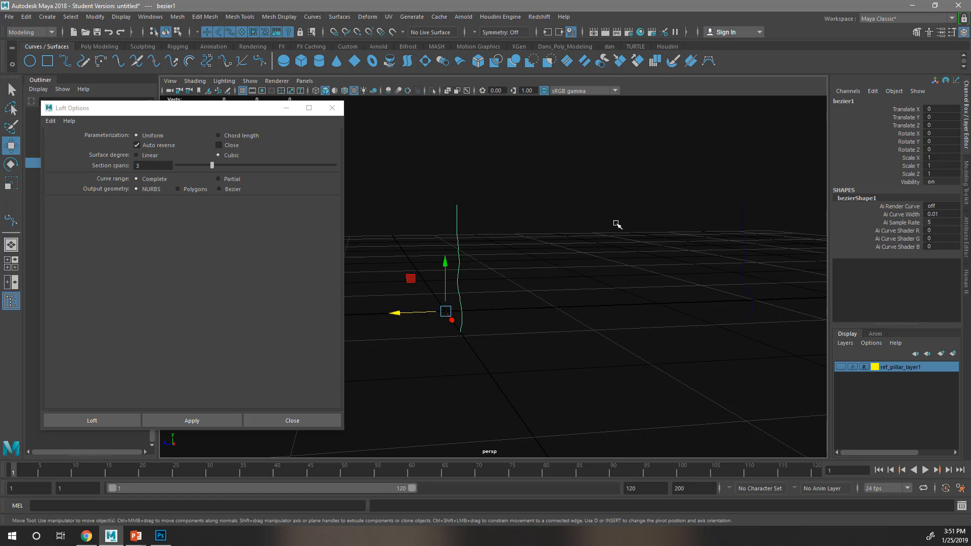
{"action": "left_click", "coordinate": [742, 232], "text": "shift"}
{"action": "left_click", "coordinate": [188, 420]}
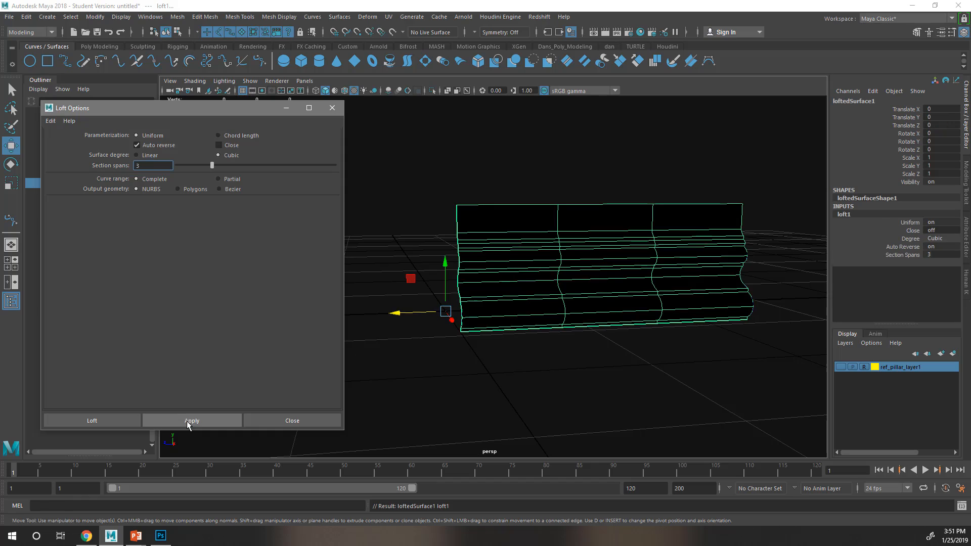
{"action": "left_click_drag", "start_coordinate": [514, 340], "coordinate": [514, 256], "text": "alt"}
{"action": "mouse_move", "coordinate": [563, 311]}
{"action": "left_mouse_down", "text": "alt"}
{"action": "mouse_move", "coordinate": [701, 267]}
{"action": "mouse_move", "coordinate": [802, 317]}
{"action": "mouse_move", "coordinate": [863, 301]}
{"action": "left_mouse_up", "text": "alt"}
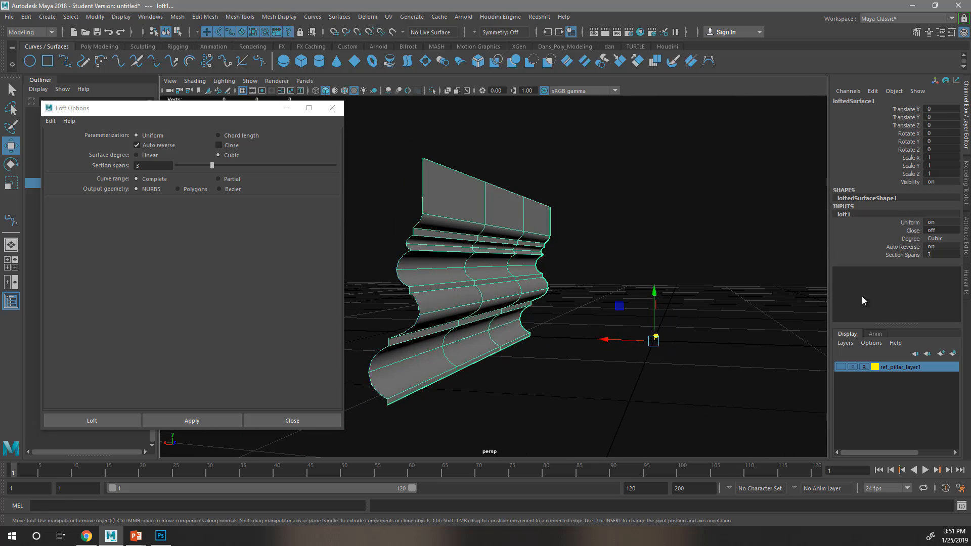
{"action": "left_click_drag", "start_coordinate": [544, 328], "coordinate": [553, 245], "text": "alt"}
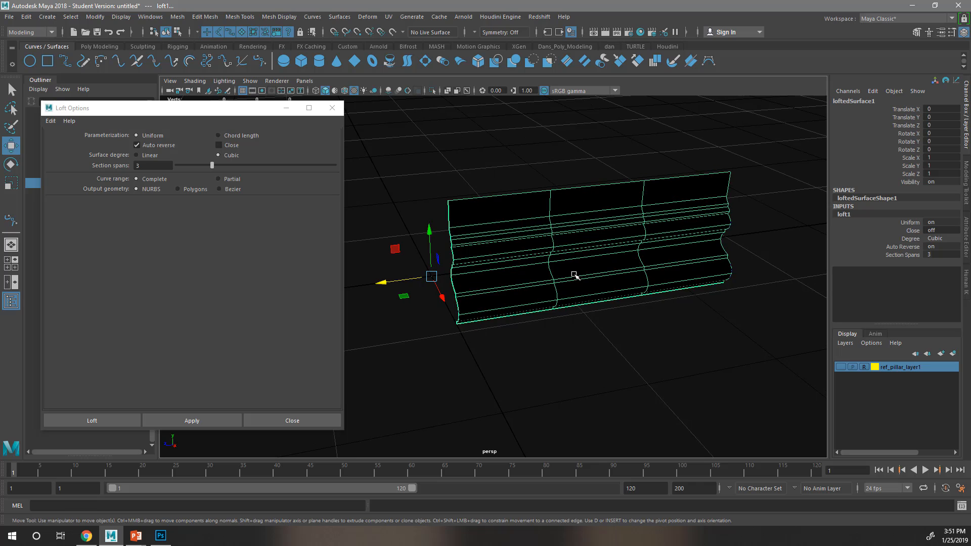
{"action": "key", "text": "Delete"}
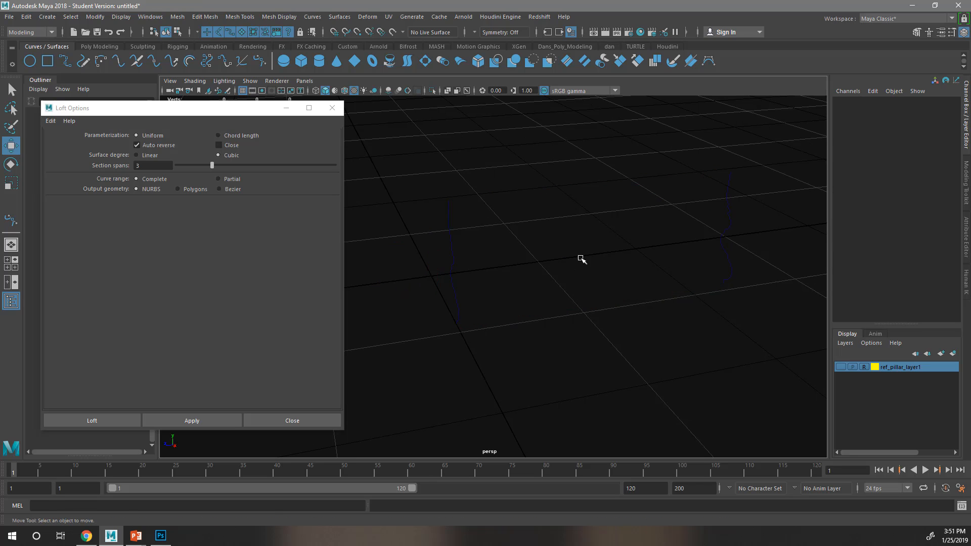
Step: Set the loft output to Polygons with Quads and General tessellation, using Per span # of iso params for U and V types
{"action": "left_click", "coordinate": [178, 189]}
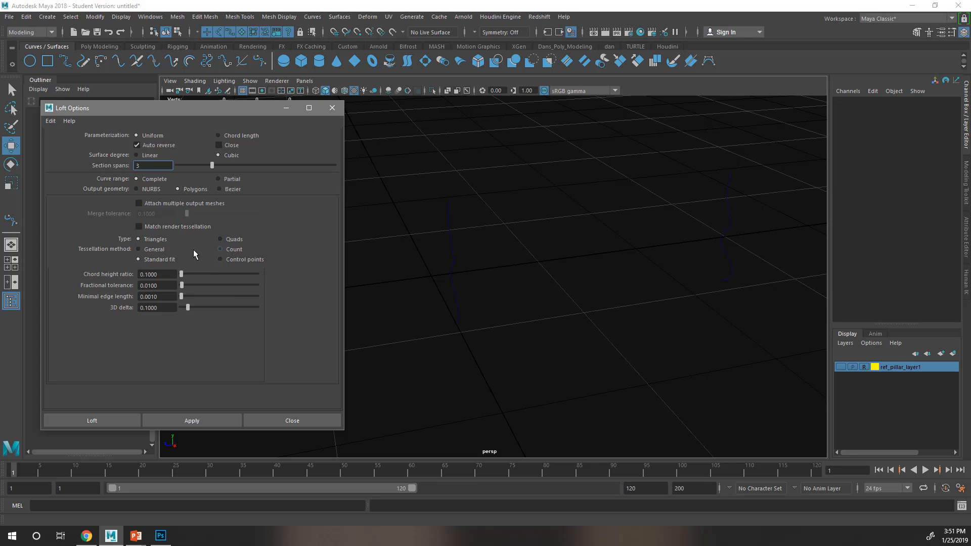
{"action": "left_click", "coordinate": [138, 250]}
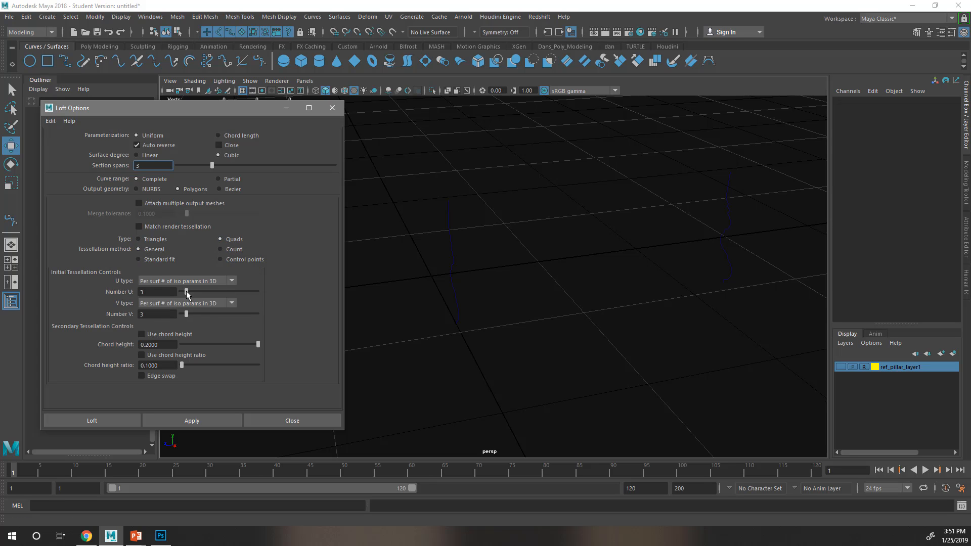
{"action": "left_click", "coordinate": [180, 282]}
{"action": "left_click", "coordinate": [180, 312]}
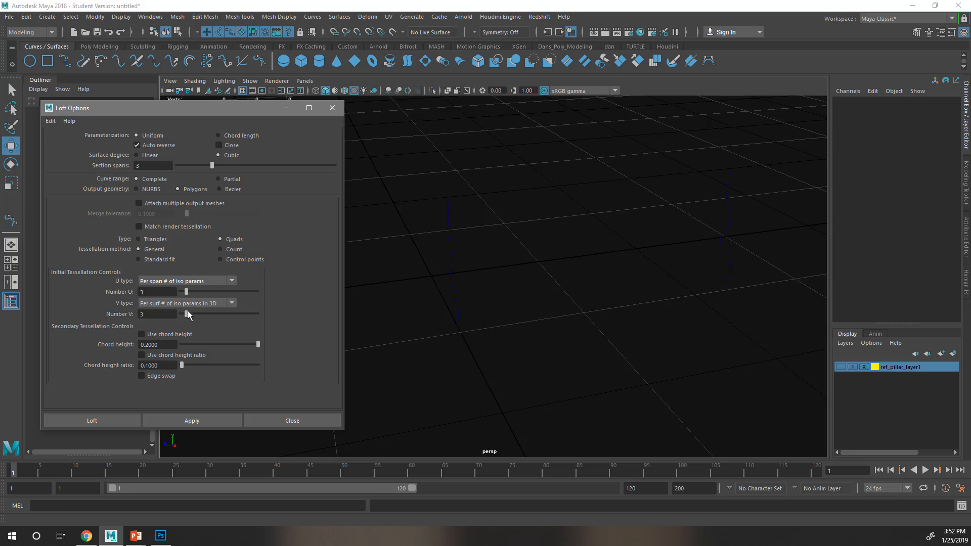
{"action": "left_click", "coordinate": [192, 303]}
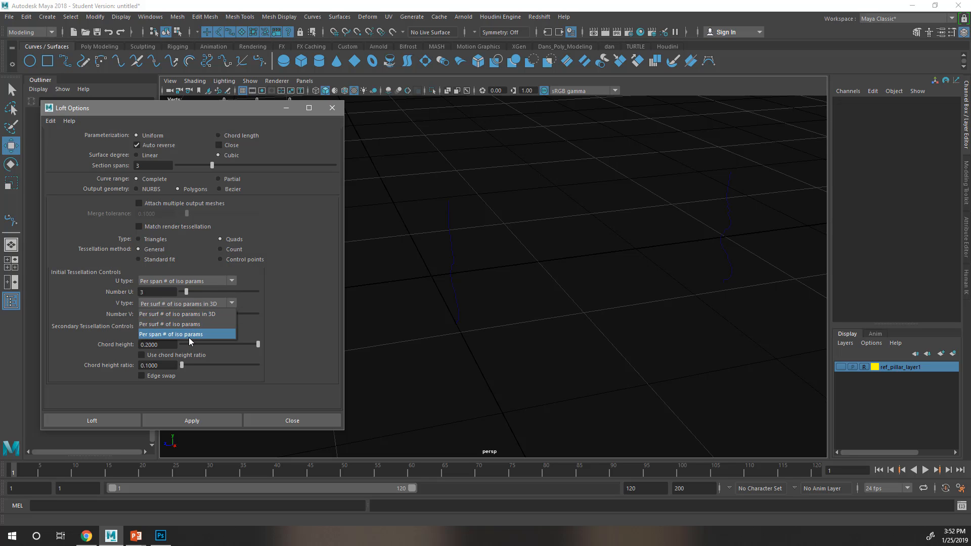
{"action": "left_click", "coordinate": [191, 335]}
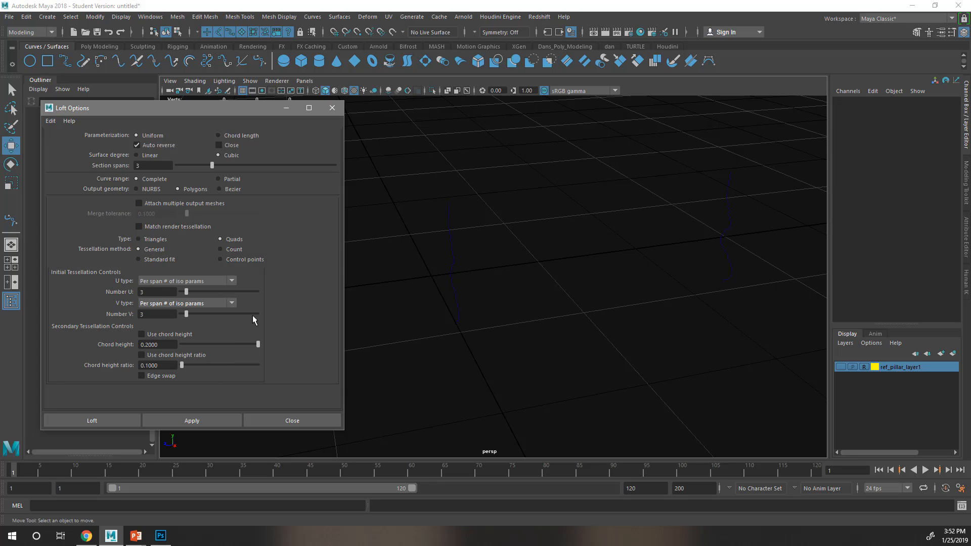
Step: Set the loft's section spans to 1 and Number V to 1
{"action": "left_click", "coordinate": [136, 166]}
{"action": "left_click_drag", "start_coordinate": [733, 250], "coordinate": [560, 269], "text": "alt"}
{"action": "left_click", "coordinate": [142, 169]}
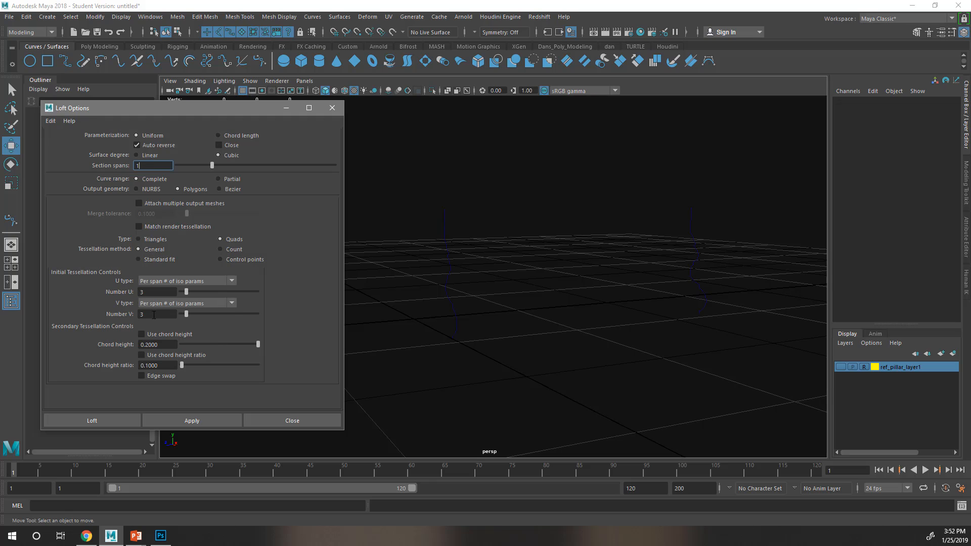
{"action": "left_click_drag", "start_coordinate": [150, 315], "coordinate": [119, 329]}
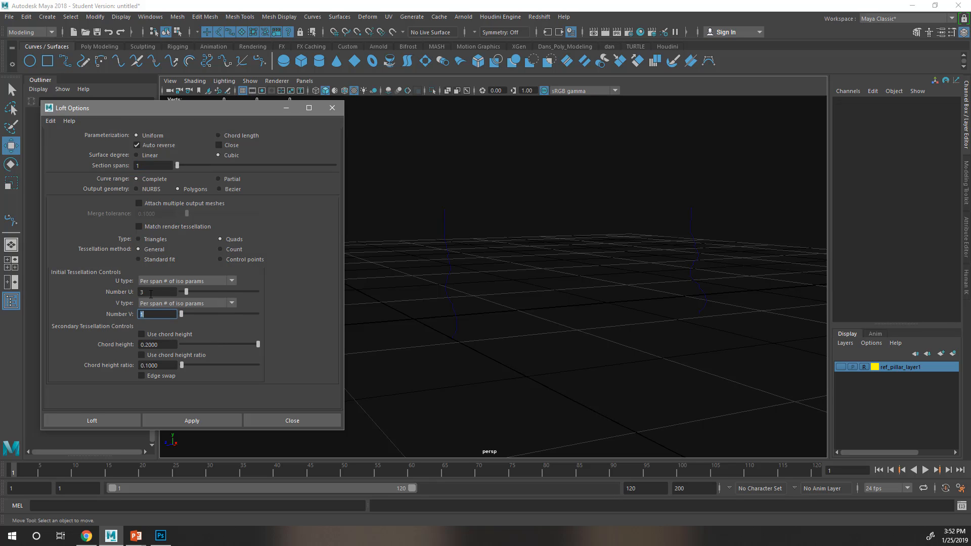
Step: Loft the two profile curves into a quad polygon mesh and inspect its front and back faces
{"action": "left_click_drag", "start_coordinate": [446, 322], "coordinate": [480, 329], "text": "alt"}
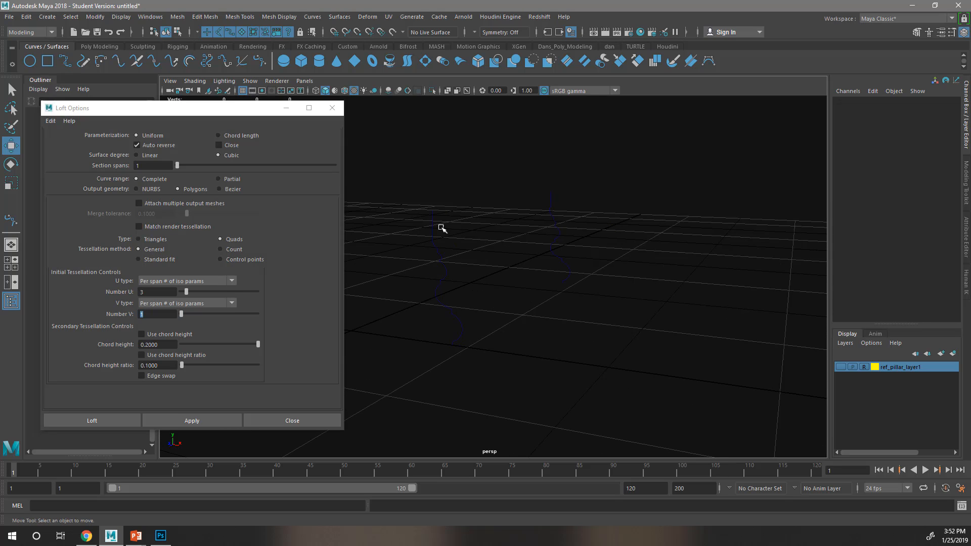
{"action": "left_click", "coordinate": [441, 263]}
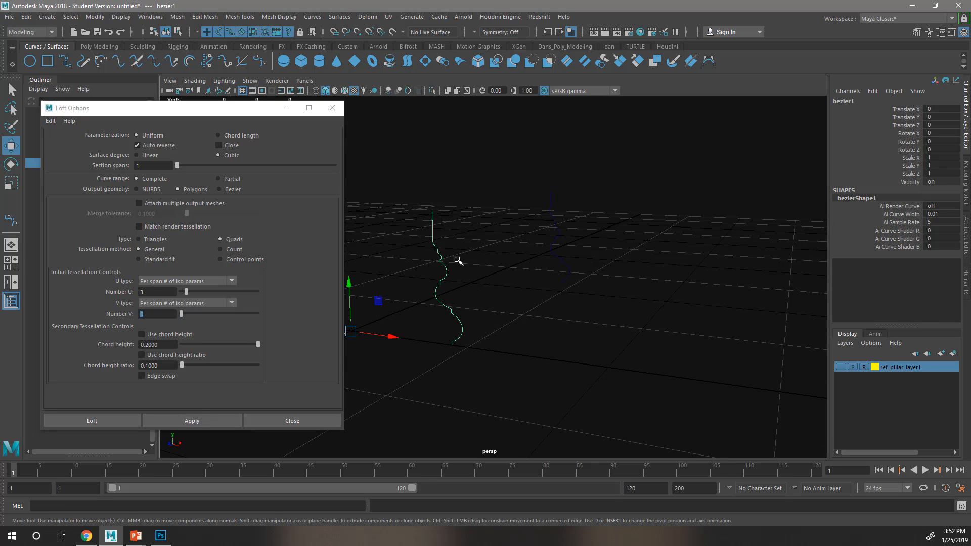
{"action": "left_click", "coordinate": [553, 223], "text": "shift"}
{"action": "left_click", "coordinate": [191, 420]}
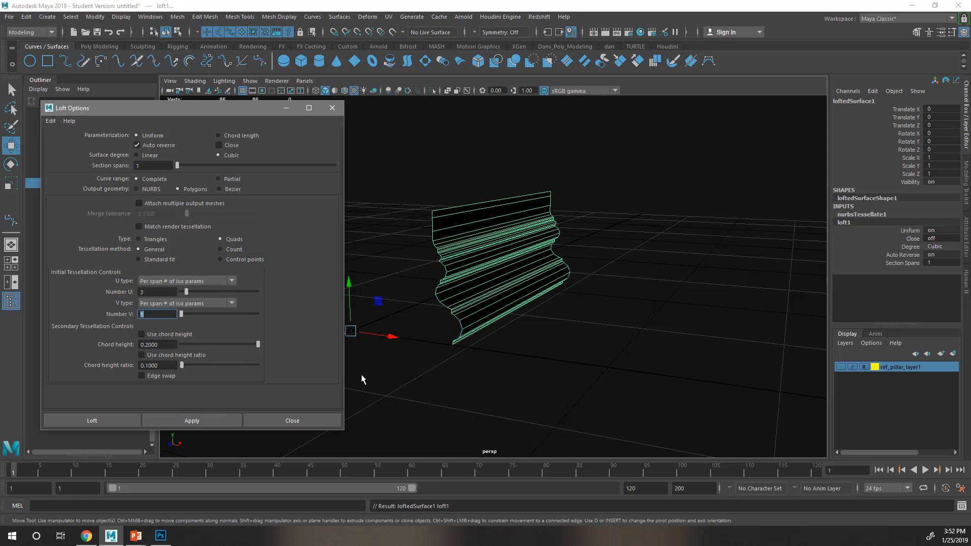
{"action": "left_click_drag", "start_coordinate": [567, 339], "coordinate": [744, 332], "text": "alt"}
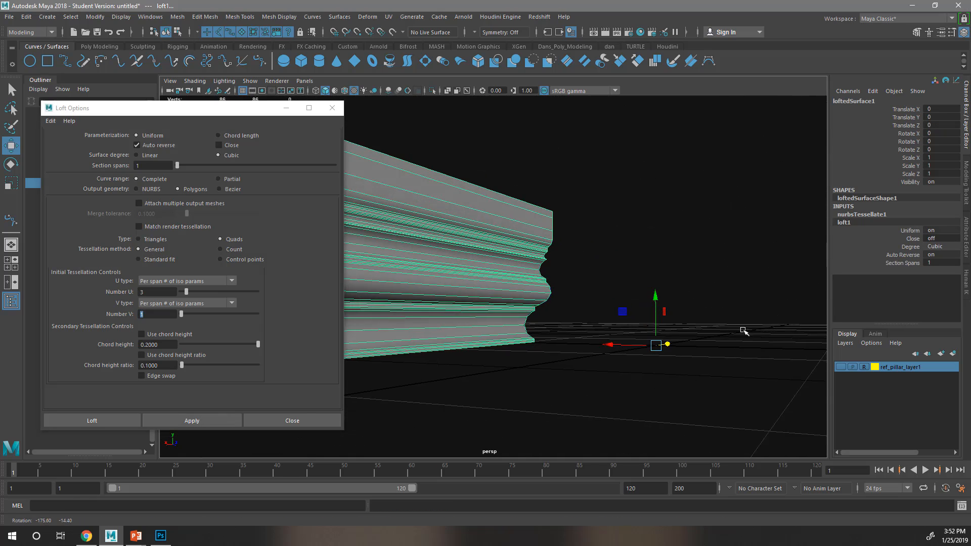
{"action": "middle_click_drag", "start_coordinate": [652, 308], "coordinate": [720, 318], "text": "alt"}
{"action": "scroll", "coordinate": [720, 318], "scroll_direction": "up", "scroll_amount": 2}
{"action": "scroll", "coordinate": [518, 321], "scroll_direction": "up", "scroll_amount": 2}
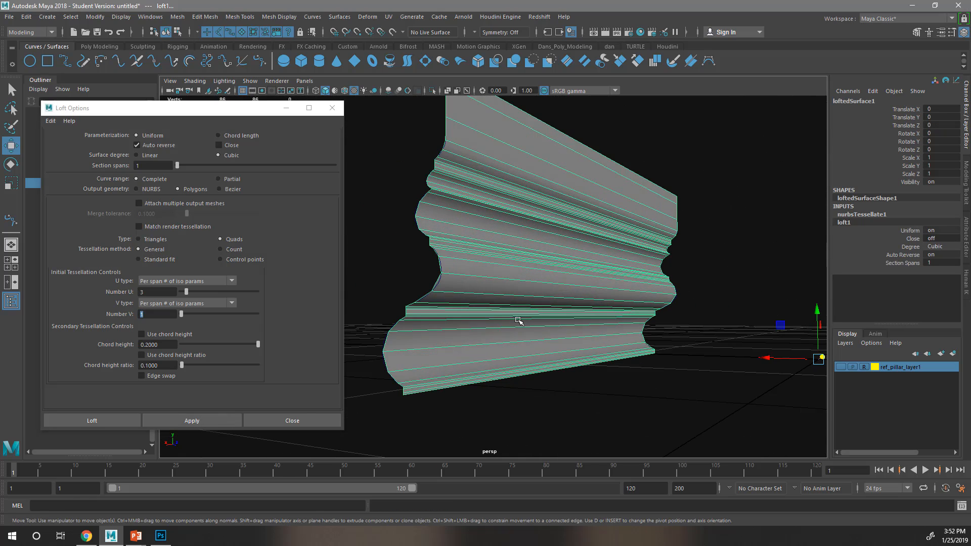
{"action": "left_click_drag", "start_coordinate": [518, 321], "coordinate": [525, 298], "text": "alt"}
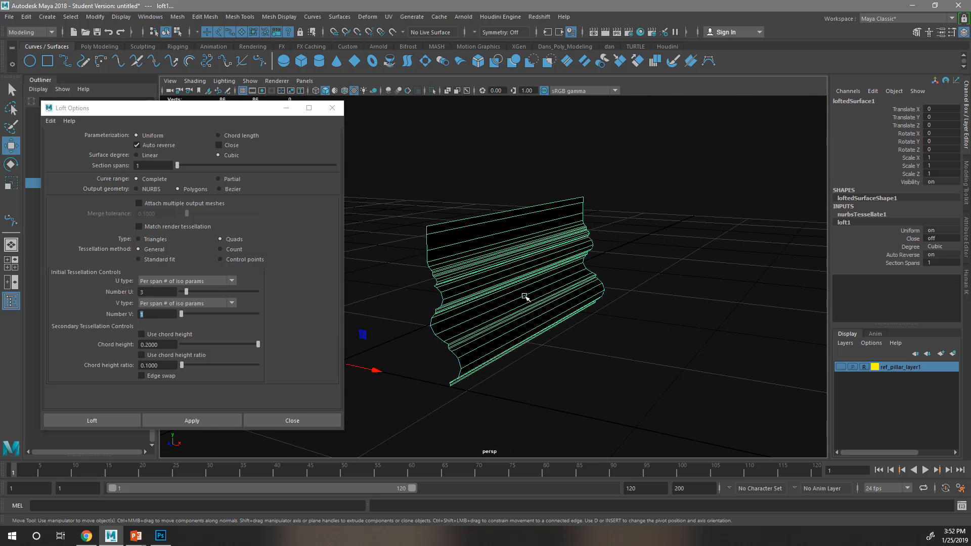
Step: Reverse the normals of the lofted polygon mesh so its outer side is shaded
{"action": "right_click_drag", "start_coordinate": [525, 297], "coordinate": [562, 230]}
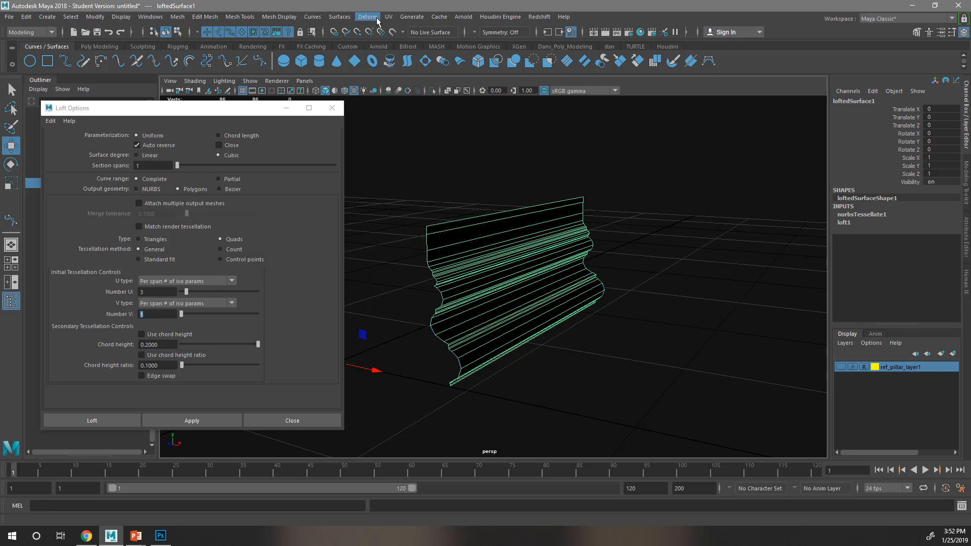
{"action": "left_click", "coordinate": [292, 18]}
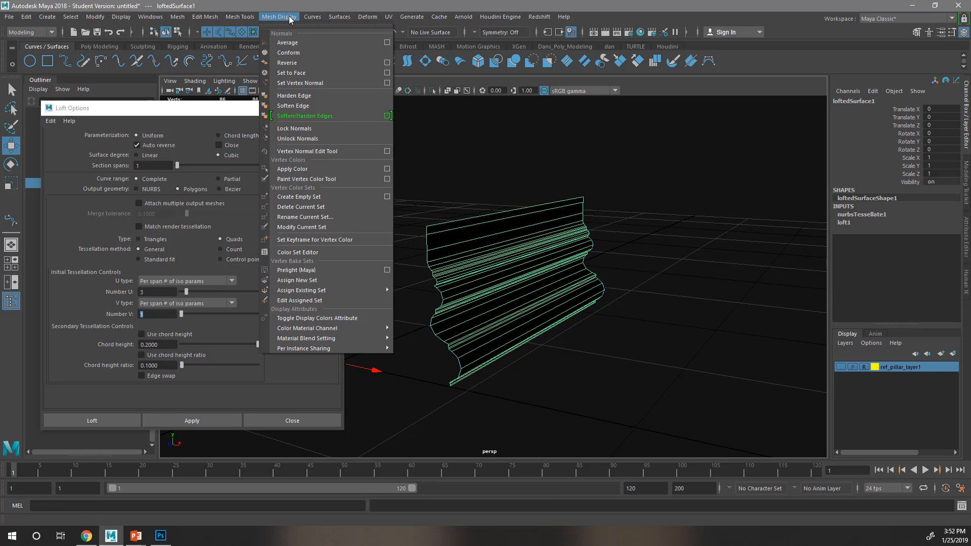
{"action": "left_click", "coordinate": [294, 67]}
{"action": "left_click", "coordinate": [690, 253]}
{"action": "mouse_move", "coordinate": [689, 254]}
{"action": "left_mouse_down", "text": "alt"}
{"action": "mouse_move", "coordinate": [674, 232]}
{"action": "mouse_move", "coordinate": [677, 250]}
{"action": "mouse_move", "coordinate": [626, 290]}
{"action": "mouse_move", "coordinate": [658, 316]}
{"action": "mouse_move", "coordinate": [708, 302]}
{"action": "mouse_move", "coordinate": [692, 295]}
{"action": "mouse_move", "coordinate": [635, 327]}
{"action": "mouse_move", "coordinate": [655, 275]}
{"action": "left_mouse_up", "text": "alt"}
{"action": "left_click", "coordinate": [638, 337]}
{"action": "middle_click_drag", "start_coordinate": [655, 275], "coordinate": [638, 162], "text": "alt"}
{"action": "scroll", "coordinate": [447, 352], "scroll_direction": "up", "scroll_amount": 4}
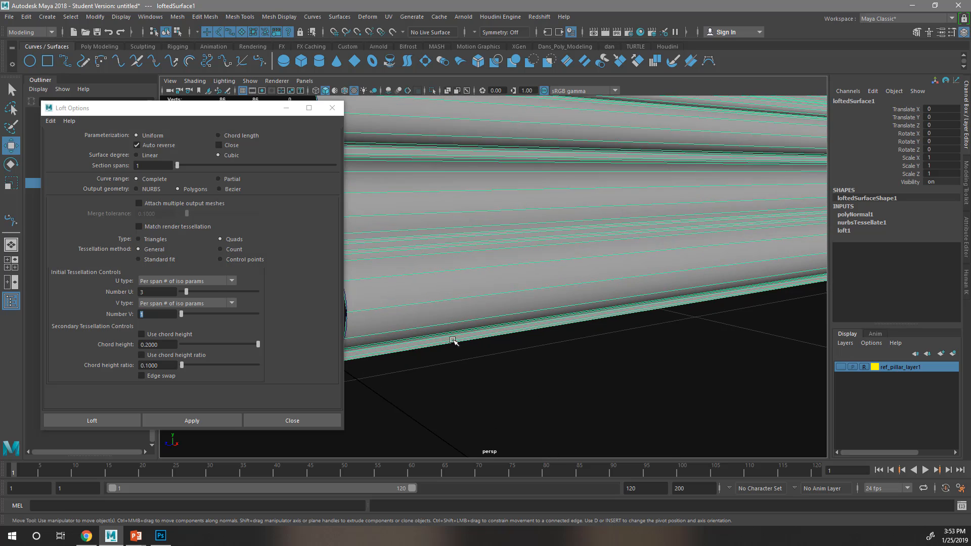
Step: Check the lofted mesh's polygon counts against the tessellation settings and close the Loft options
{"action": "left_click_drag", "start_coordinate": [454, 342], "coordinate": [468, 332], "text": "alt"}
{"action": "left_click_drag", "start_coordinate": [214, 108], "coordinate": [234, 210]}
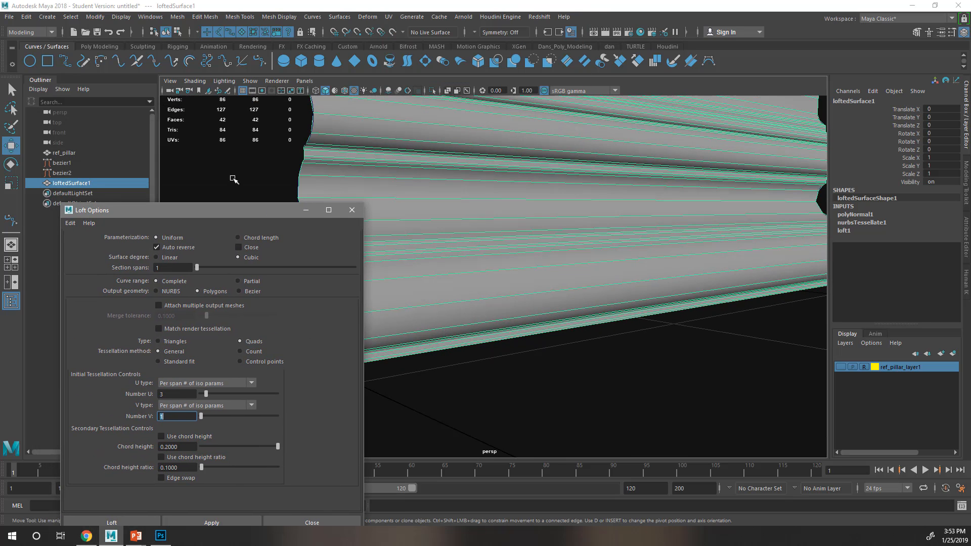
{"action": "left_click_drag", "start_coordinate": [665, 131], "coordinate": [539, 293], "text": "alt"}
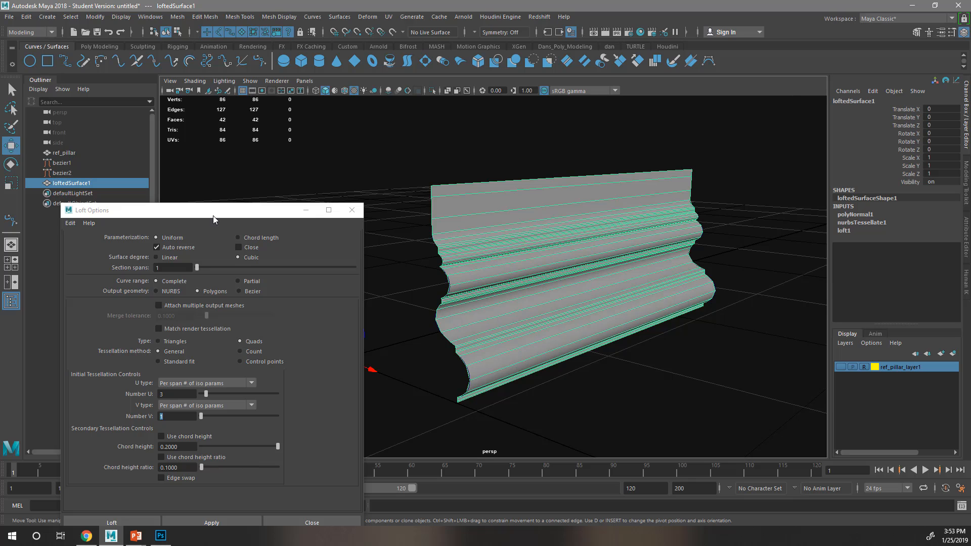
{"action": "left_click_drag", "start_coordinate": [213, 216], "coordinate": [166, 129]}
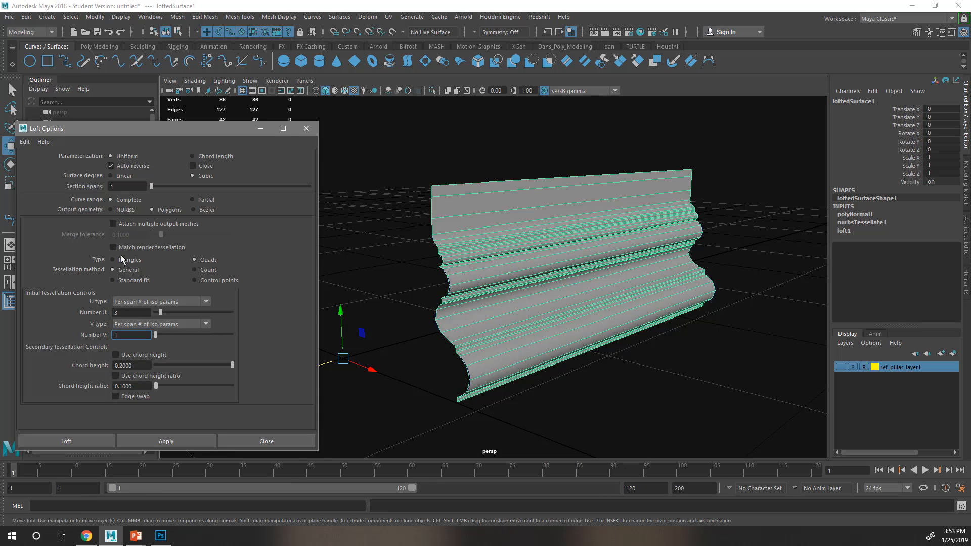
{"action": "left_click", "coordinate": [119, 187]}
{"action": "left_click", "coordinate": [303, 441]}
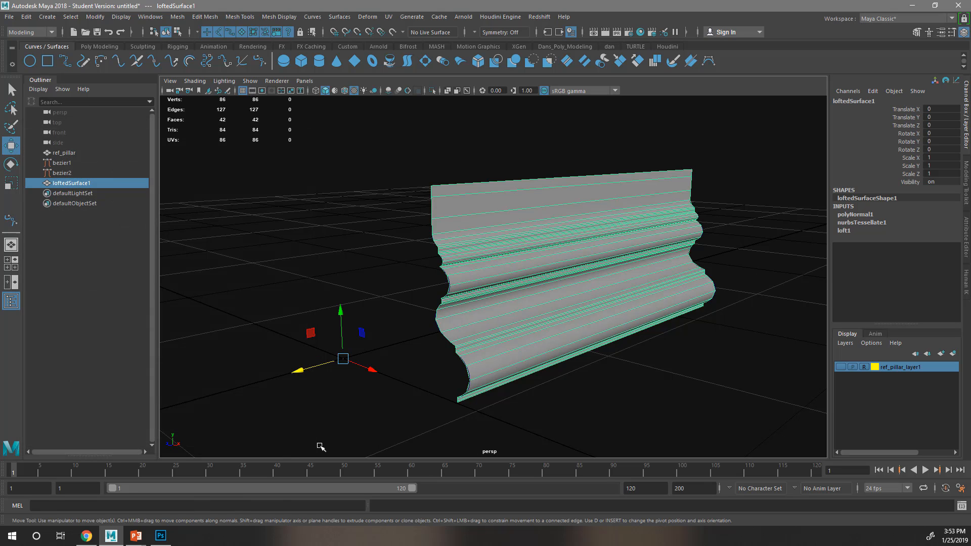